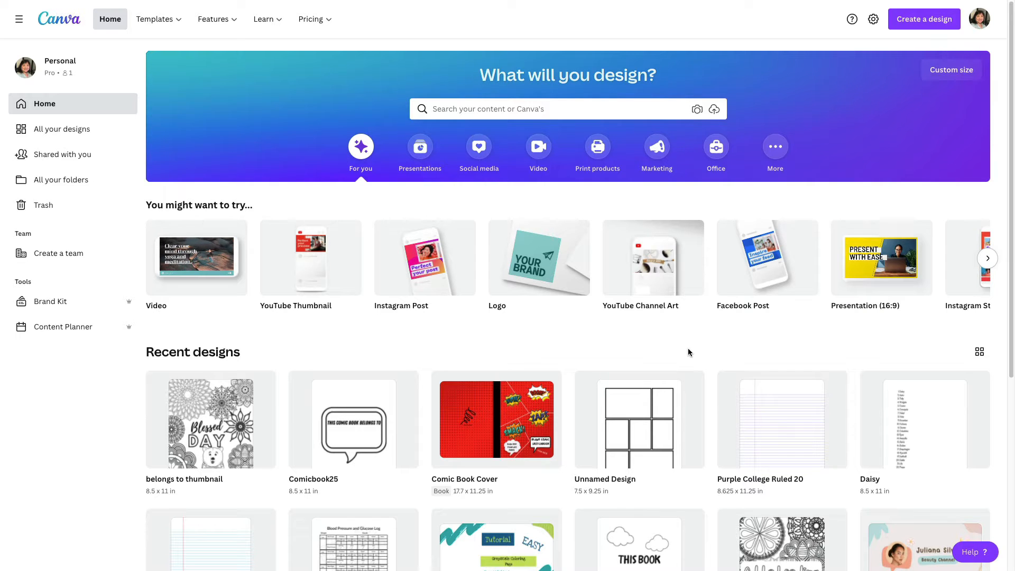
Step: Create a blank custom-size design measuring 8.5 × 11 in and hide its page margins
click(911, 21)
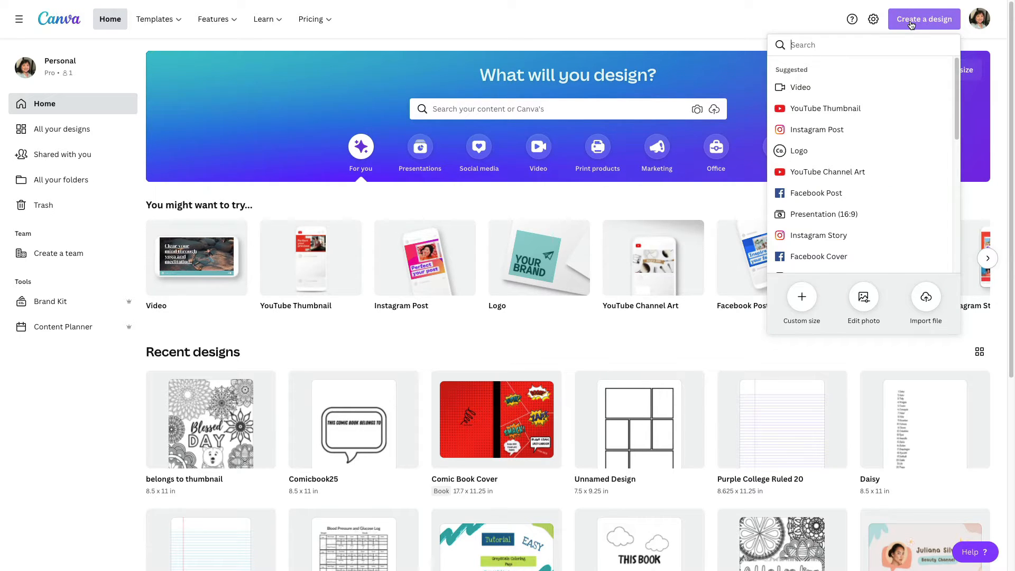
click(803, 297)
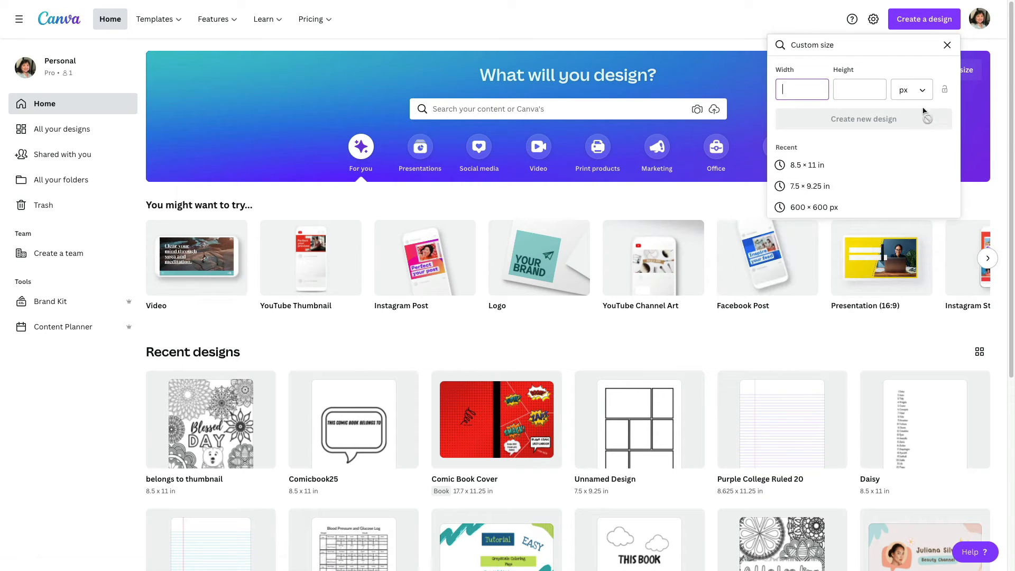
click(923, 91)
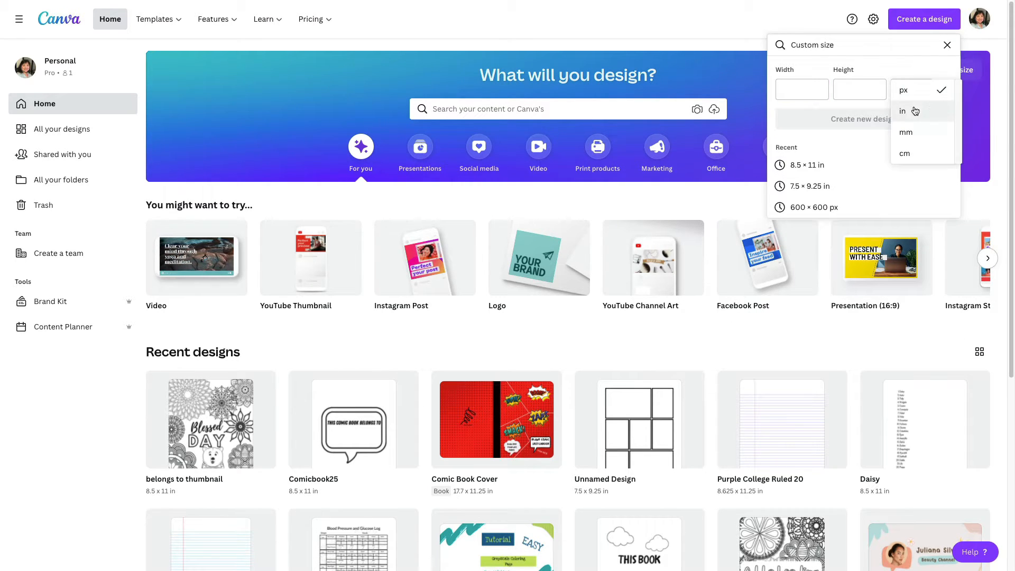
click(912, 111)
click(802, 89)
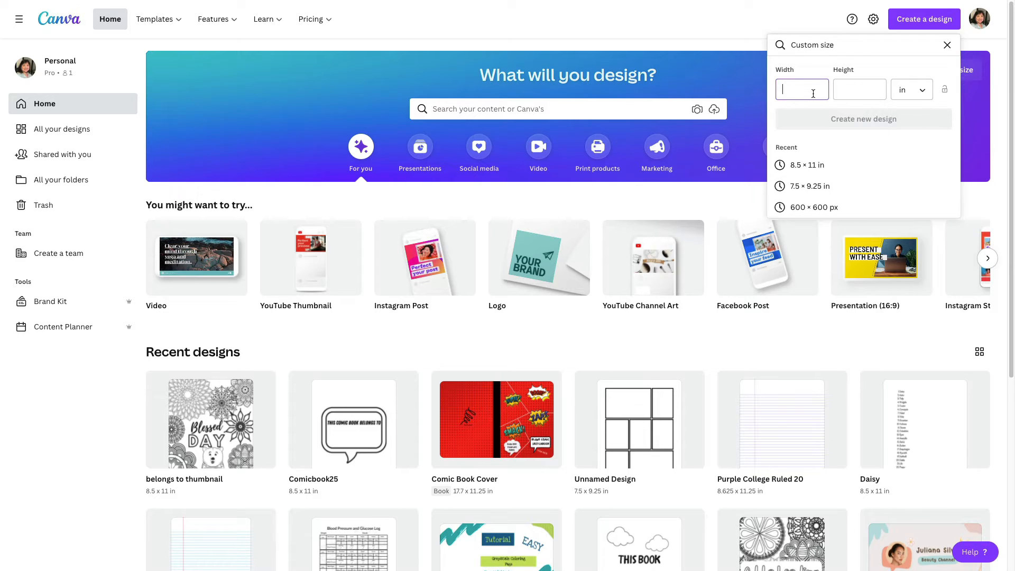
click(807, 165)
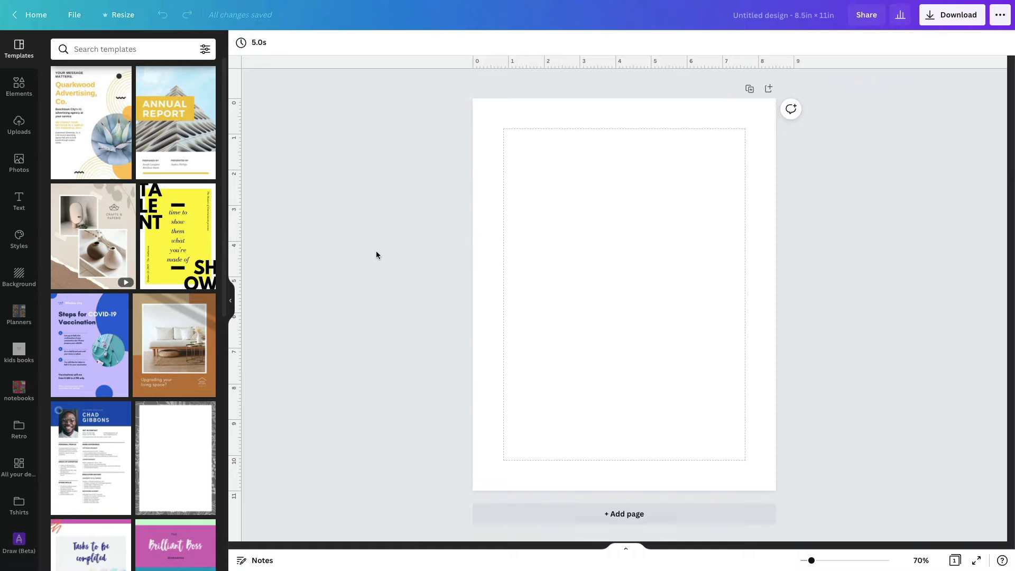
click(72, 15)
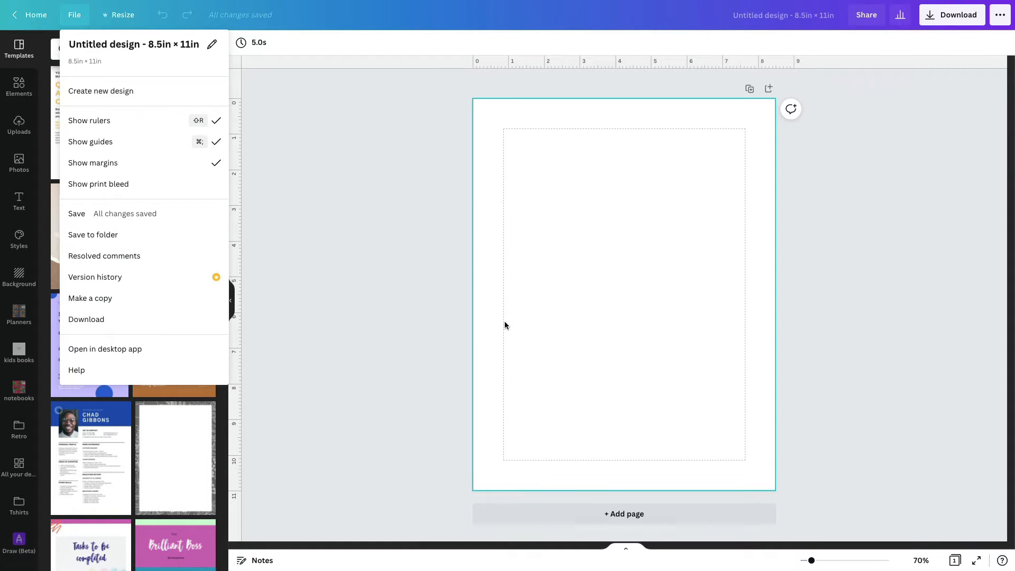
click(146, 163)
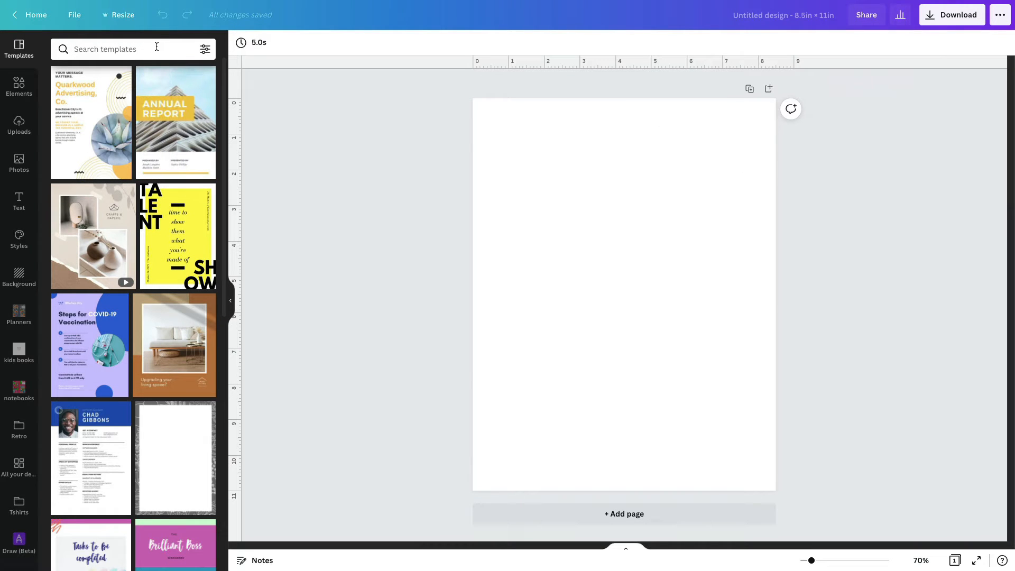
Step: Browse the available text styles and add a heading text box to the page
click(19, 201)
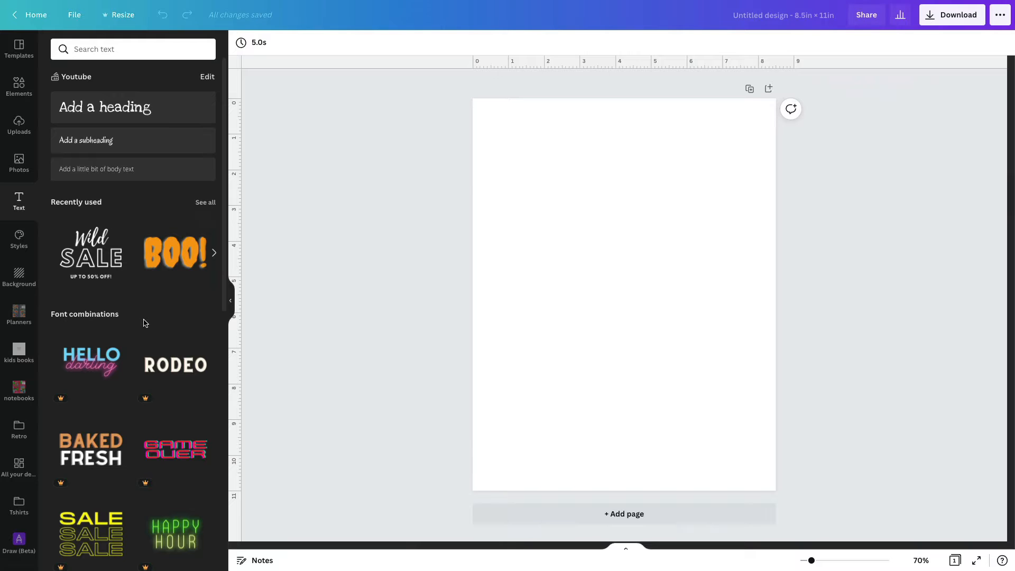
scroll(176, 248, down, 6)
scroll(180, 302, down, 2)
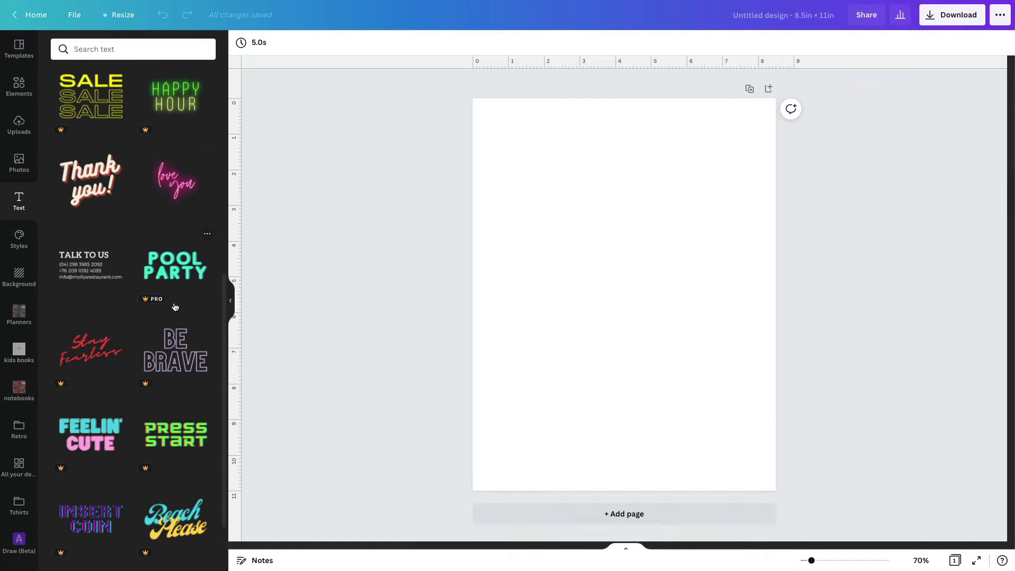
scroll(157, 486, down, 12)
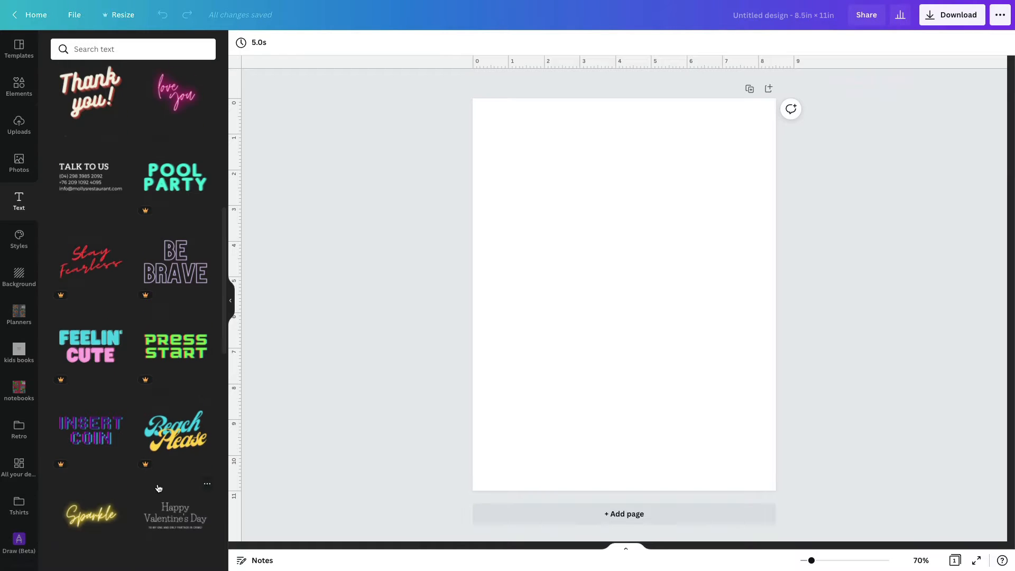
scroll(89, 134, up, 15)
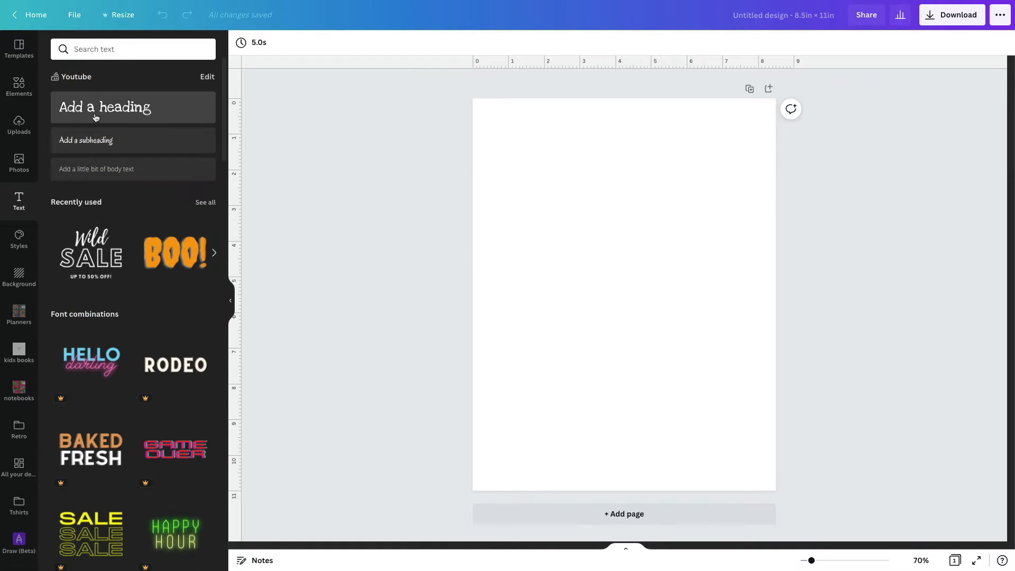
click(93, 114)
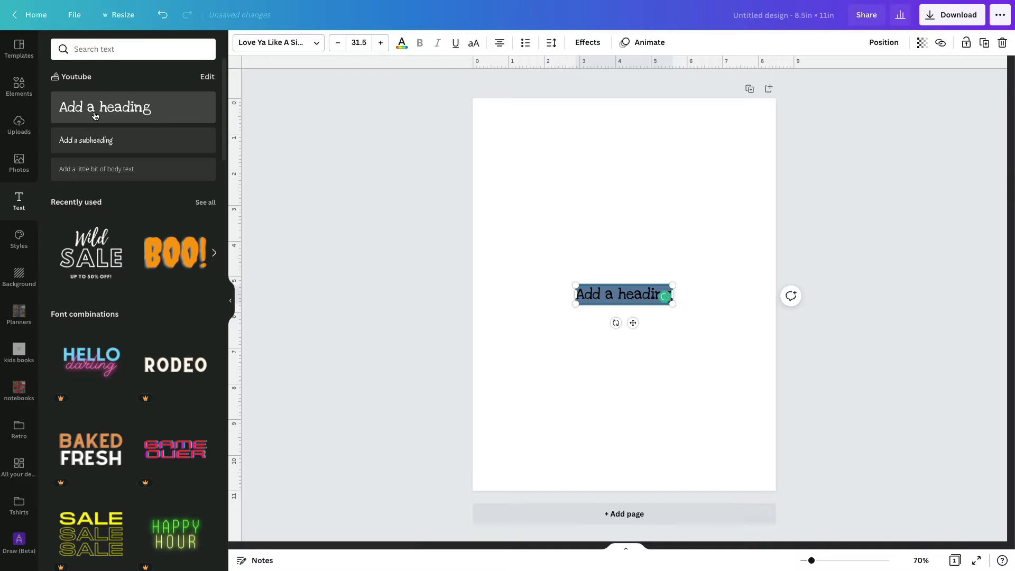
Step: Look through the font list and the font style categories available for the heading
click(319, 45)
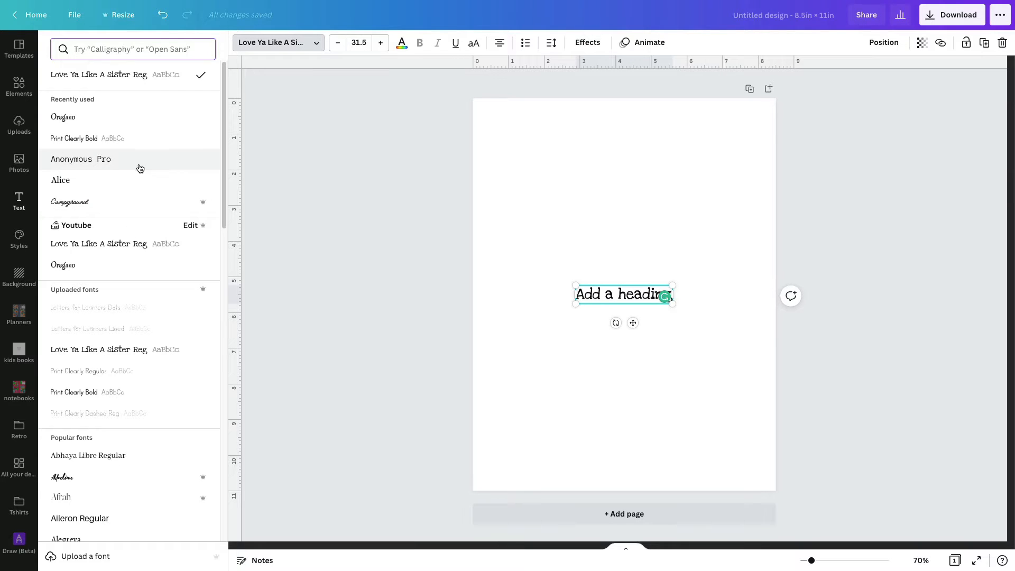
scroll(140, 168, down, 5)
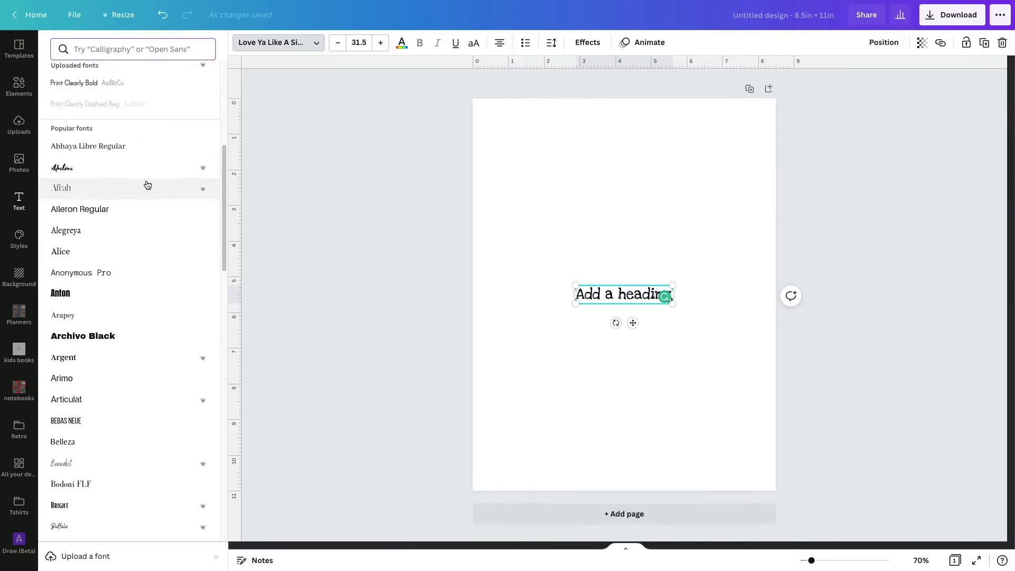
scroll(148, 184, down, 10)
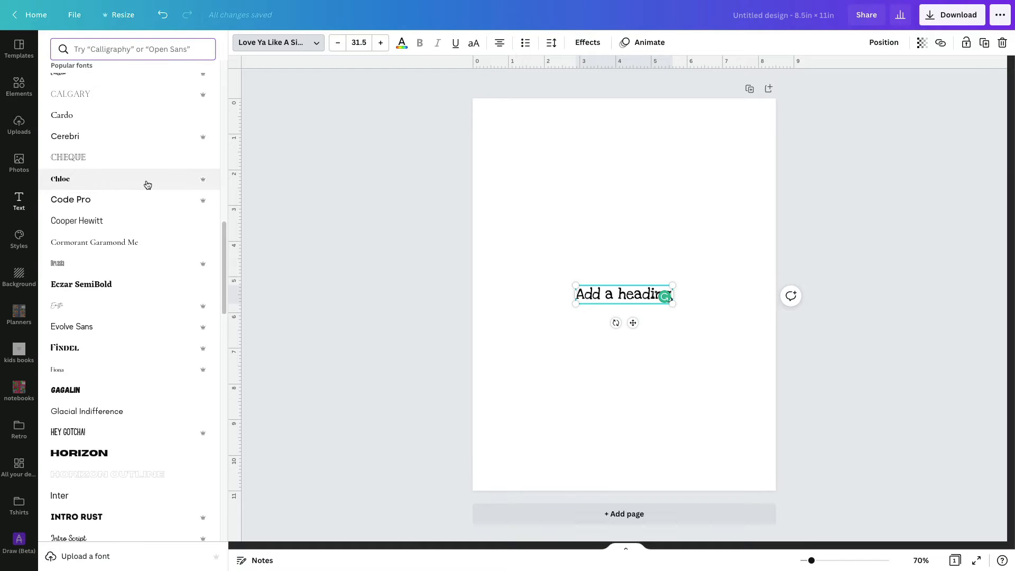
scroll(148, 184, down, 6)
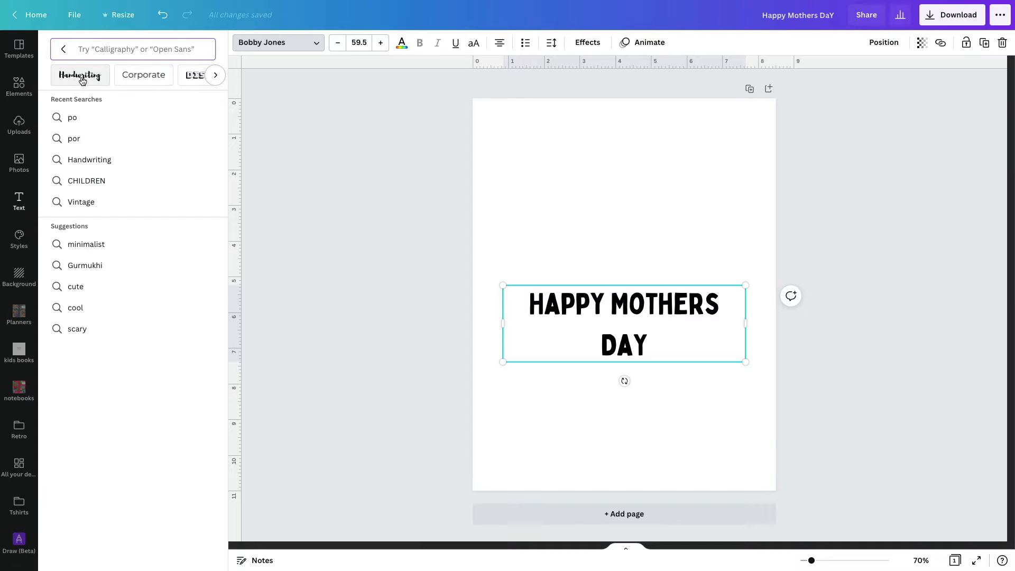
click(211, 77)
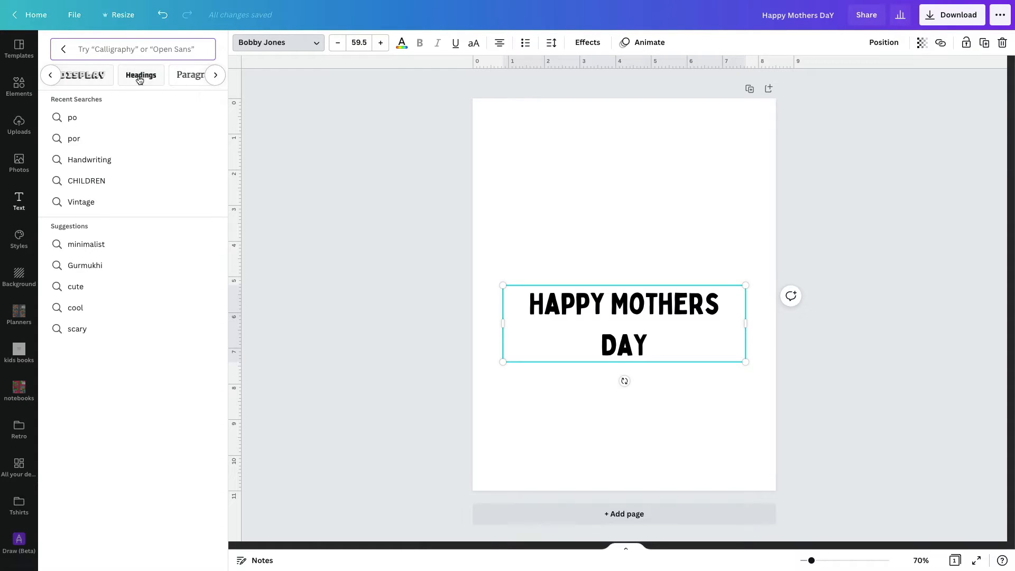
click(215, 78)
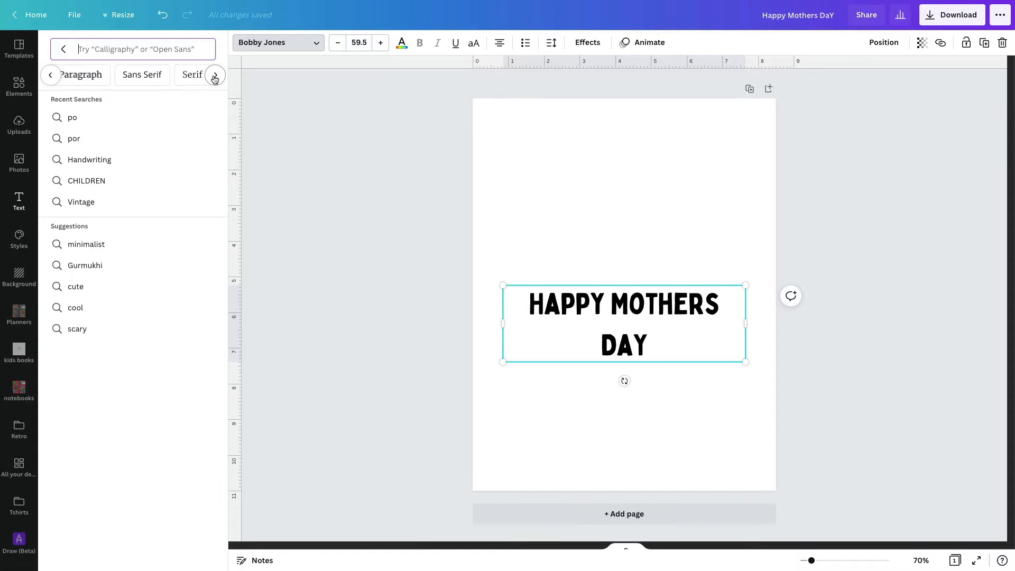
click(216, 77)
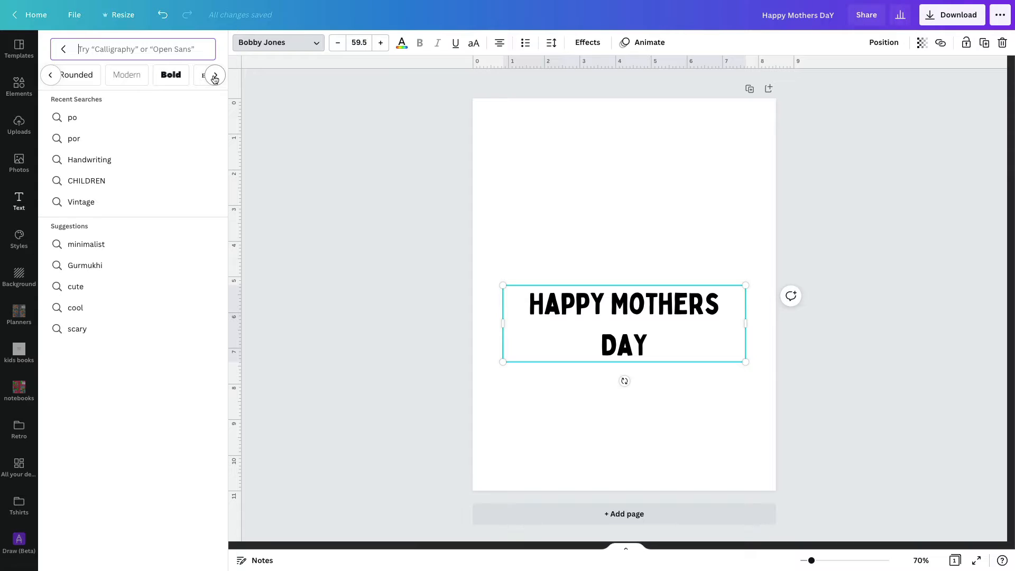
click(215, 78)
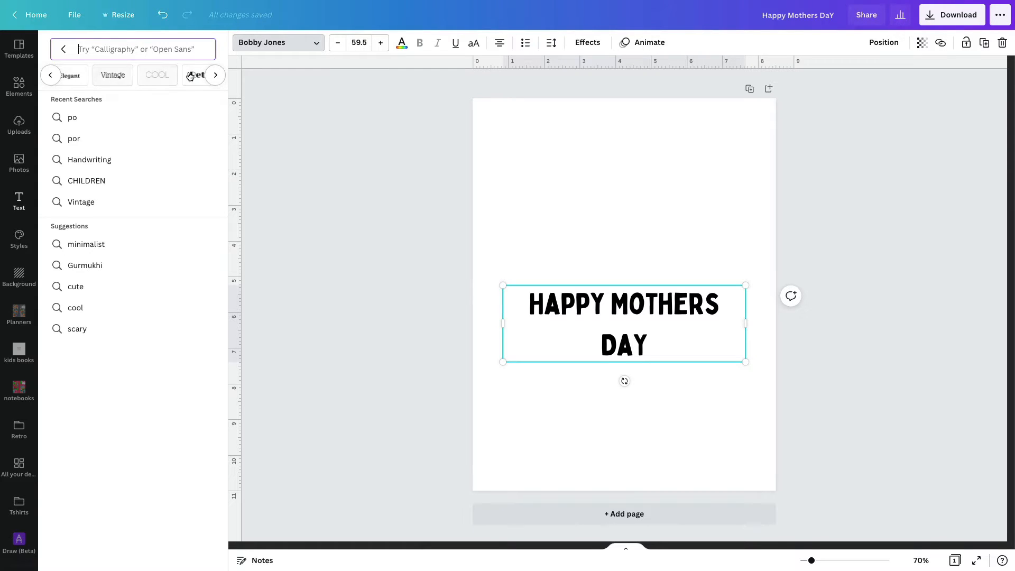
click(217, 77)
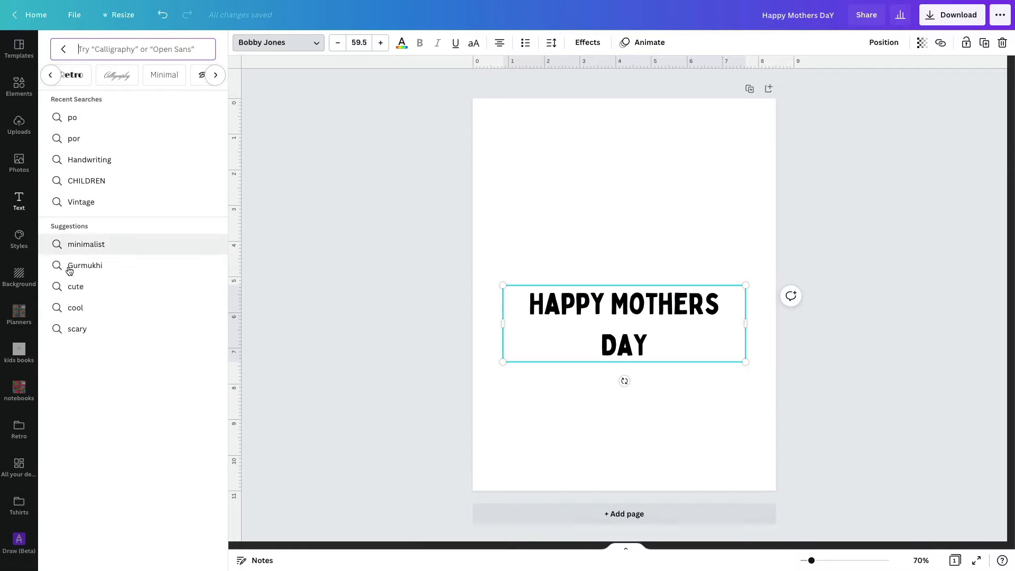
click(215, 75)
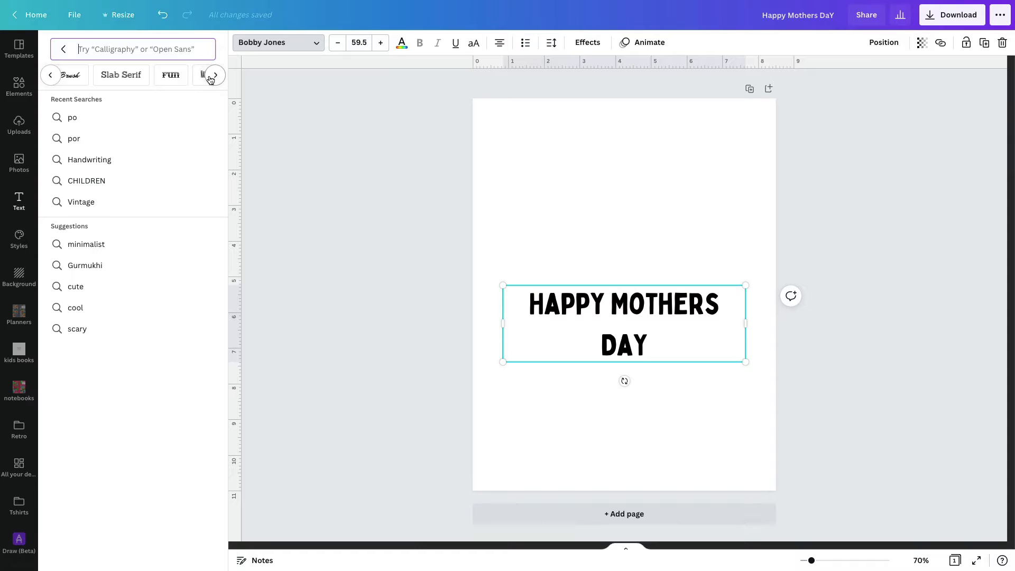
click(215, 75)
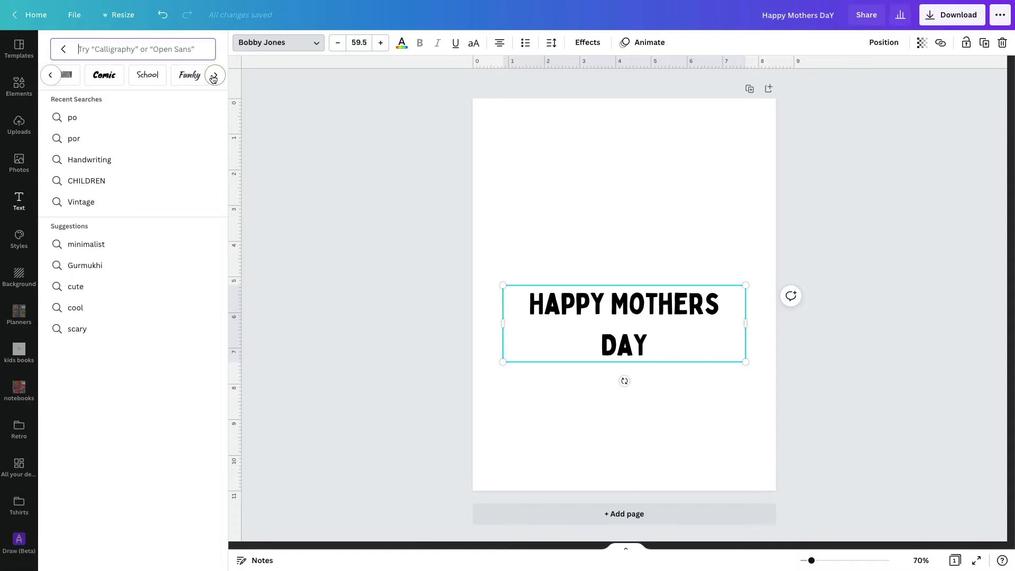
click(215, 76)
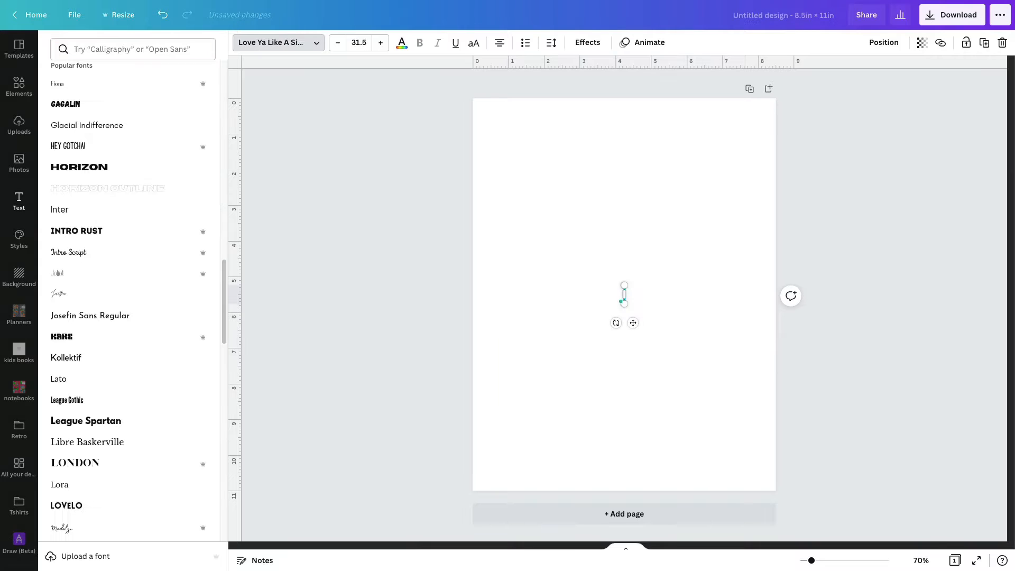
Step: Replace the placeholder heading text with "Happy Mothers Day"
text(Happy Mo)
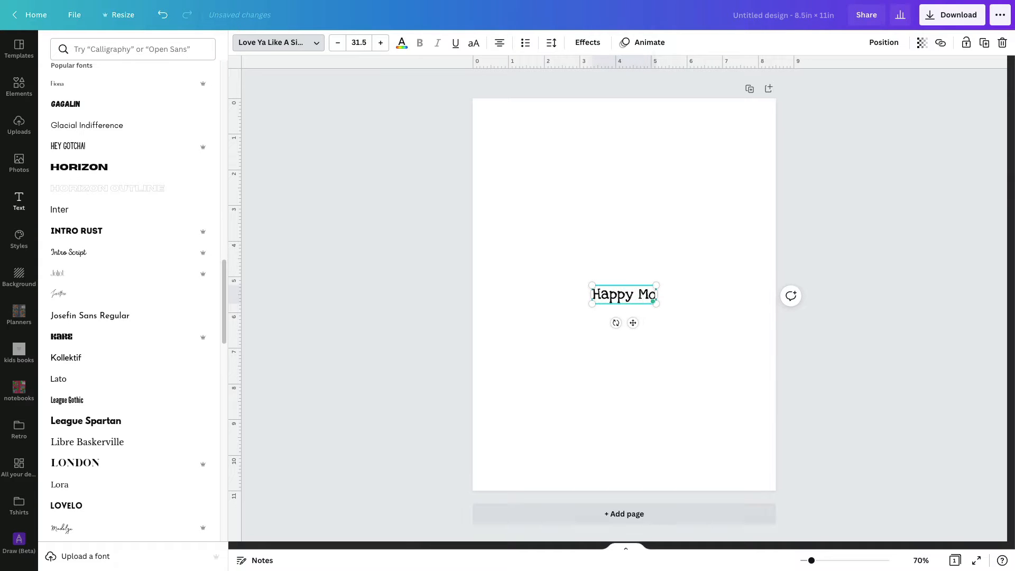
text(thers Day)
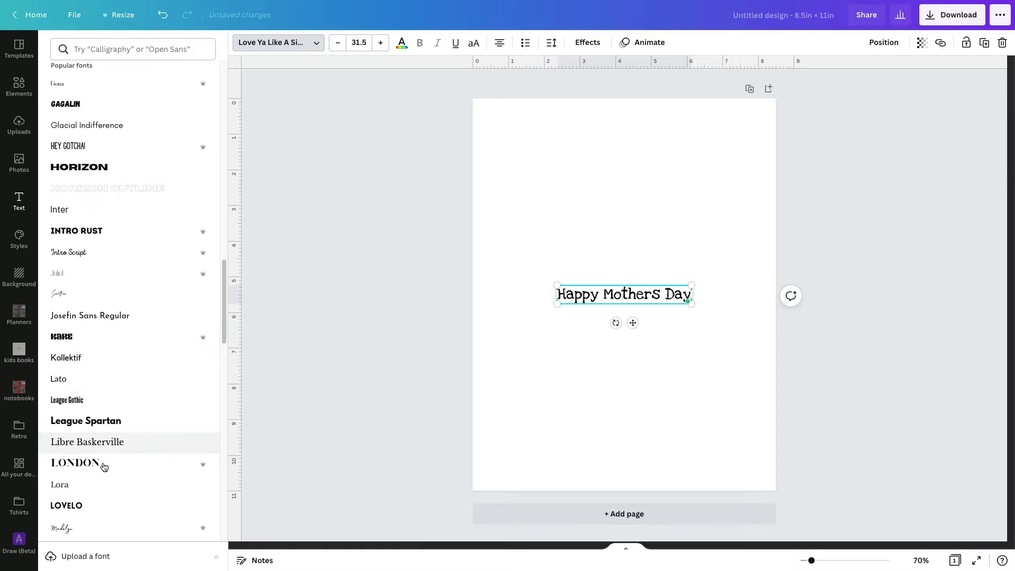
Step: Try the fonts Amsterdam Four, Amsterdam One, Anchorage Bold, Bitter and Black Ops One on the heading
scroll(102, 465, down, 15)
click(80, 127)
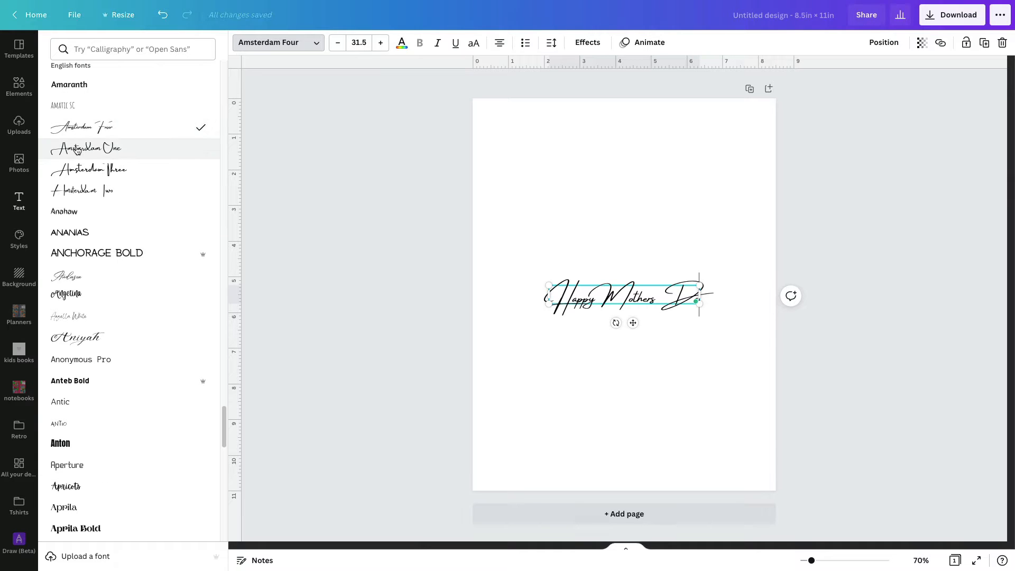
click(78, 150)
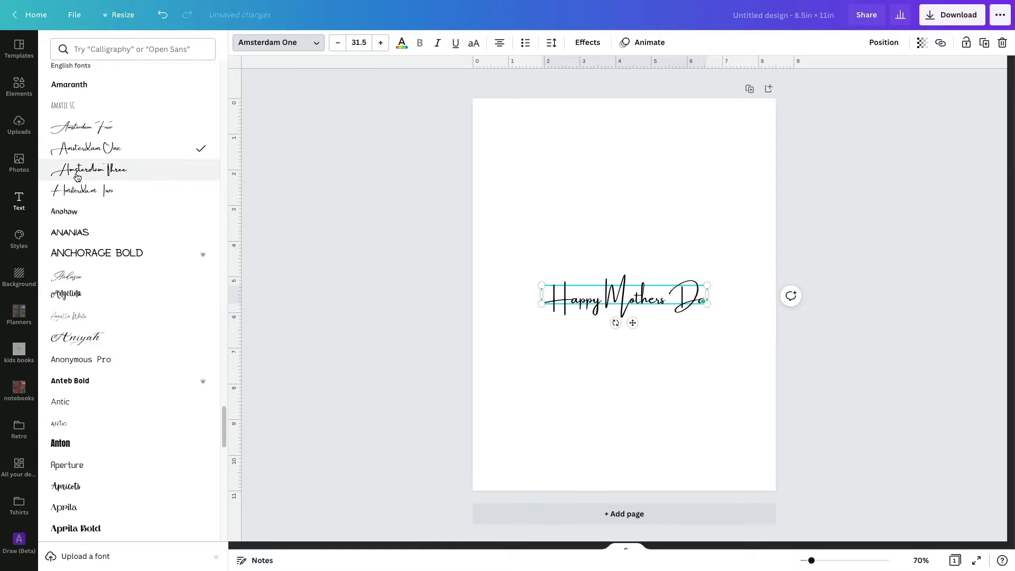
click(79, 255)
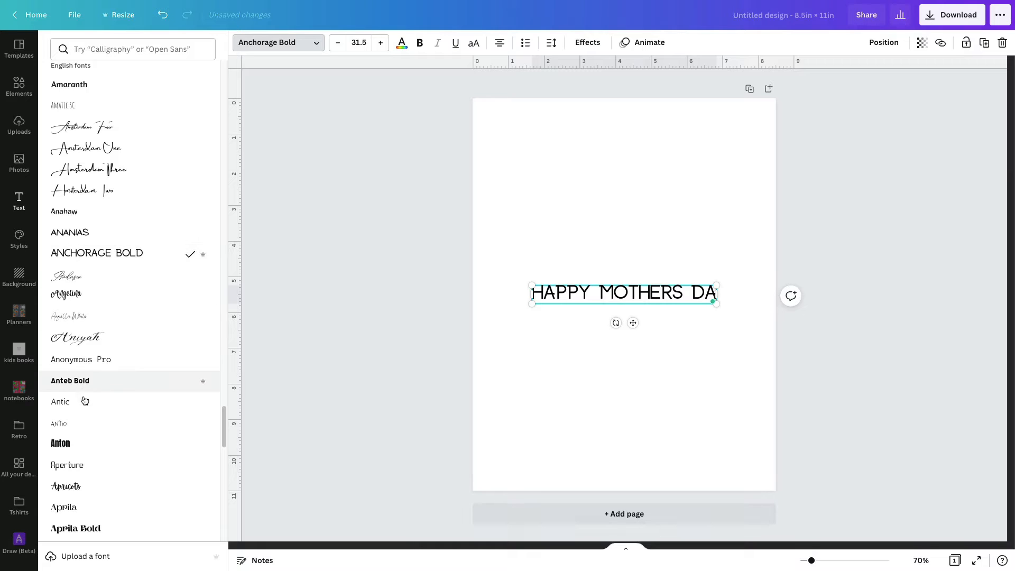
scroll(83, 402, down, 5)
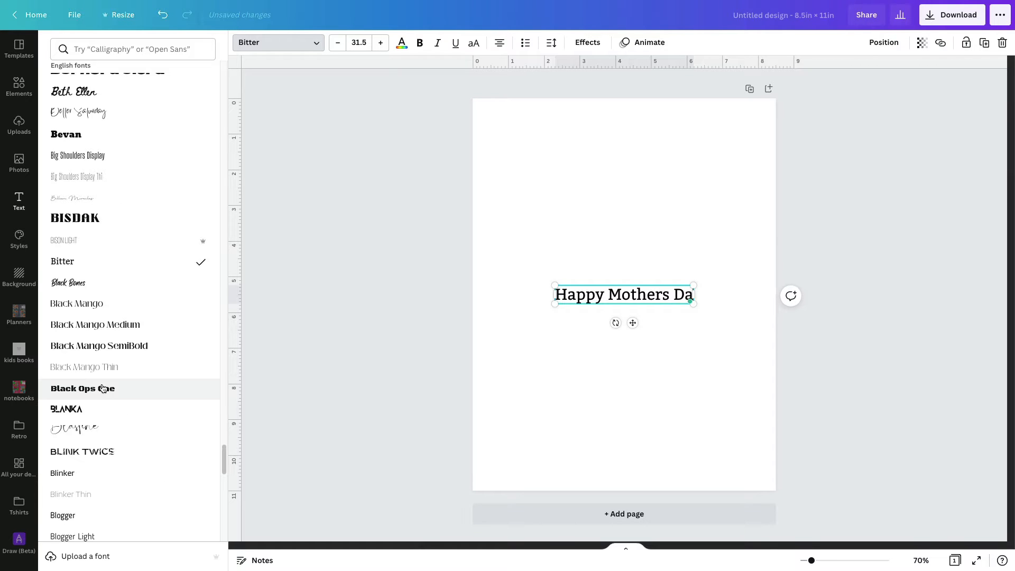
click(103, 389)
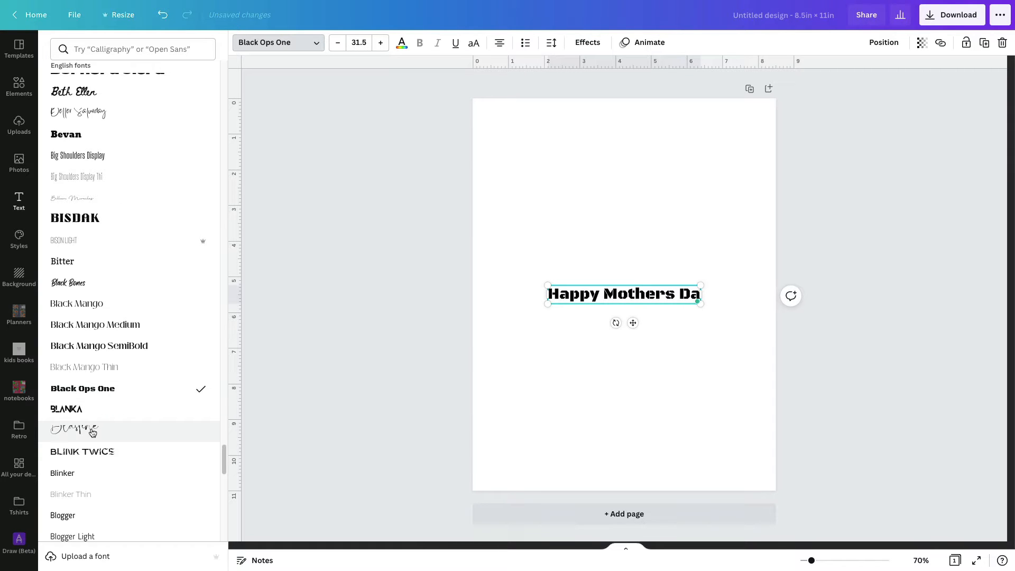
Step: Set the heading's font to Bobby Jones
scroll(91, 433, down, 3)
scroll(91, 435, down, 1)
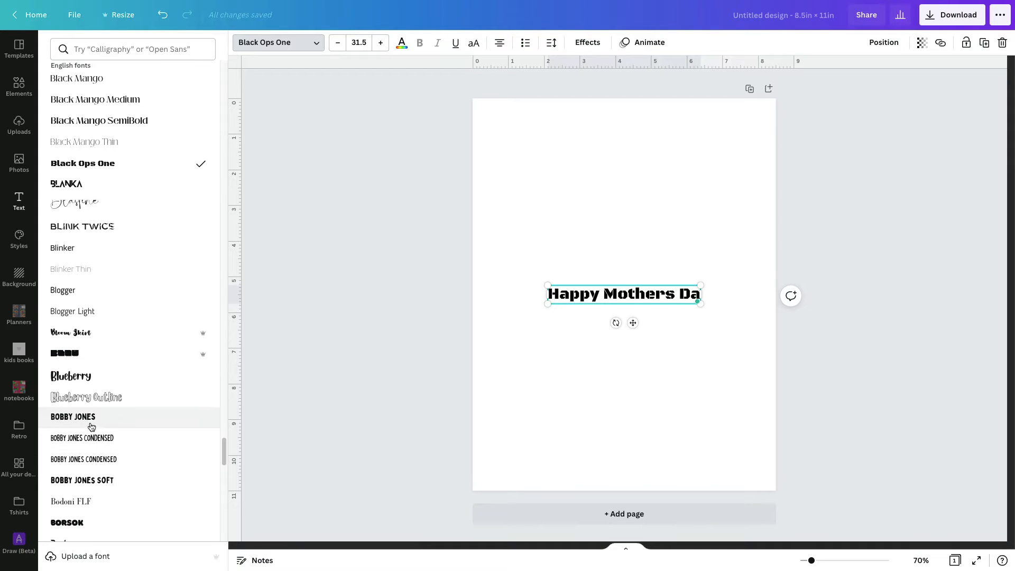
click(92, 418)
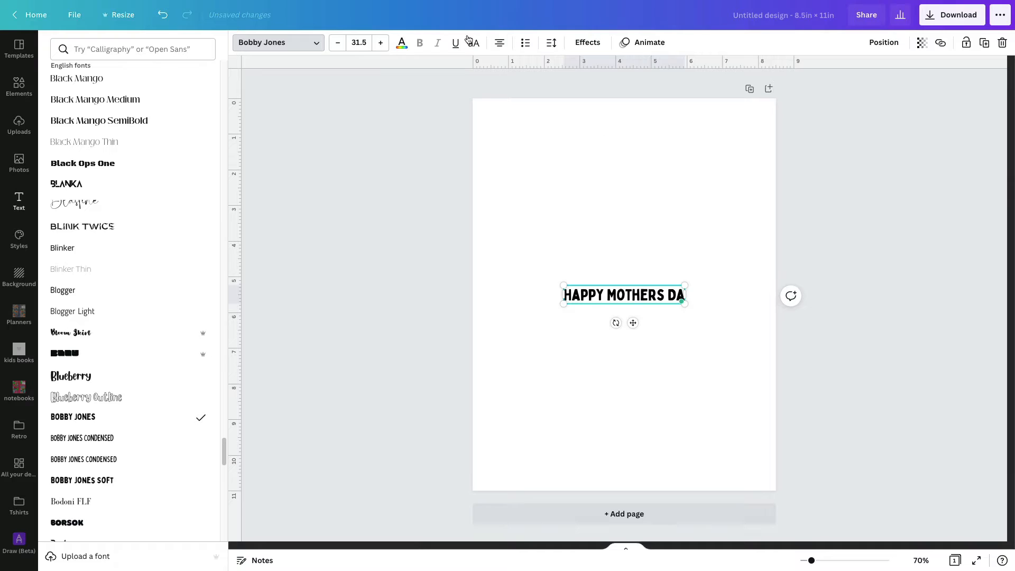
Step: Increase the heading's font size to 48.5
click(381, 43)
click(381, 42)
click(380, 43)
click(380, 44)
click(381, 44)
click(381, 43)
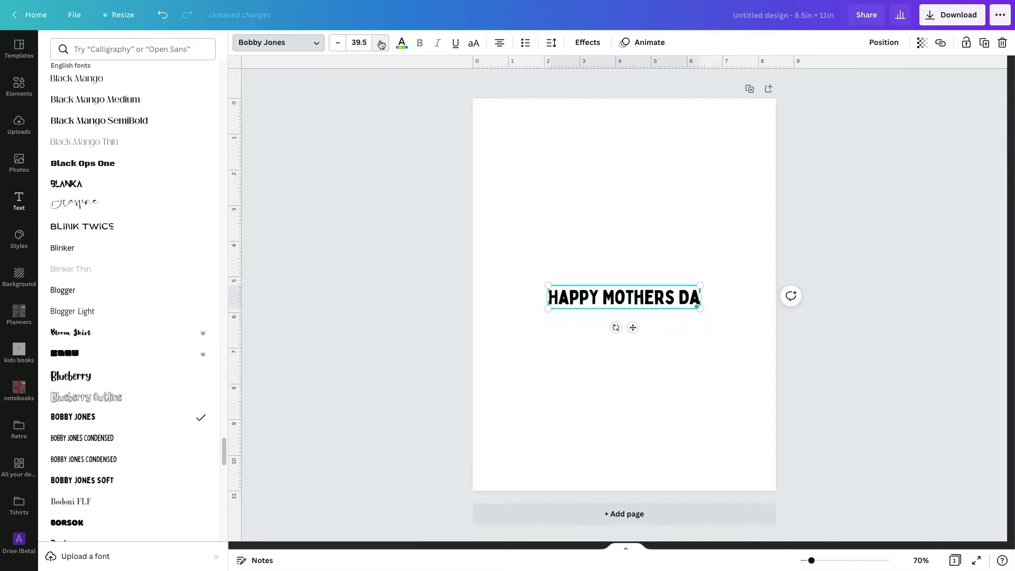
click(381, 44)
click(380, 44)
click(380, 44)
click(381, 44)
click(381, 44)
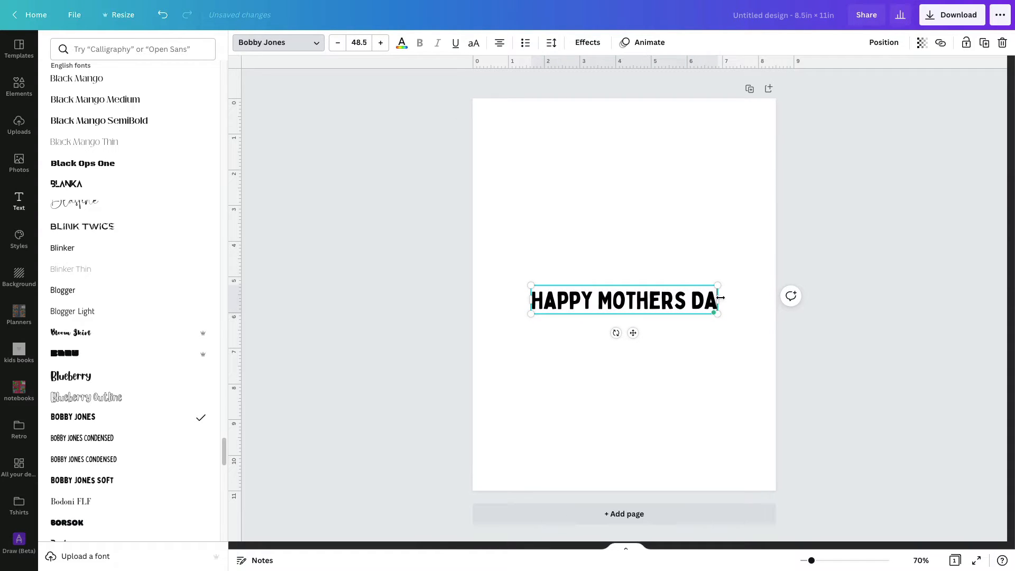
Step: Enlarge the "Happy Mothers Day" heading to font size 59.5 and widen its text box on both sides
drag(719, 300, 734, 300)
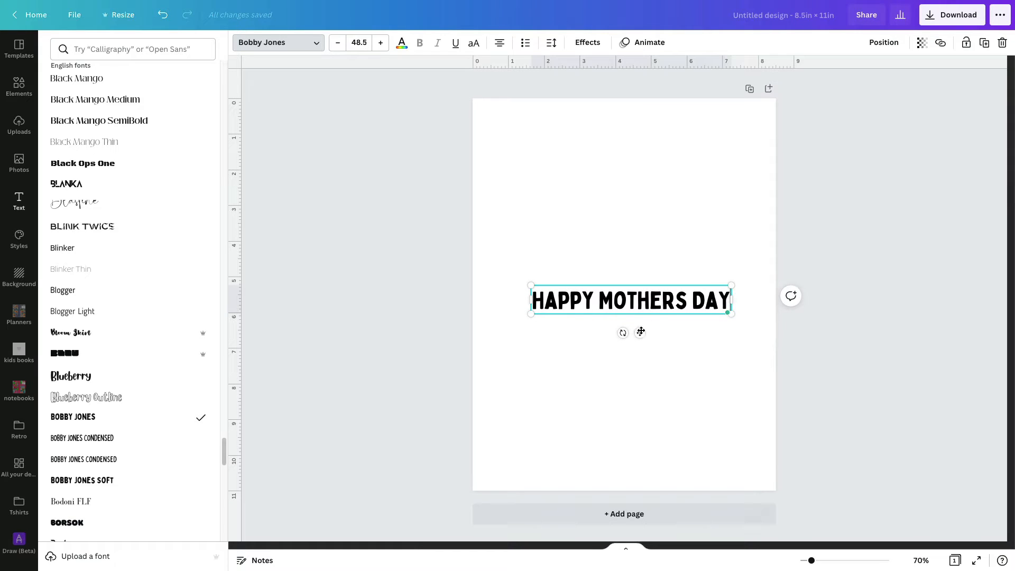
click(380, 43)
click(380, 42)
click(381, 43)
click(381, 43)
click(381, 43)
click(381, 43)
click(380, 43)
click(381, 43)
click(381, 43)
click(381, 43)
click(381, 43)
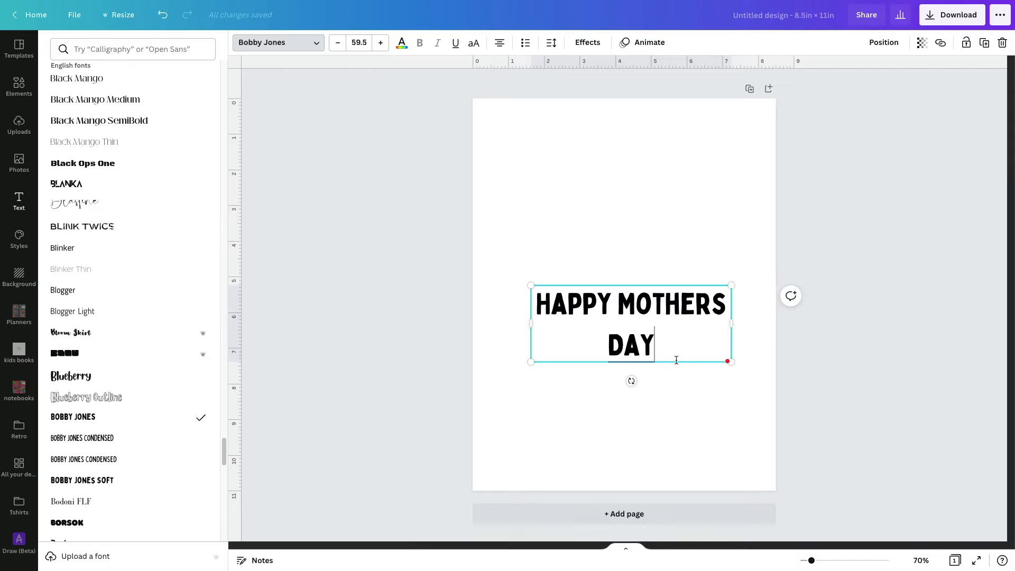
drag(734, 331, 747, 331)
drag(531, 323, 503, 333)
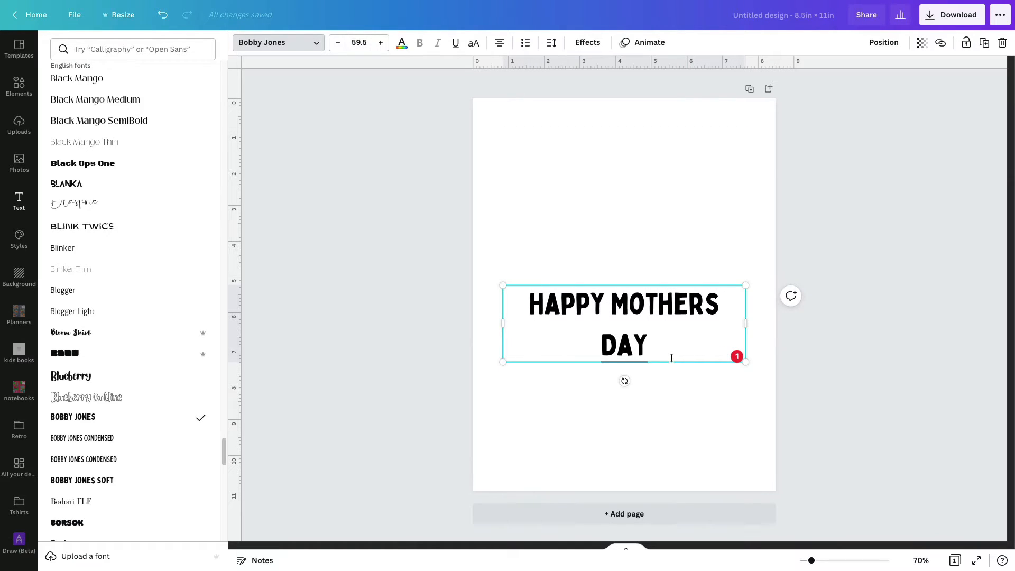
Step: Add a second heading below the first one and browse the English fonts for it
click(20, 201)
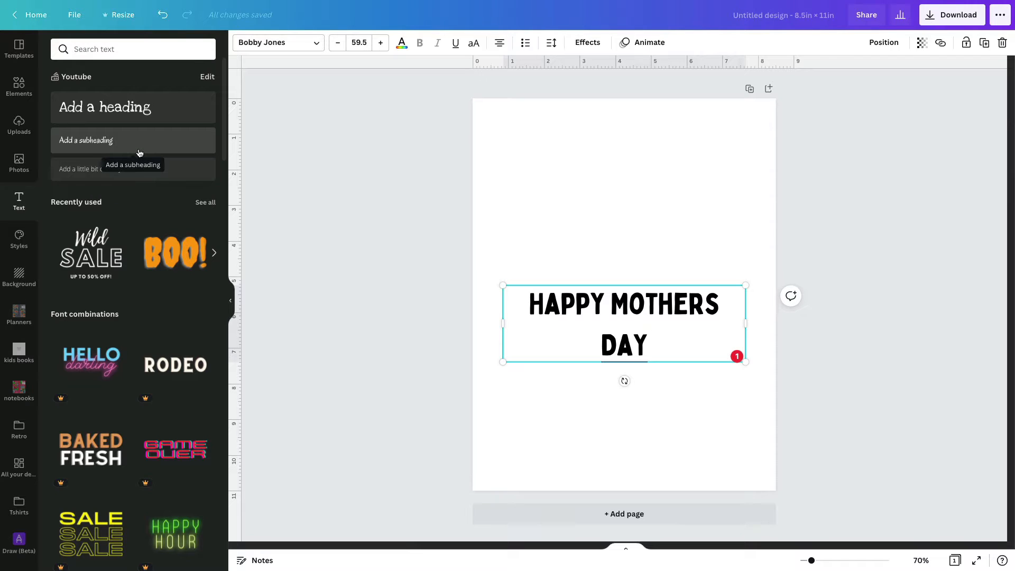
click(134, 115)
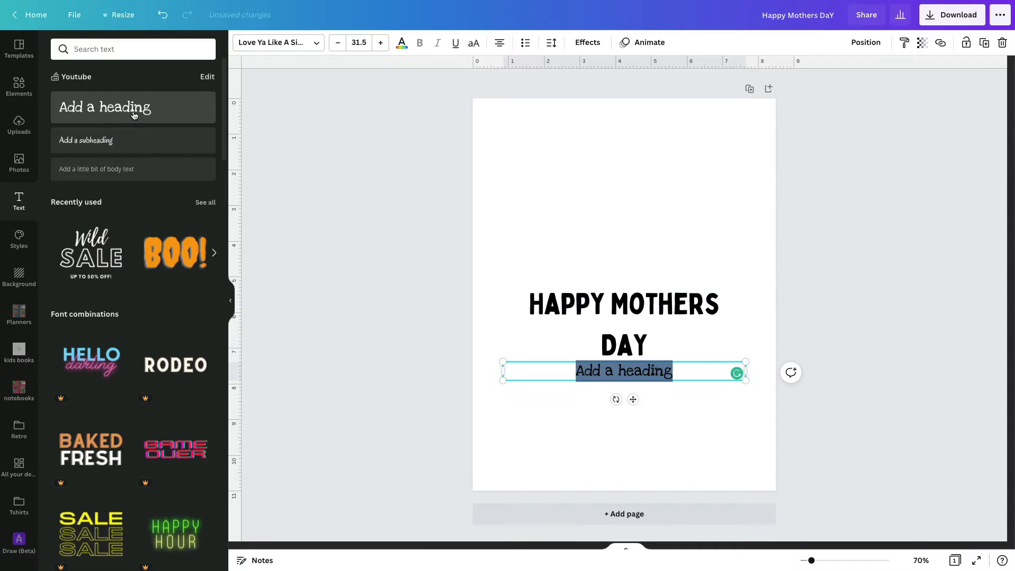
click(316, 44)
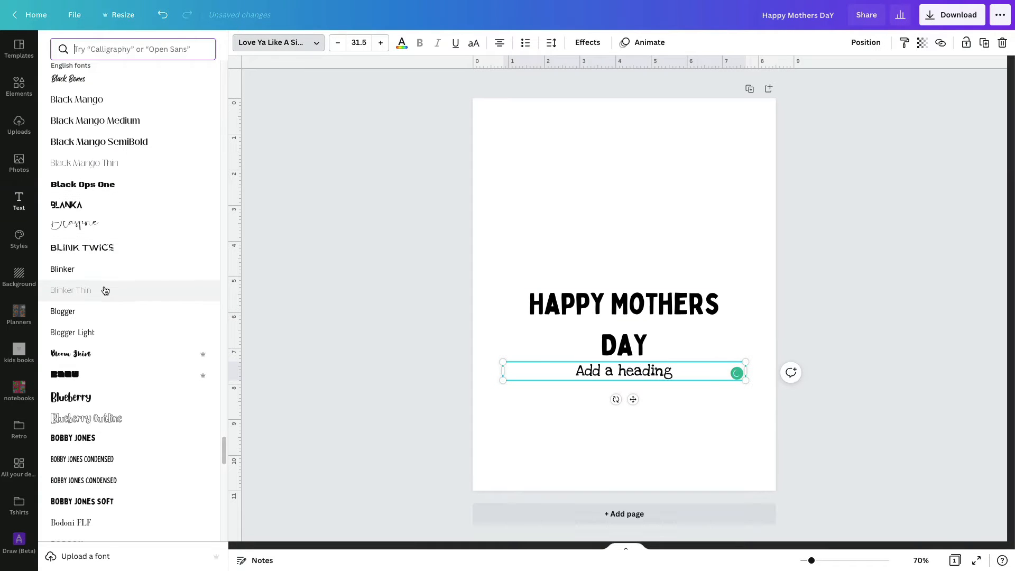
scroll(106, 294, up, 5)
scroll(138, 376, down, 8)
scroll(138, 376, down, 8)
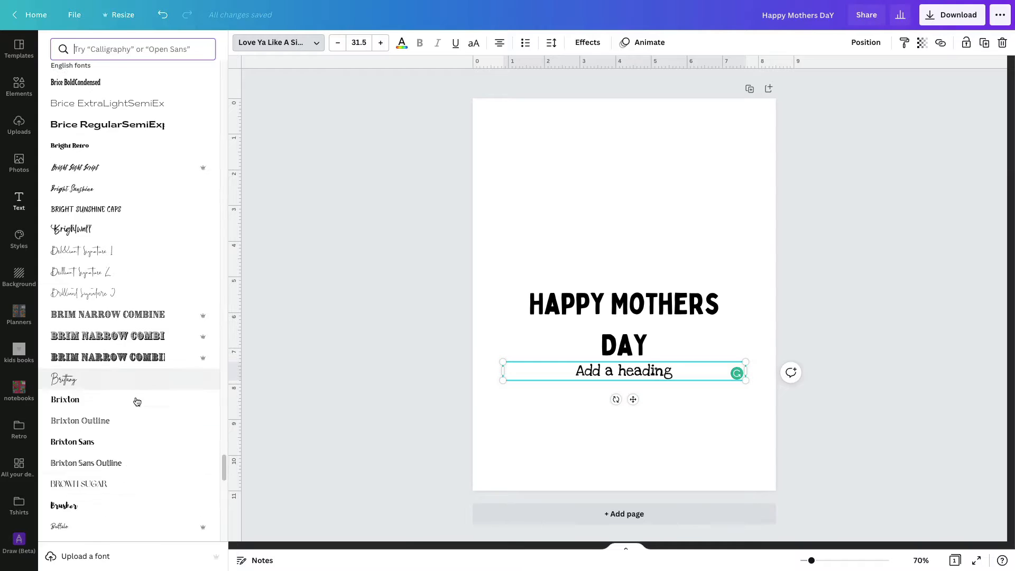
Step: View the brand kit's font upload option, close it and deselect the placeholder heading
click(84, 558)
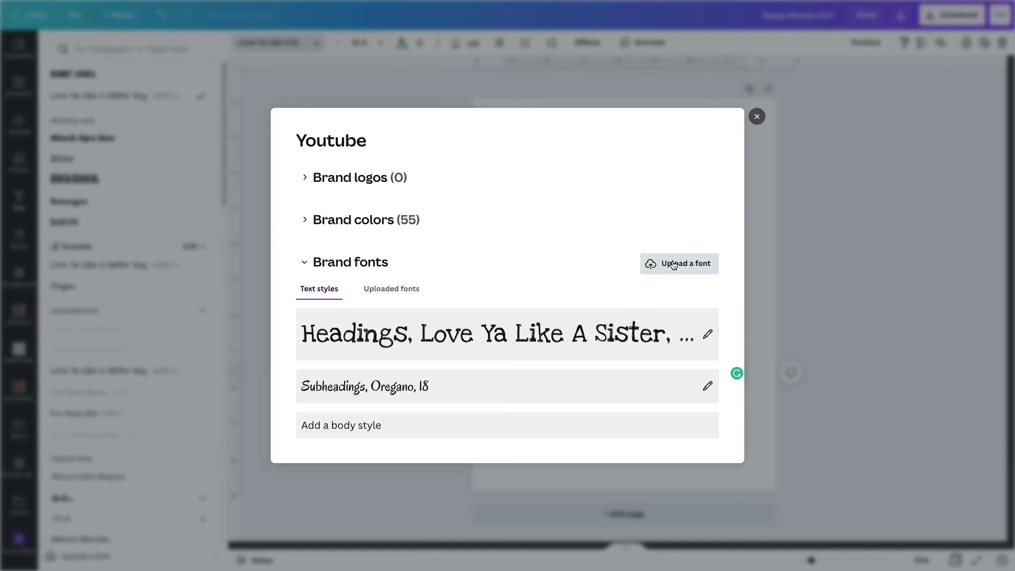
click(758, 117)
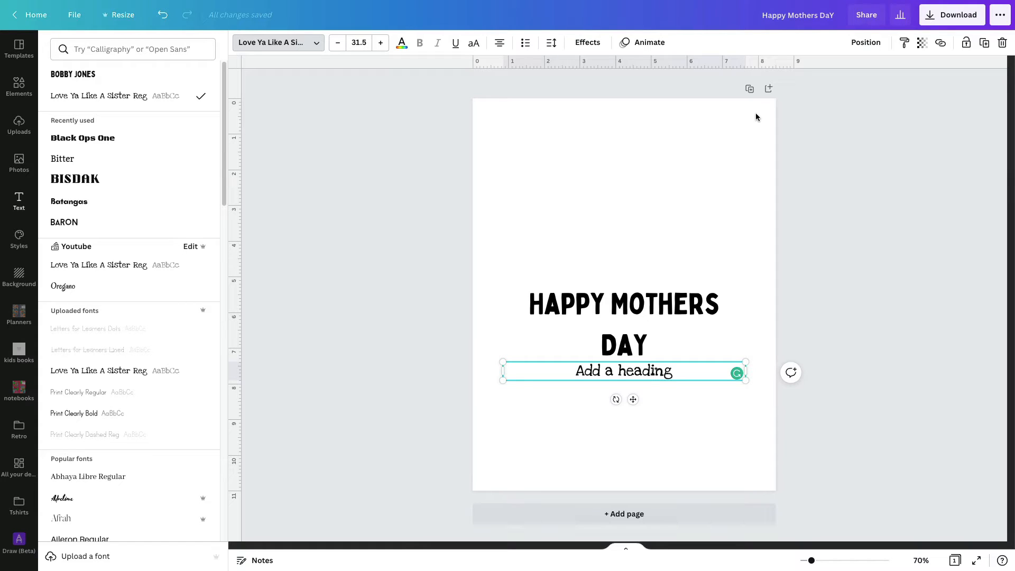
click(706, 239)
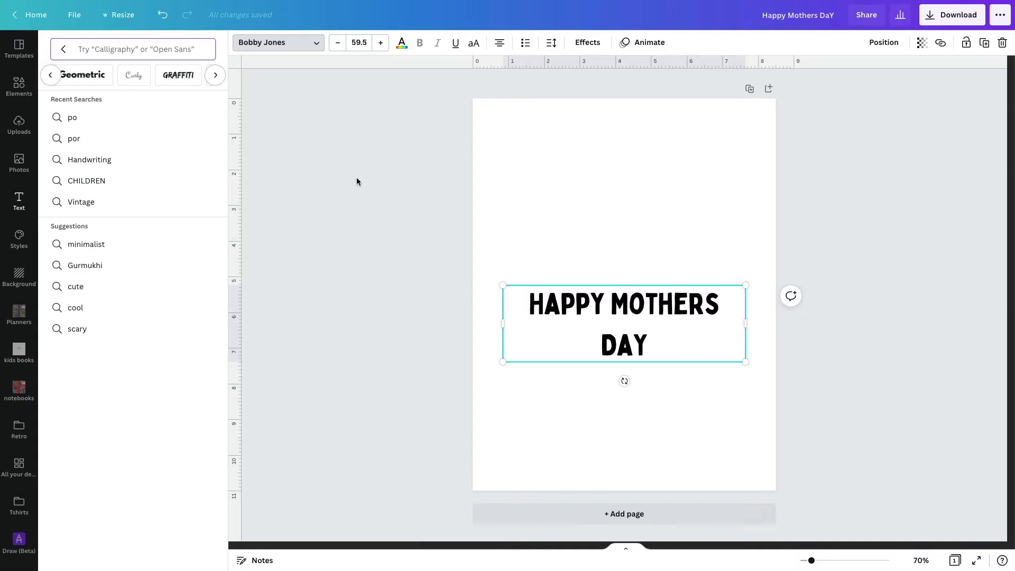
Step: Apply the Shadow effect to the "Happy Mothers Day" heading with the Salmon Sushi dark teal (#4093a4) as shadow color
click(582, 47)
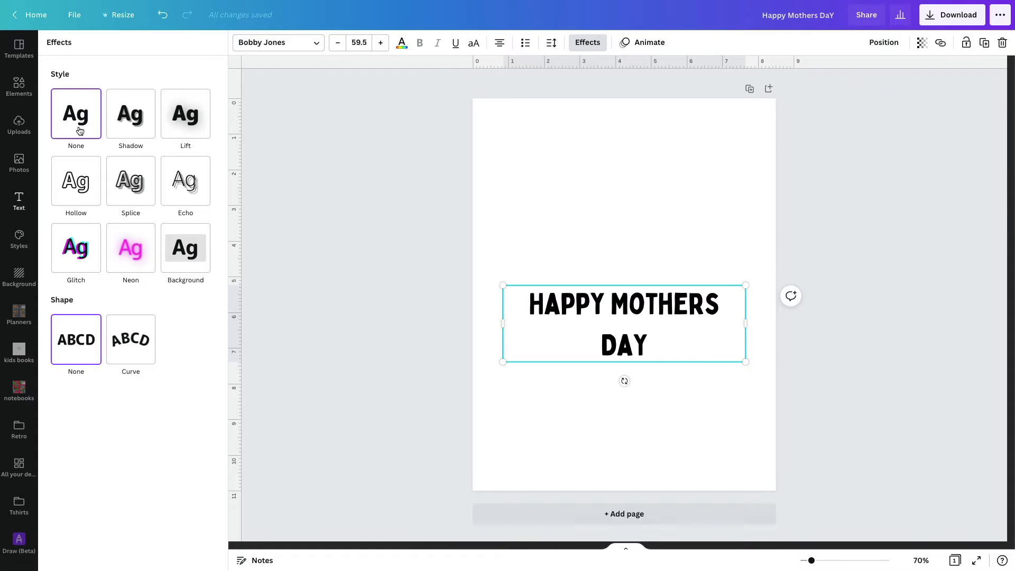
click(125, 121)
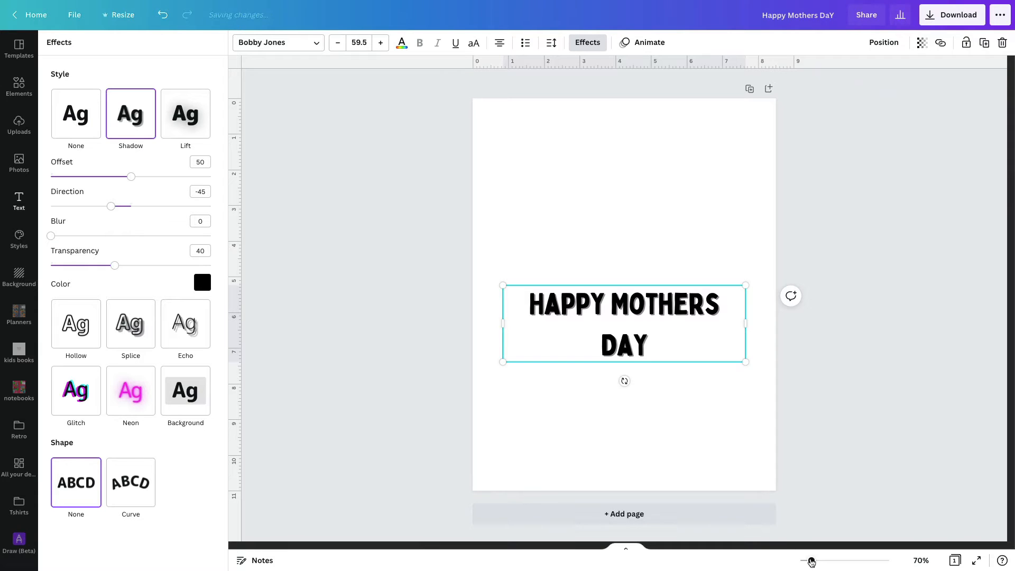
drag(811, 562, 834, 565)
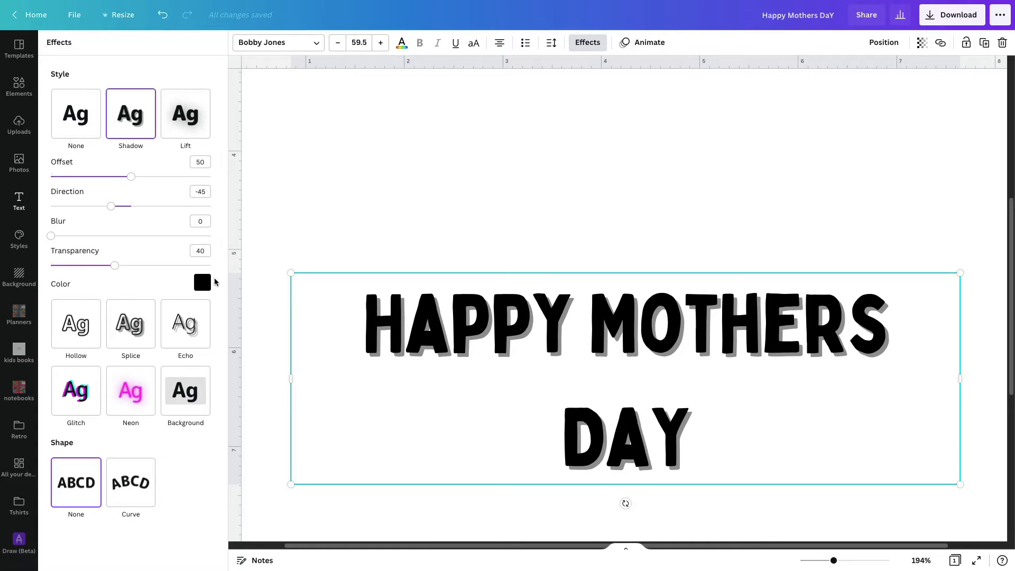
click(201, 283)
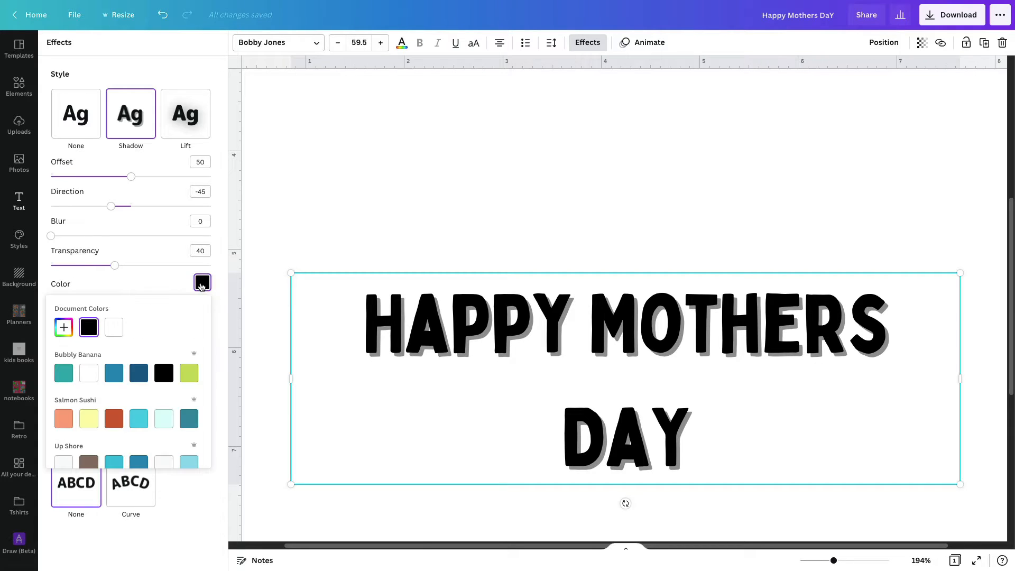
click(190, 419)
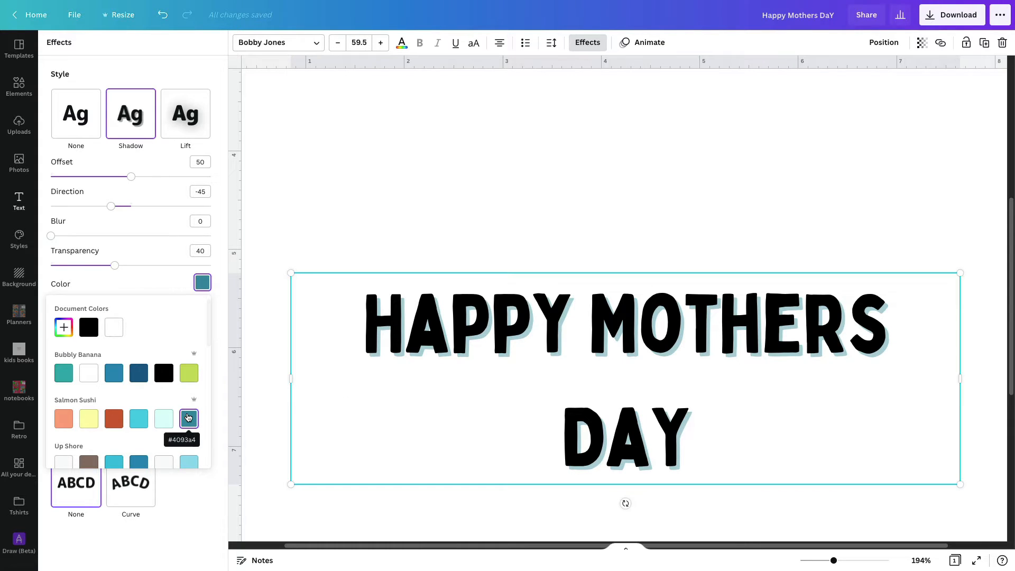
Step: Try rust, blue, brown and lime green as the heading's shadow color, ending on the Salmon Sushi dark teal
scroll(188, 418, down, 1)
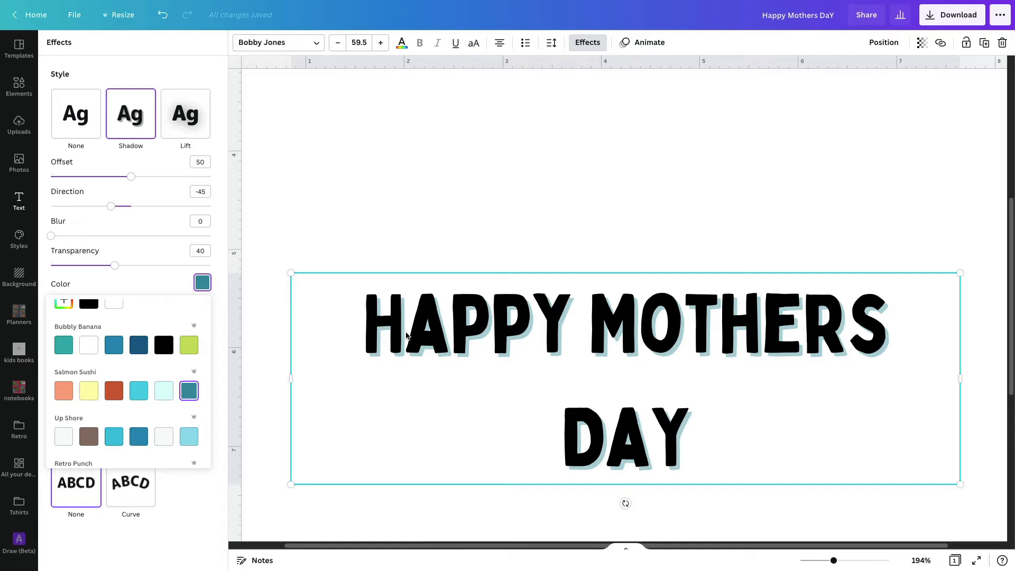
click(114, 391)
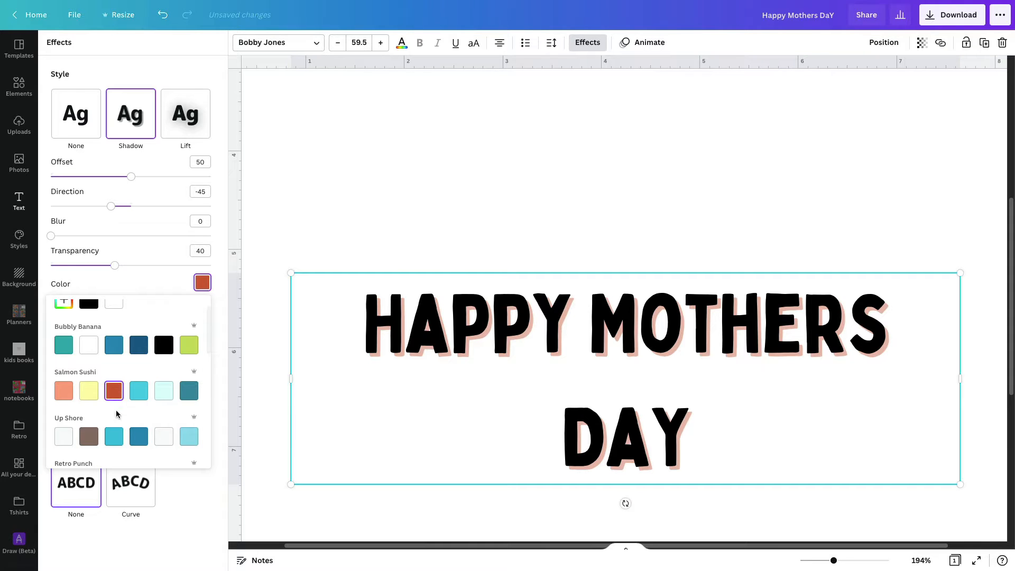
click(139, 437)
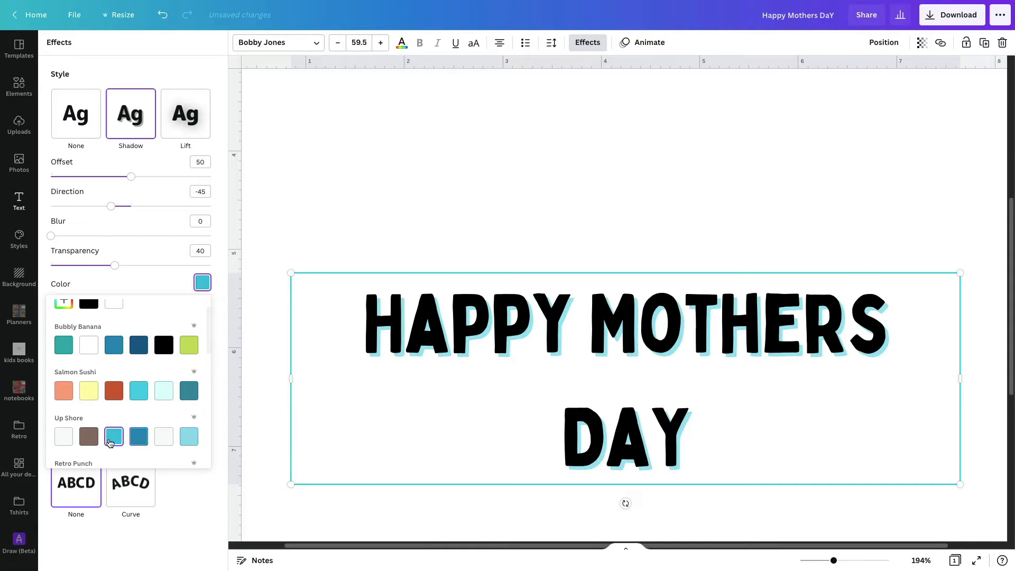
click(89, 437)
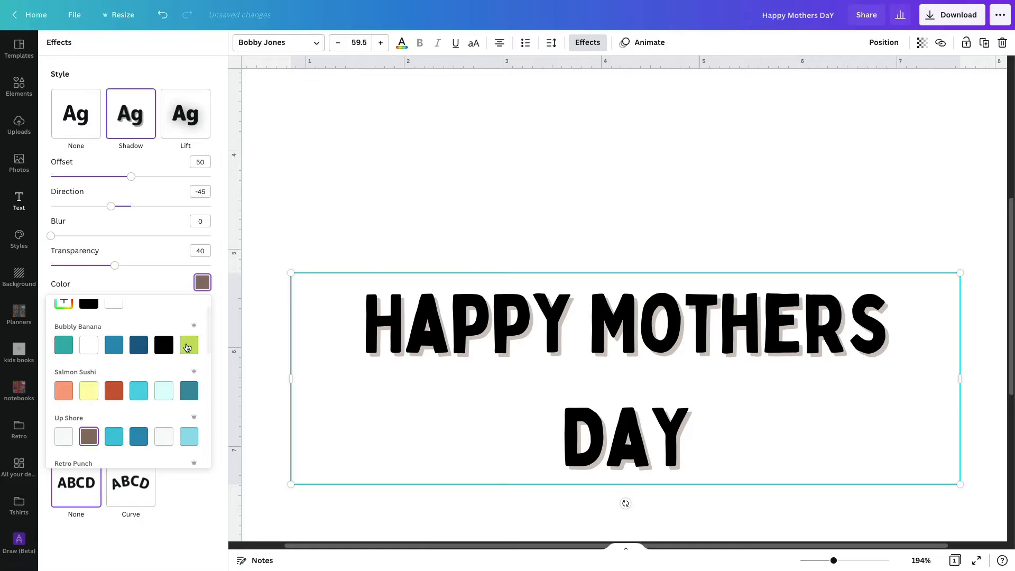
click(188, 345)
click(190, 397)
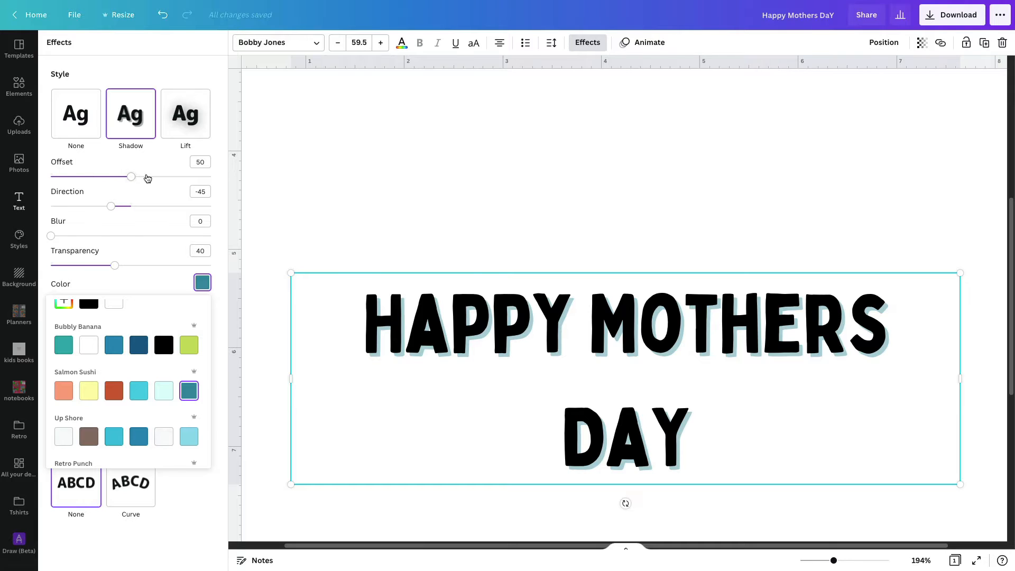
Step: Set the heading shadow's offset to 38 and its direction to 80, and increase its blur
drag(132, 178, 81, 179)
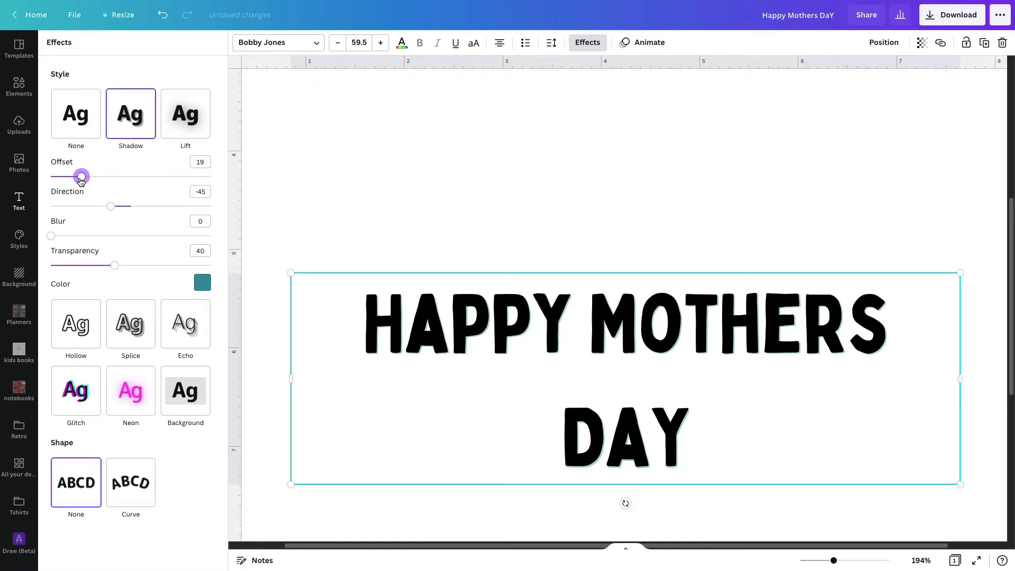
drag(81, 179, 112, 186)
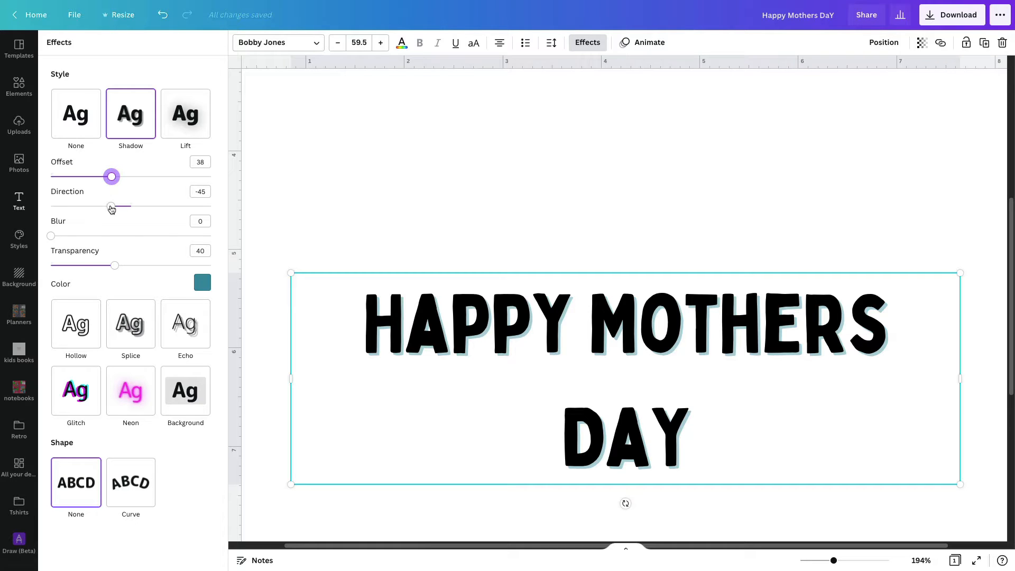
drag(111, 206, 186, 214)
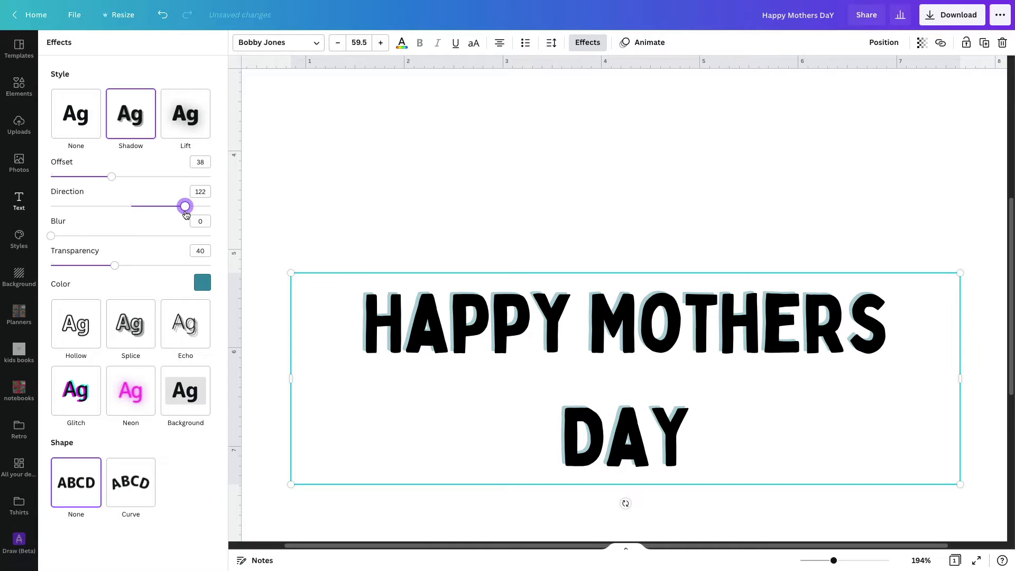
mouse_move(186, 214)
mouse_down()
mouse_move(109, 212)
mouse_move(166, 211)
mouse_up()
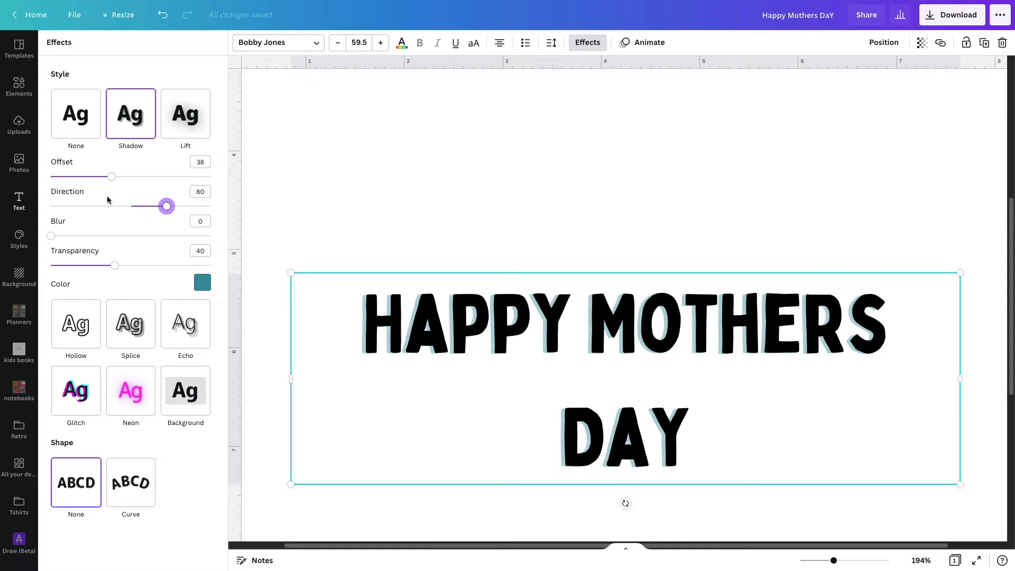
click(53, 237)
drag(53, 237, 74, 235)
Step: Replace the heading's Shadow effect with the Lift effect
click(180, 119)
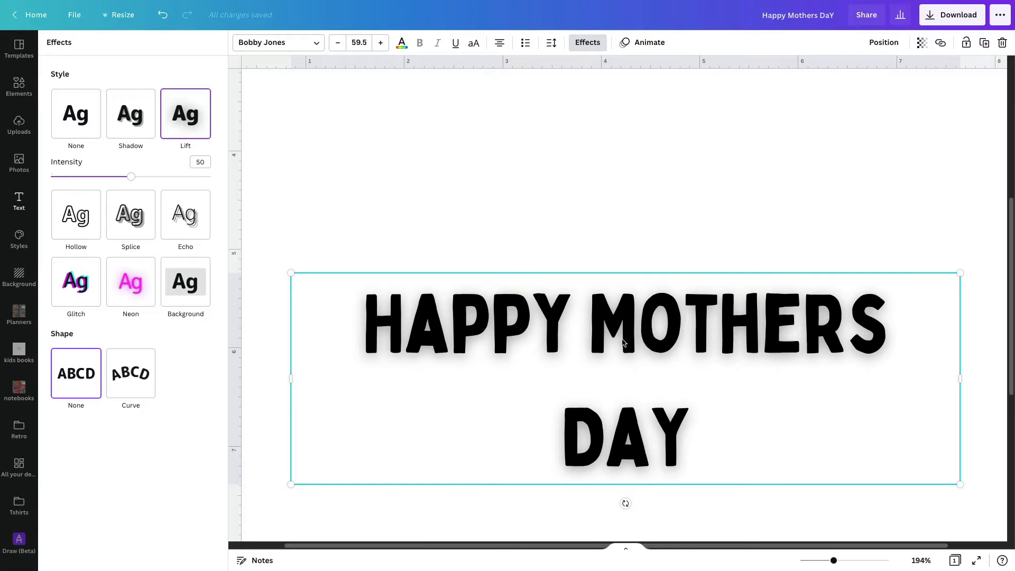
scroll(624, 347, down, 3)
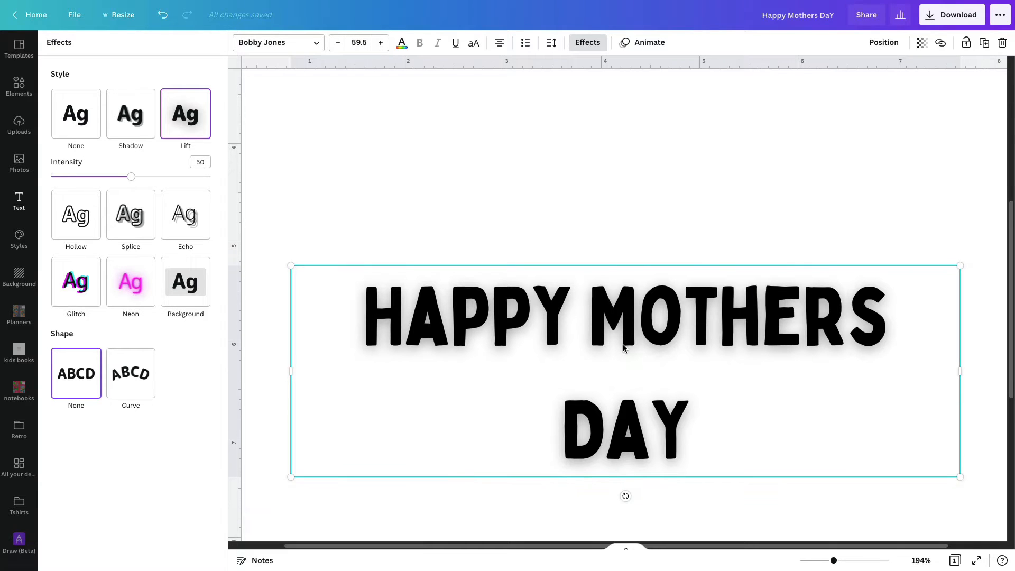
scroll(624, 348, down, 1)
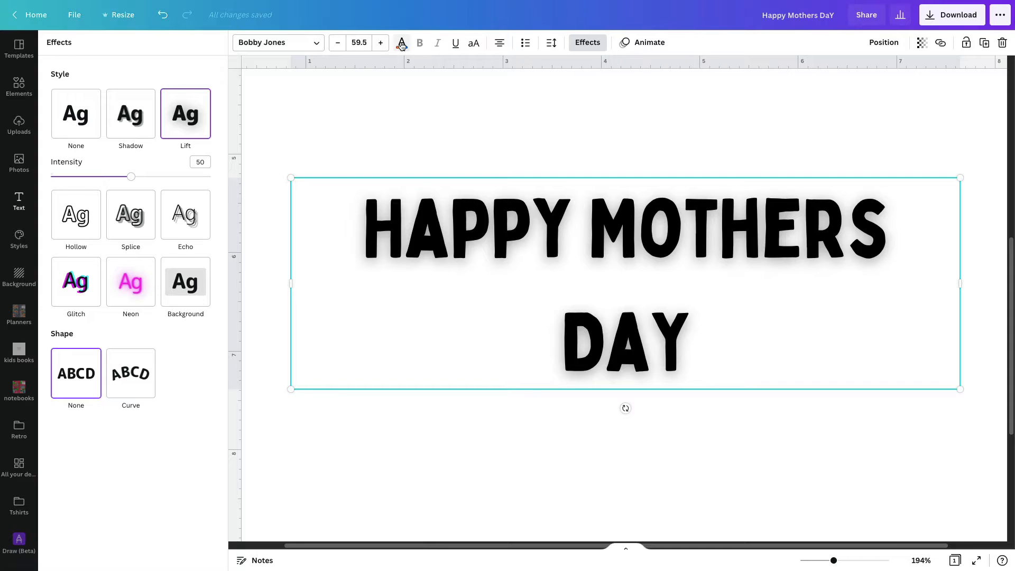
Step: Try lime green, turquoise and crimson on the heading text and set its color to the Salmon Sushi dark teal
click(402, 42)
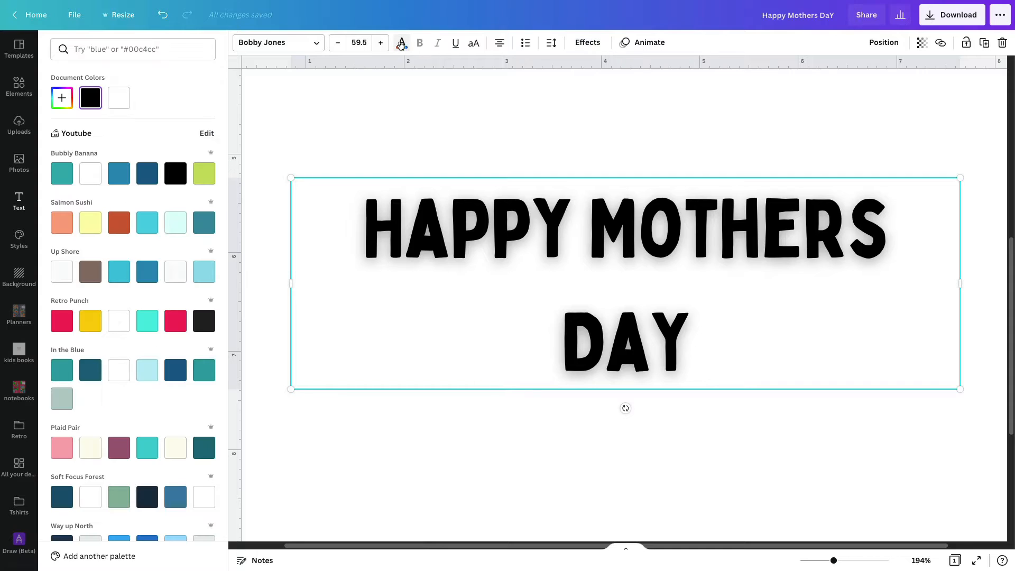
click(204, 177)
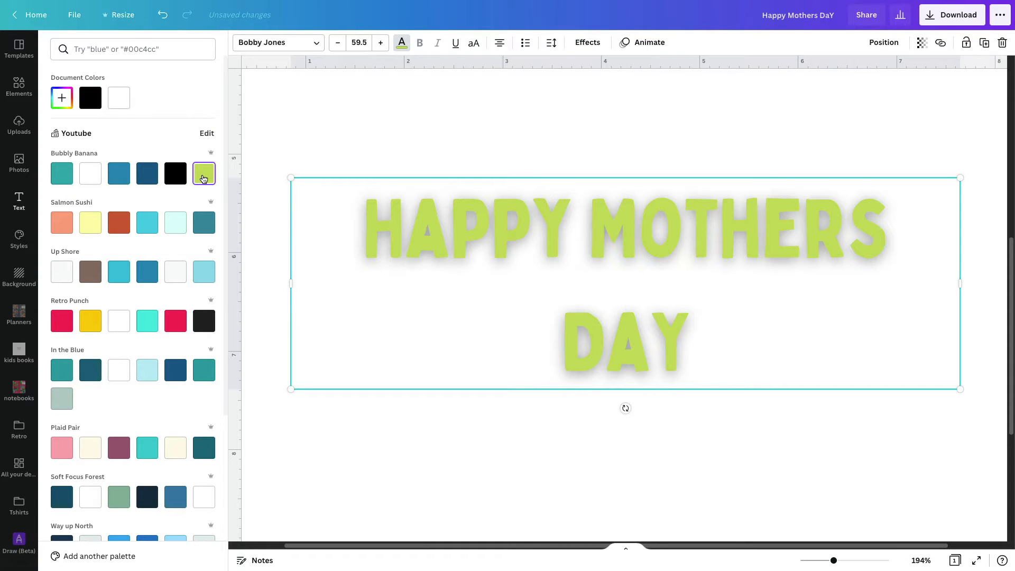
click(204, 223)
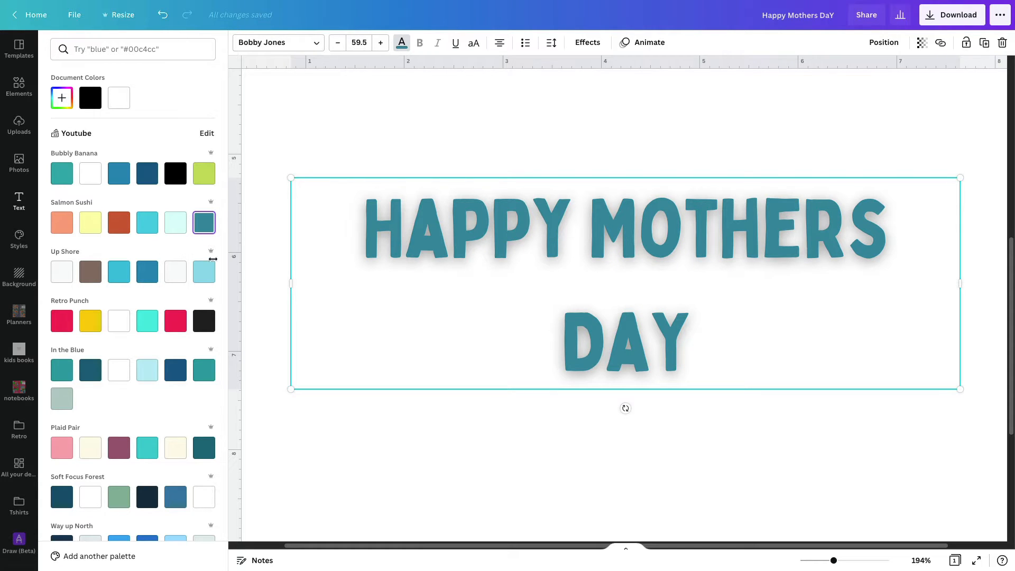
click(119, 272)
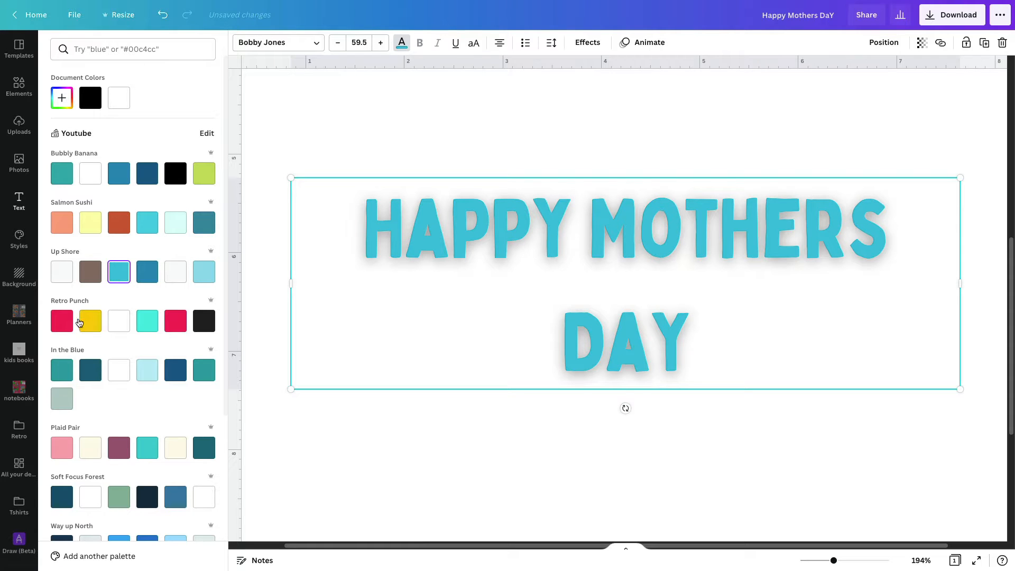
click(61, 321)
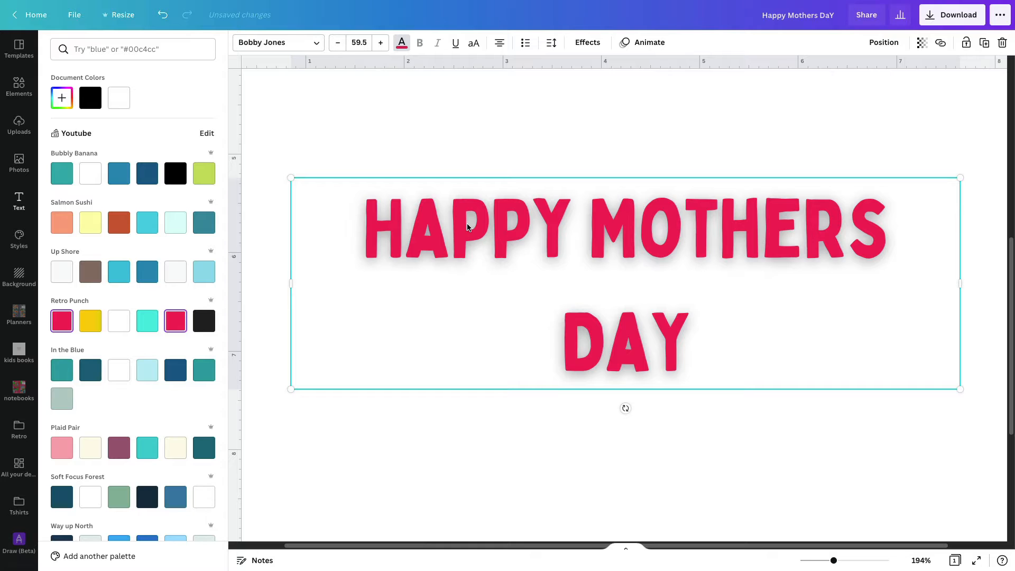
click(204, 173)
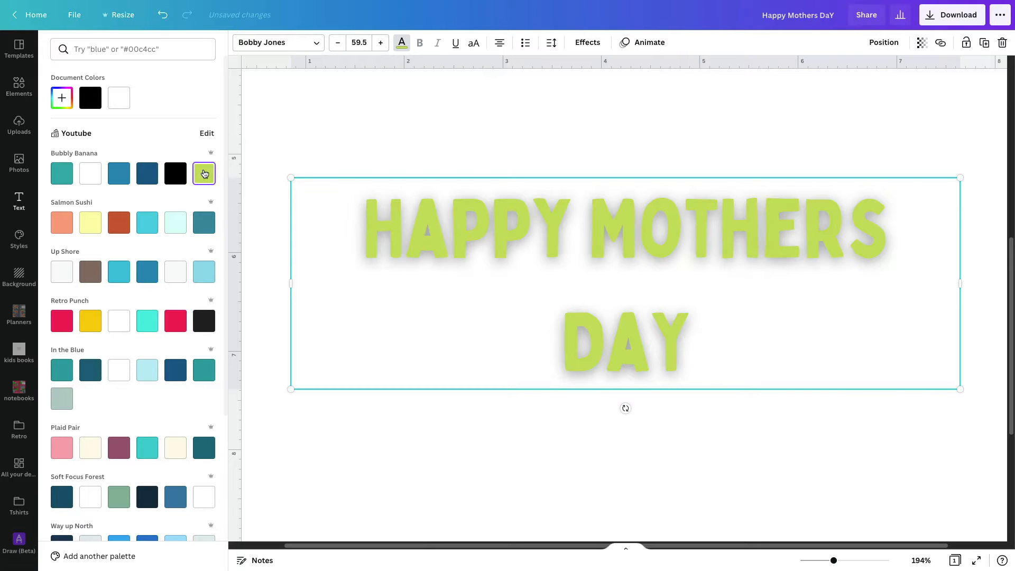
click(147, 223)
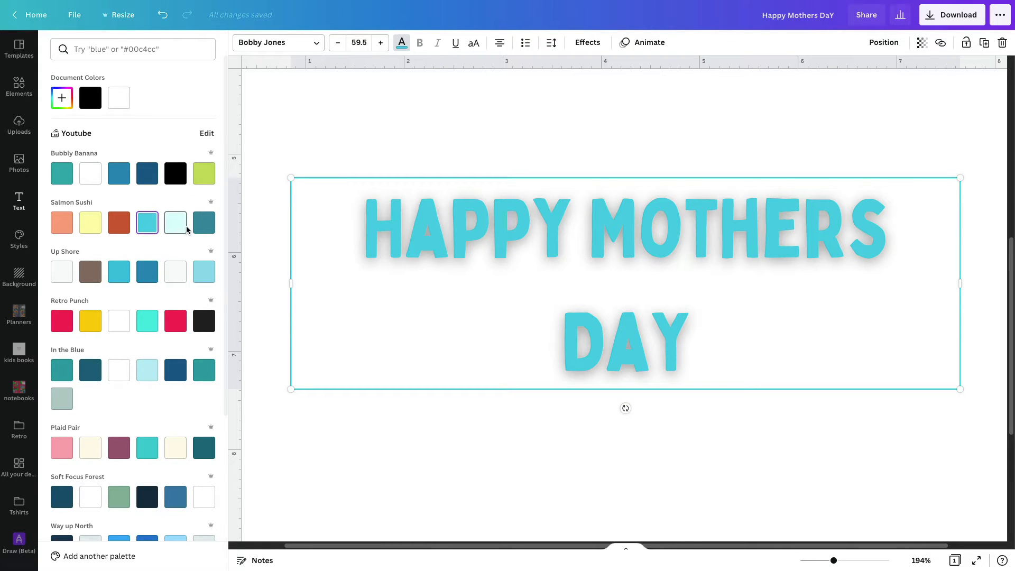
click(204, 223)
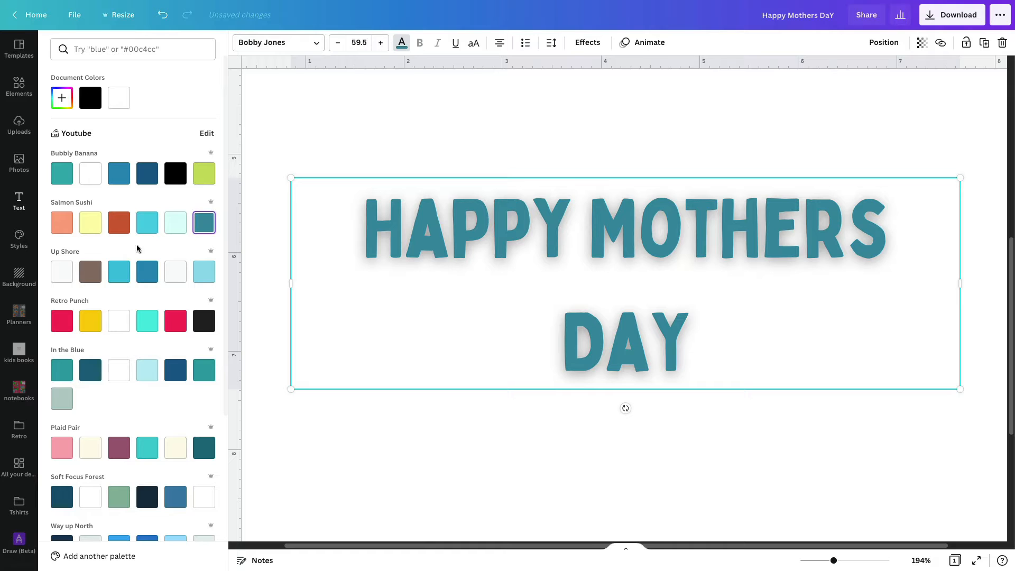
Step: Try the heading's Lift effect at intensity 0, then set the intensity to 54
click(591, 45)
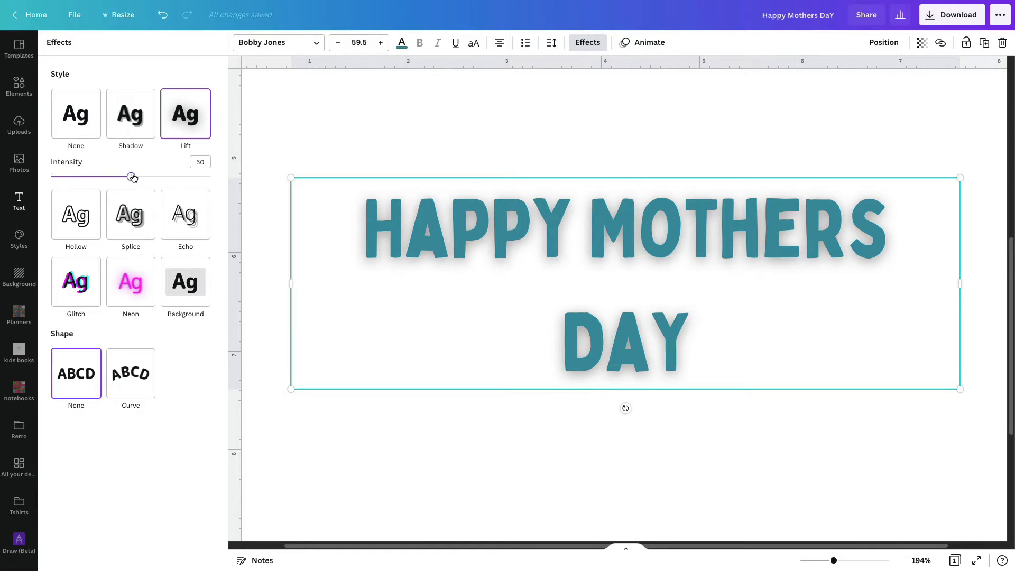
drag(133, 178, 46, 167)
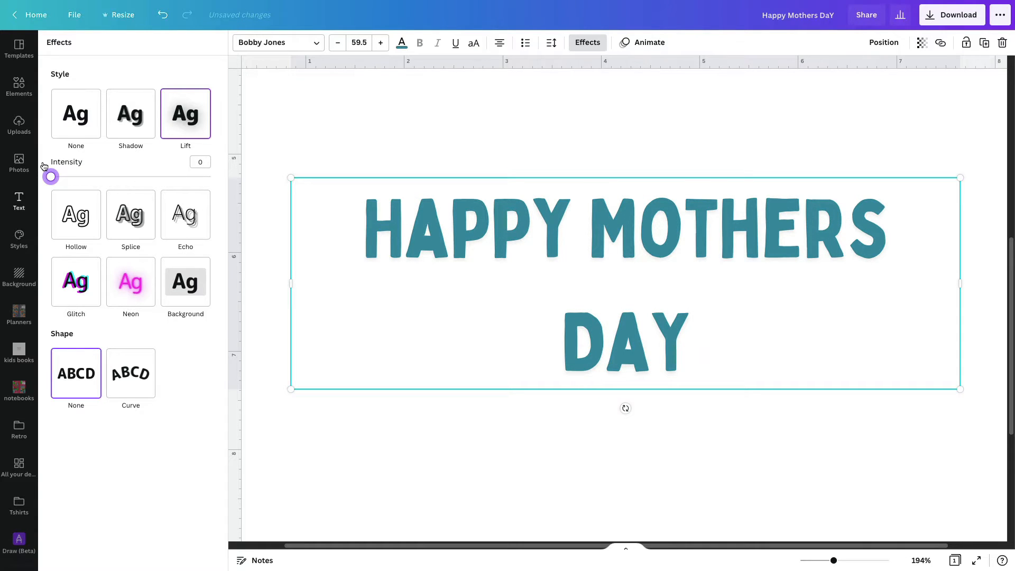
drag(46, 168, 138, 179)
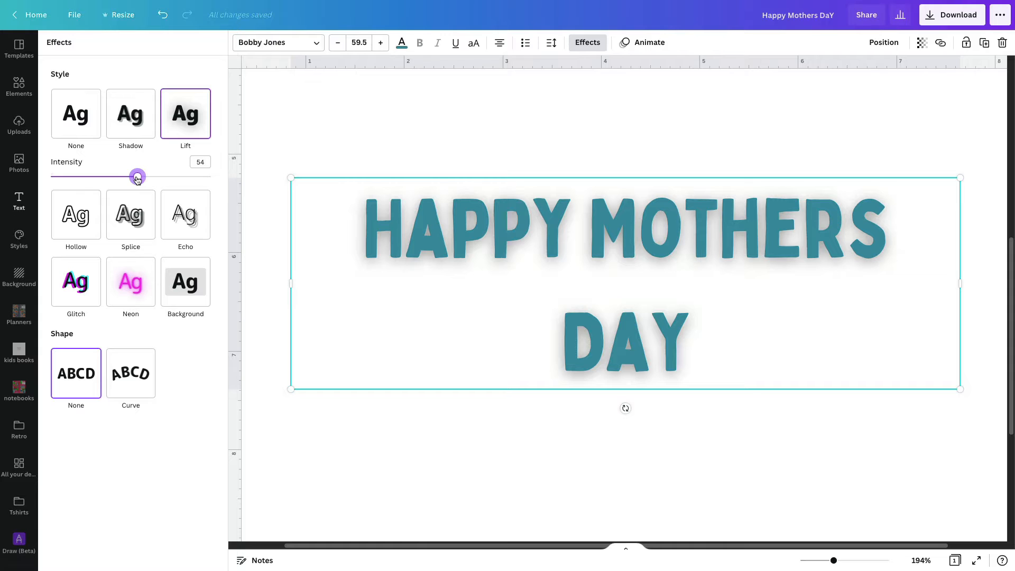
Step: Apply the Hollow effect with a thickness of 21 to the heading and color it the Retro Punch crimson
click(69, 219)
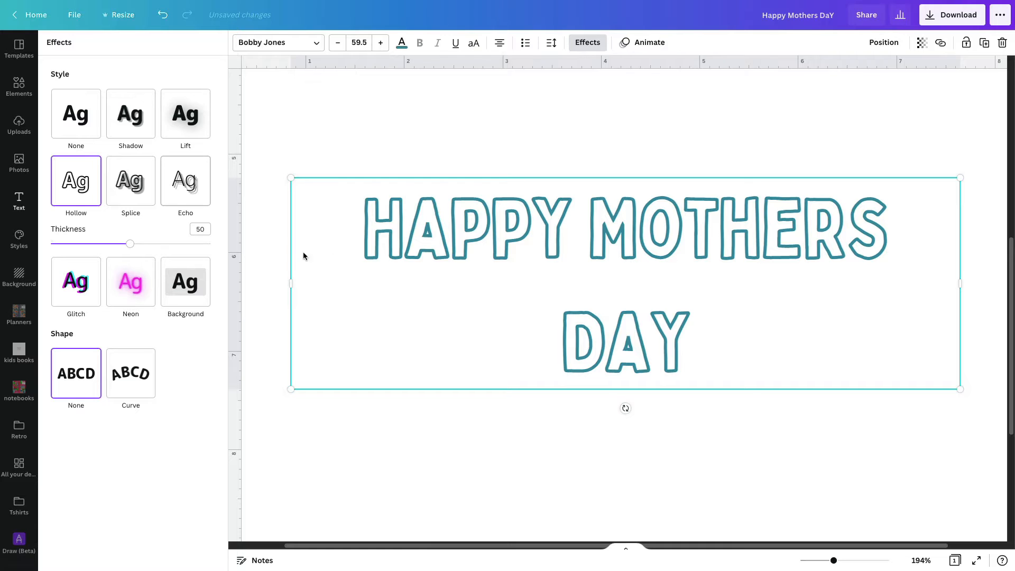
click(401, 42)
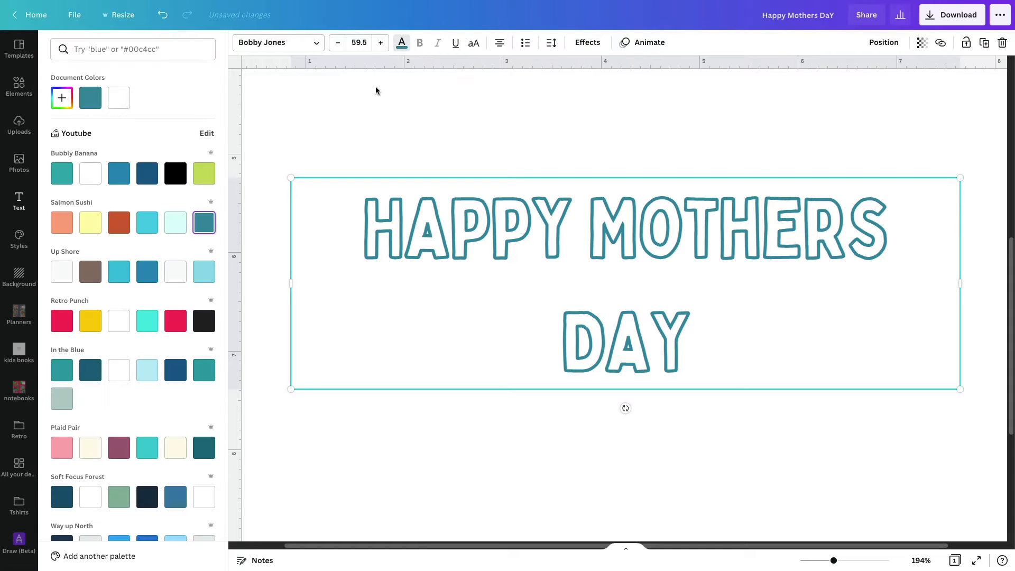
click(176, 326)
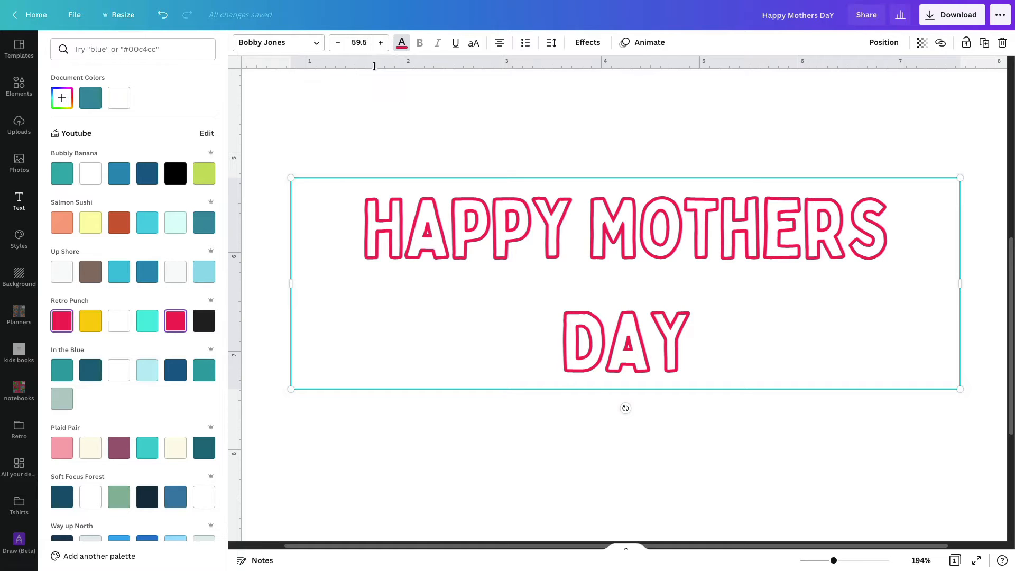
click(587, 42)
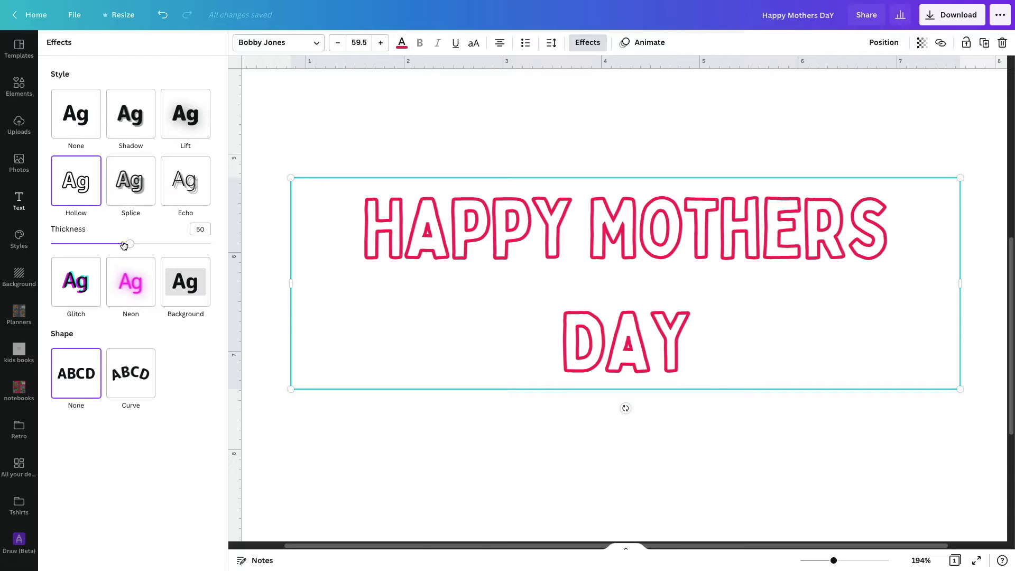
drag(130, 246, 83, 238)
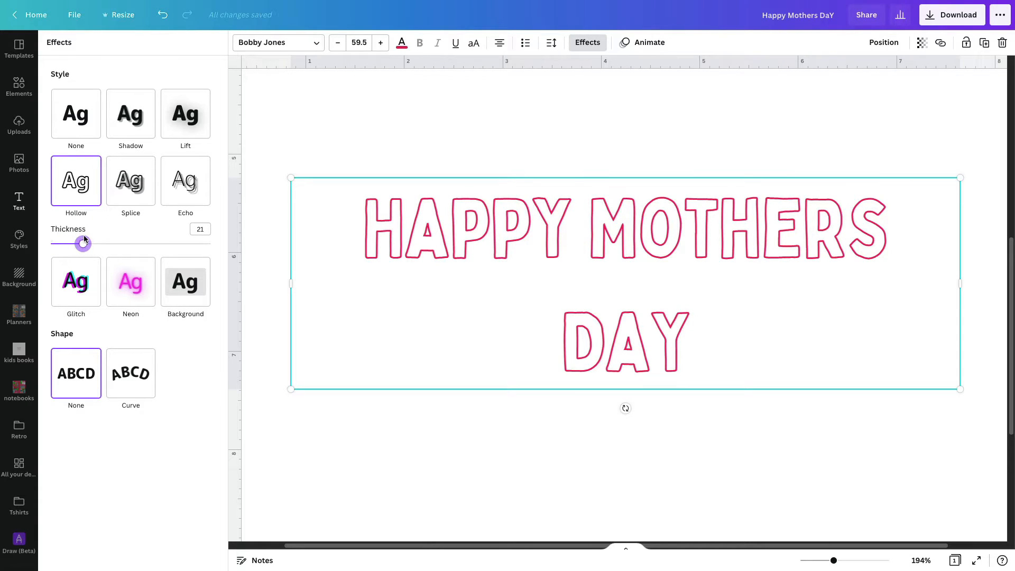
Step: Search the elements library for "animal"
click(19, 85)
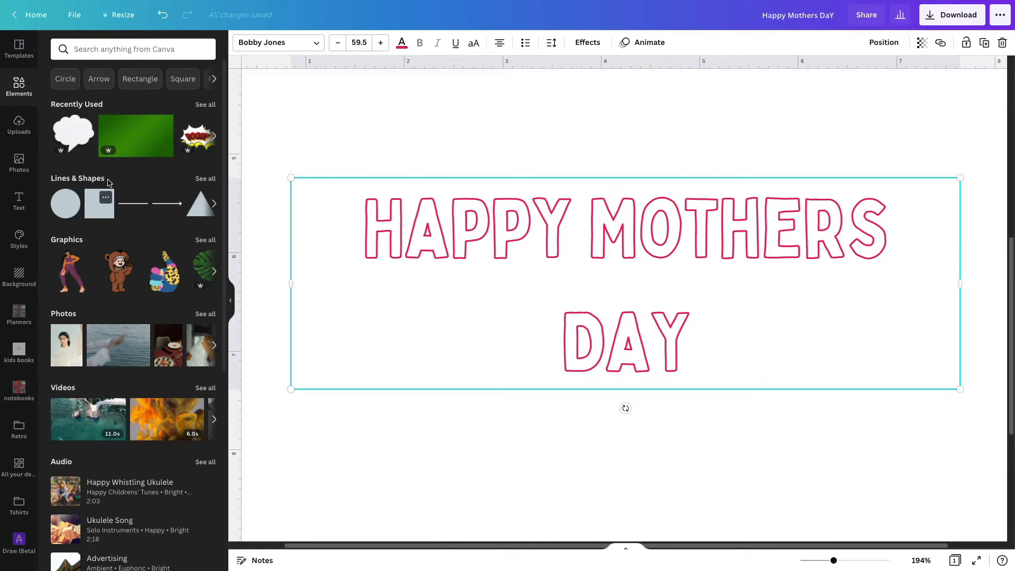
click(128, 49)
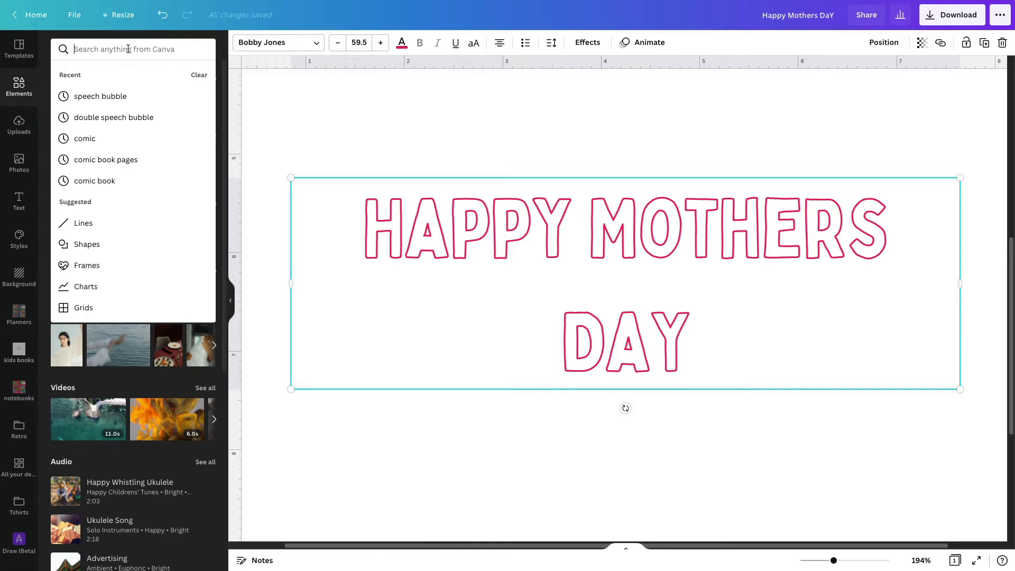
text(abuna)
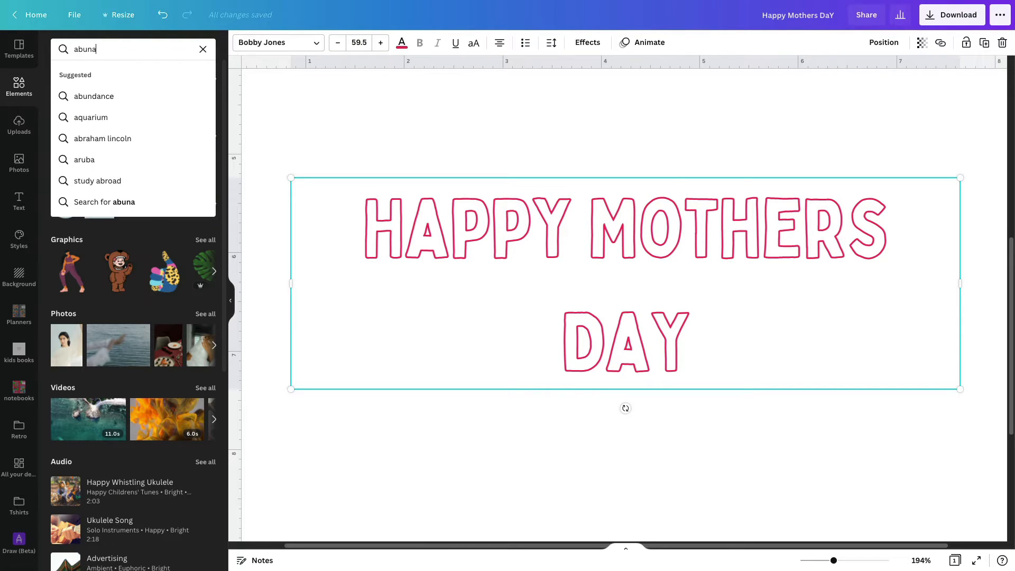
key(BackSpace)
key(BackSpace)
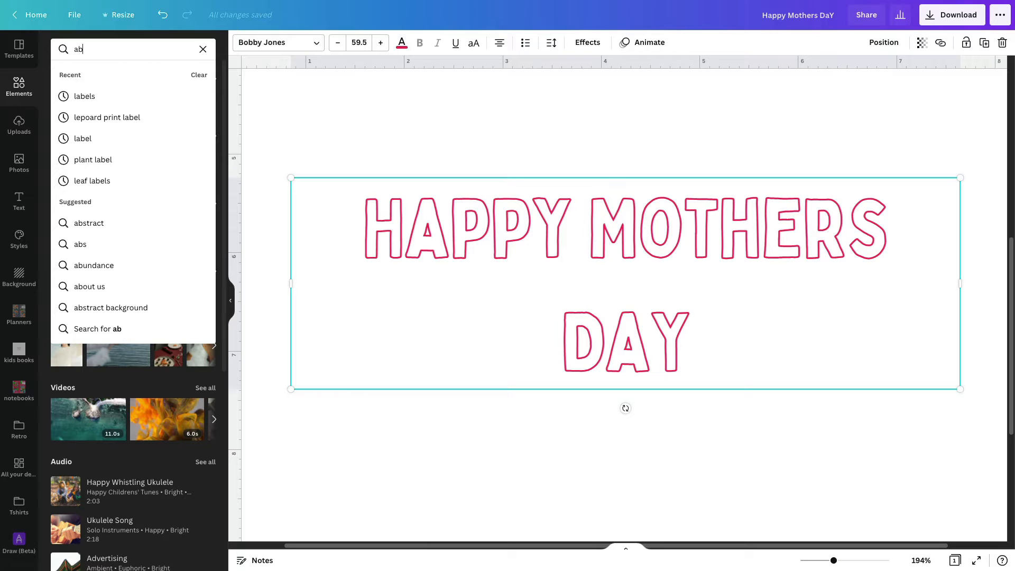
key(BackSpace)
text(nimal)
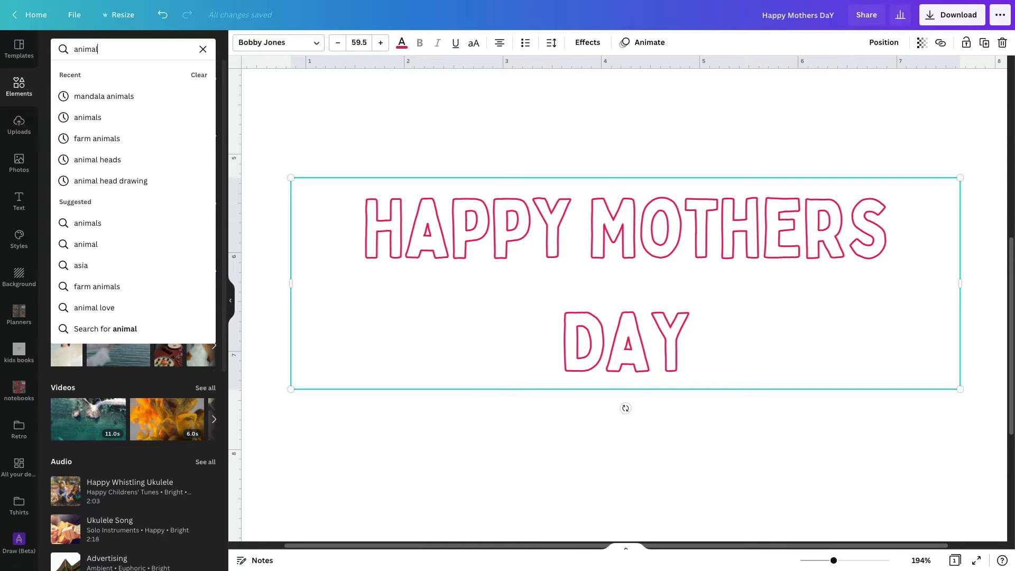
key(Return)
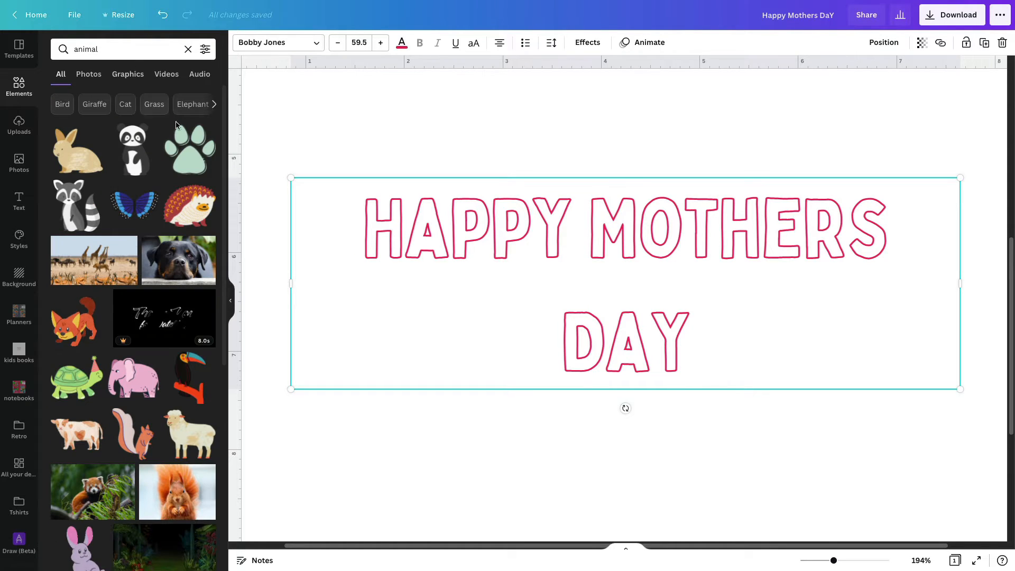
Step: Limit the animal results to graphics and add the white outlined bunny to the page
click(138, 75)
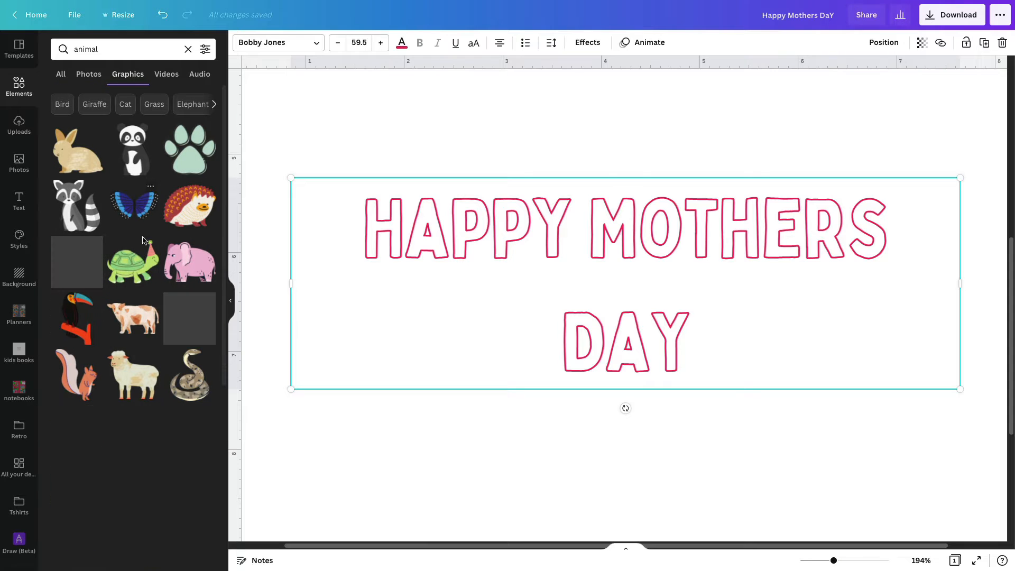
scroll(142, 241, down, 10)
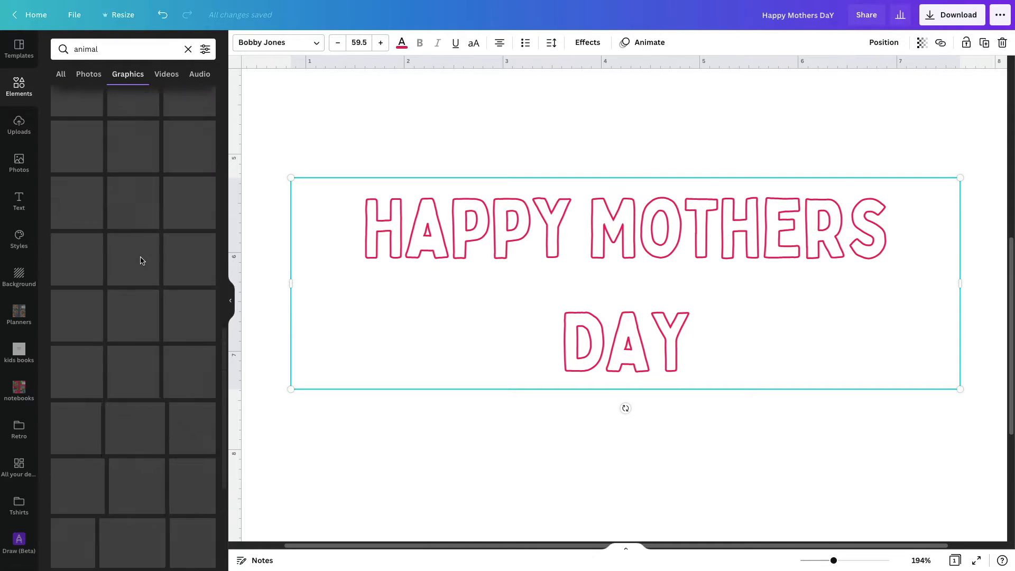
click(140, 259)
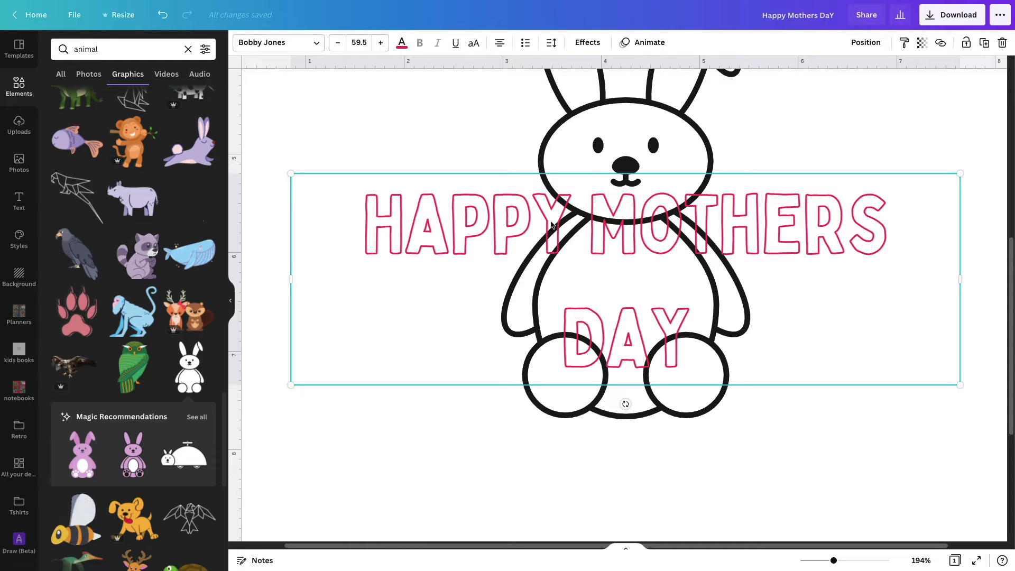
Step: Send the heading backward behind the bunny and bring it forward again
click(865, 42)
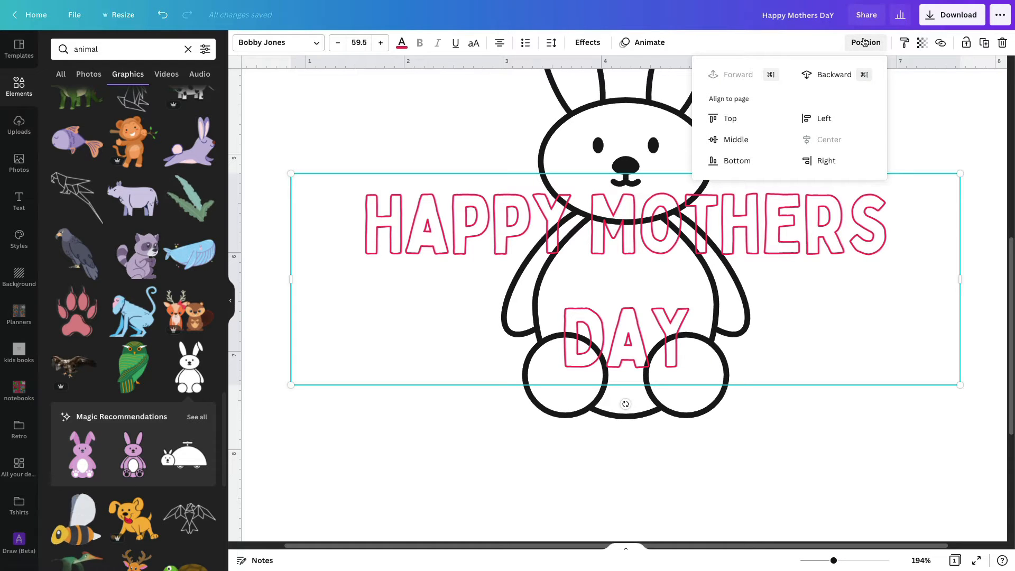
click(822, 77)
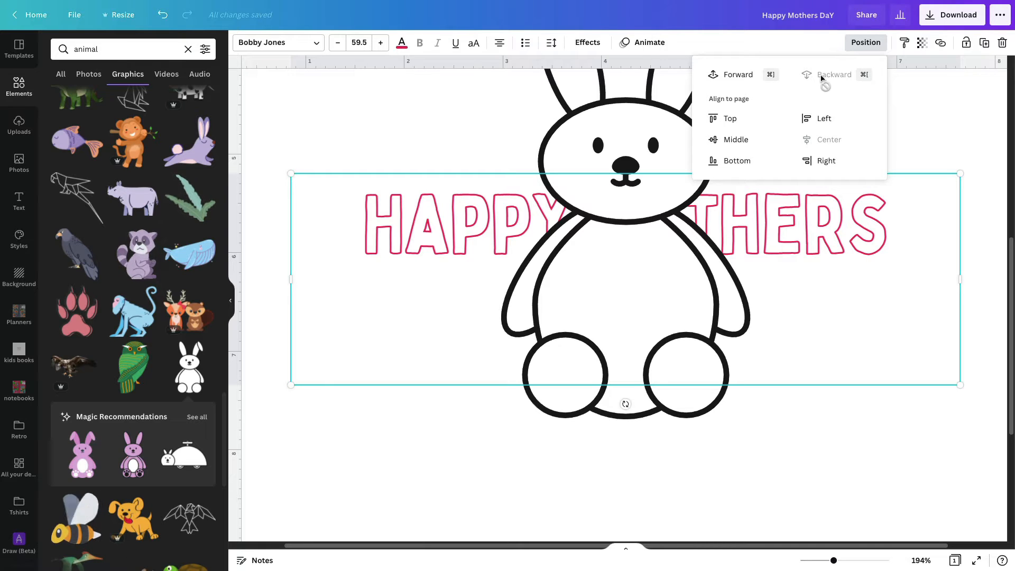
click(734, 77)
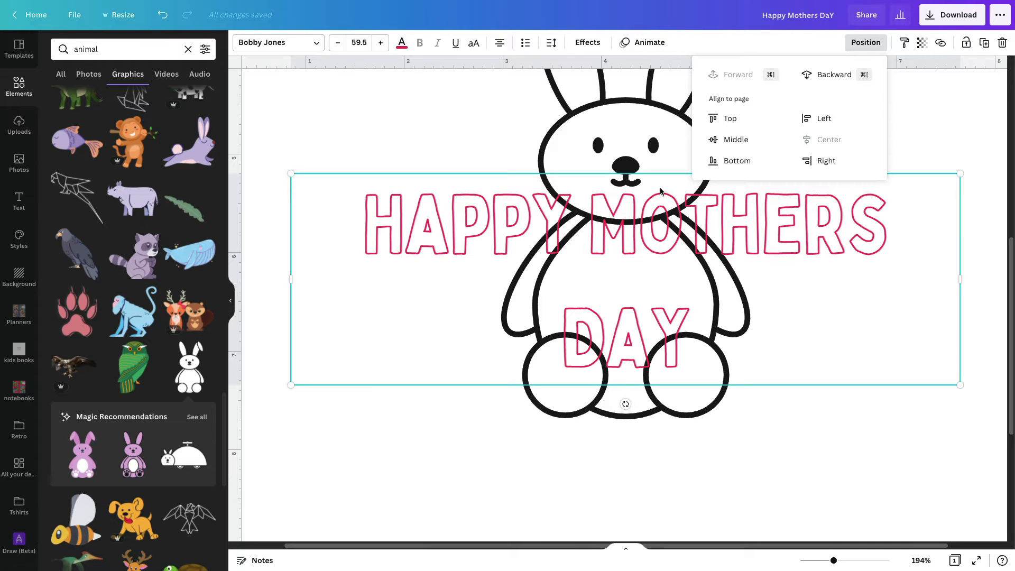
Step: Delete the bunny graphic from the page
click(591, 121)
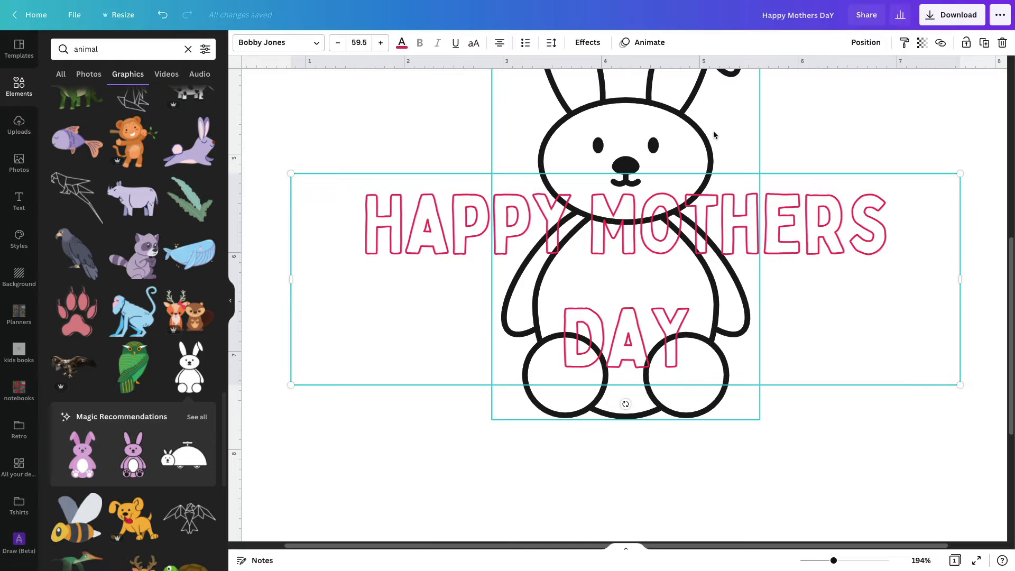
click(673, 149)
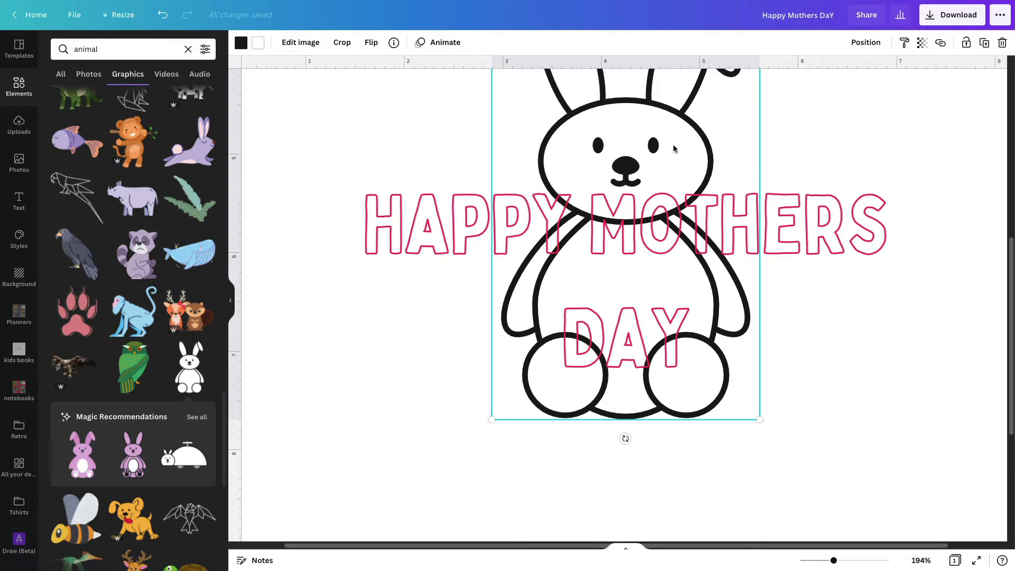
key(Delete)
Step: Duplicate the hollow heading and place the copy over the original with a slight sideways offset
click(650, 216)
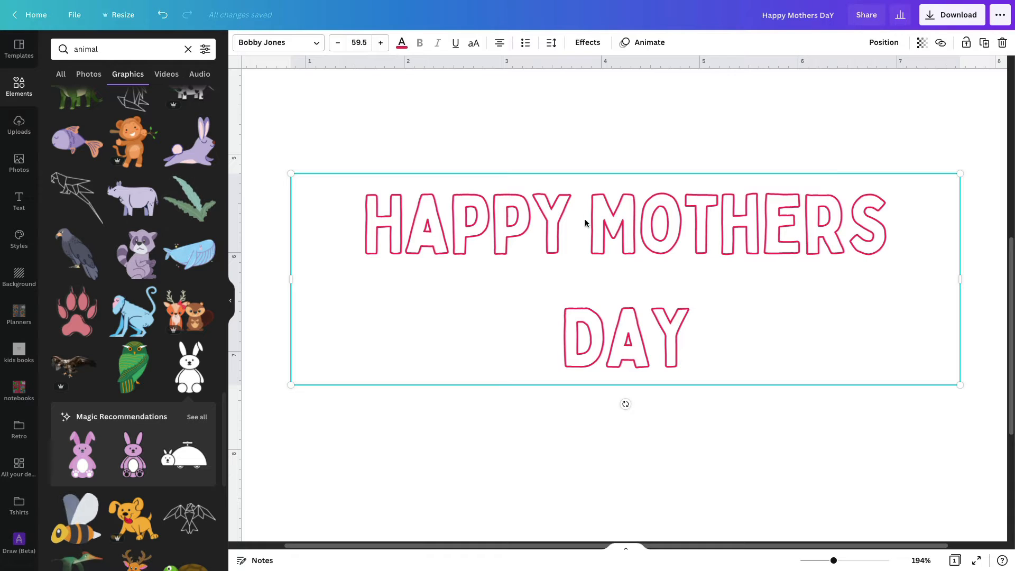
click(986, 44)
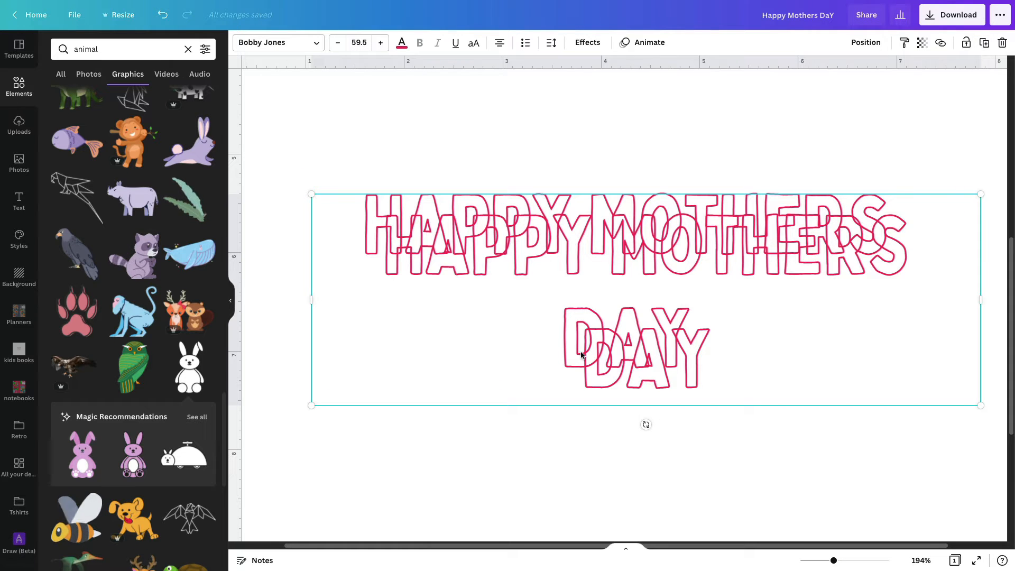
drag(605, 345, 581, 325)
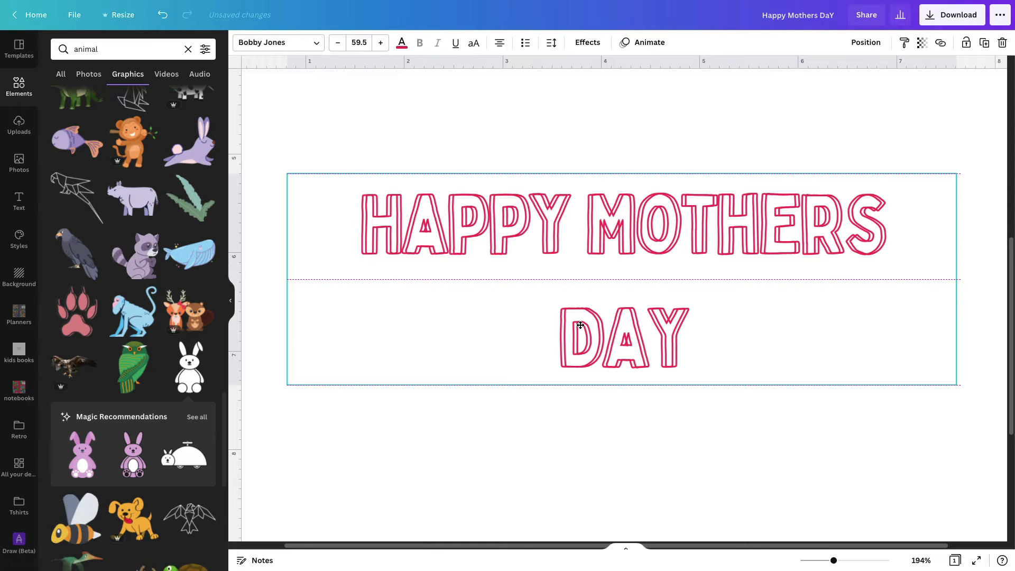
mouse_move(581, 325)
mouse_down()
mouse_move(563, 340)
mouse_move(535, 260)
mouse_move(533, 329)
mouse_move(579, 326)
mouse_up()
Step: Undo the copy's move over the original heading and color the copy the In the Blue dark blue
click(477, 329)
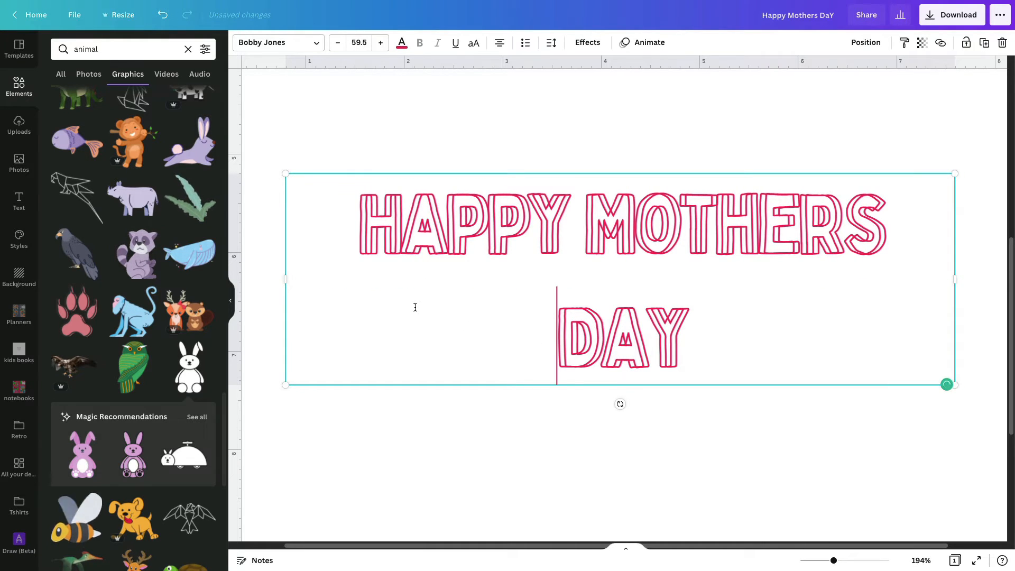
key(ctrl+z)
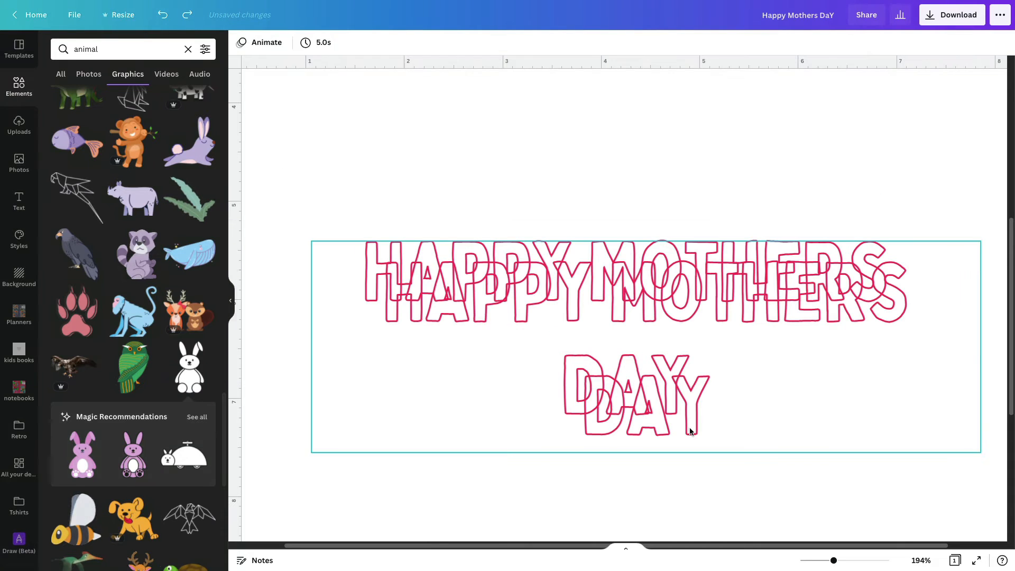
drag(690, 431, 694, 436)
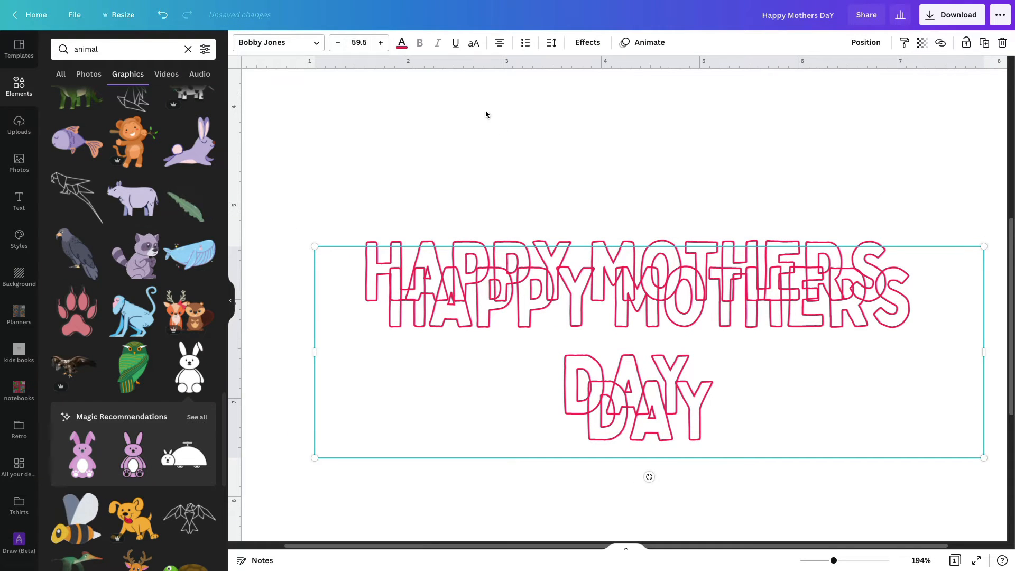
click(402, 43)
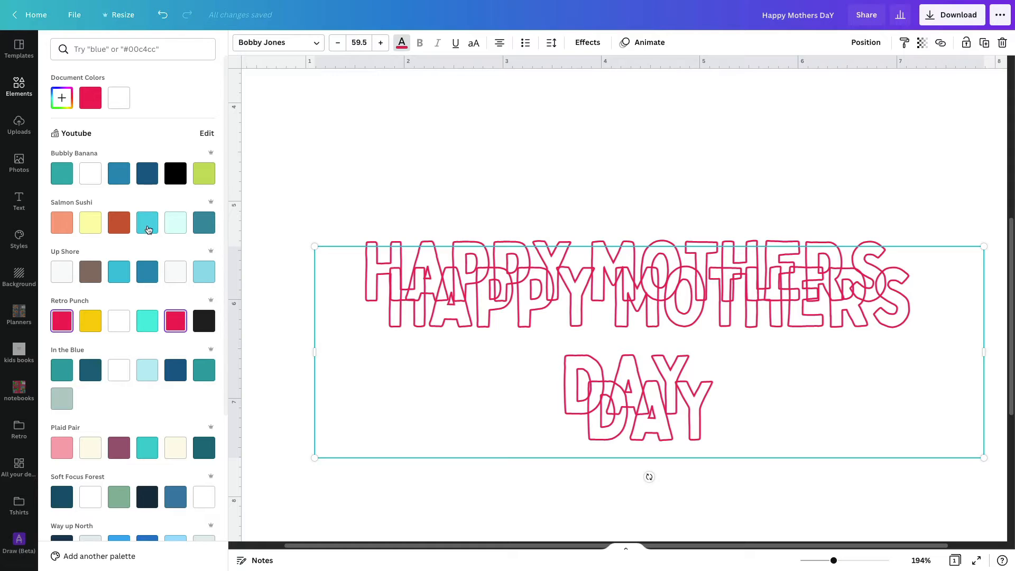
click(176, 371)
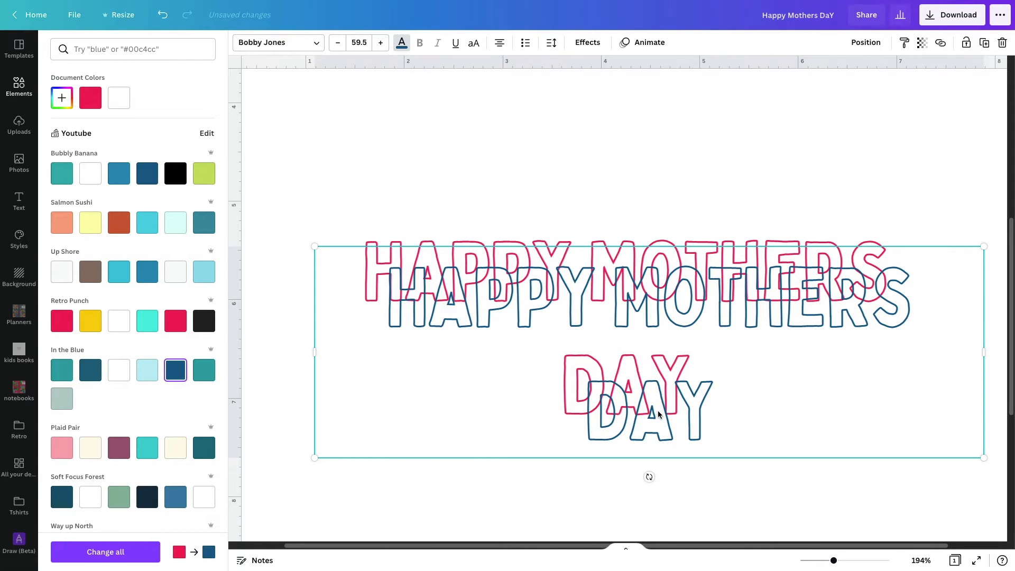
Step: Move the blue heading copy over the crimson original, trying slightly different offsets between the two outlines
drag(658, 414, 639, 386)
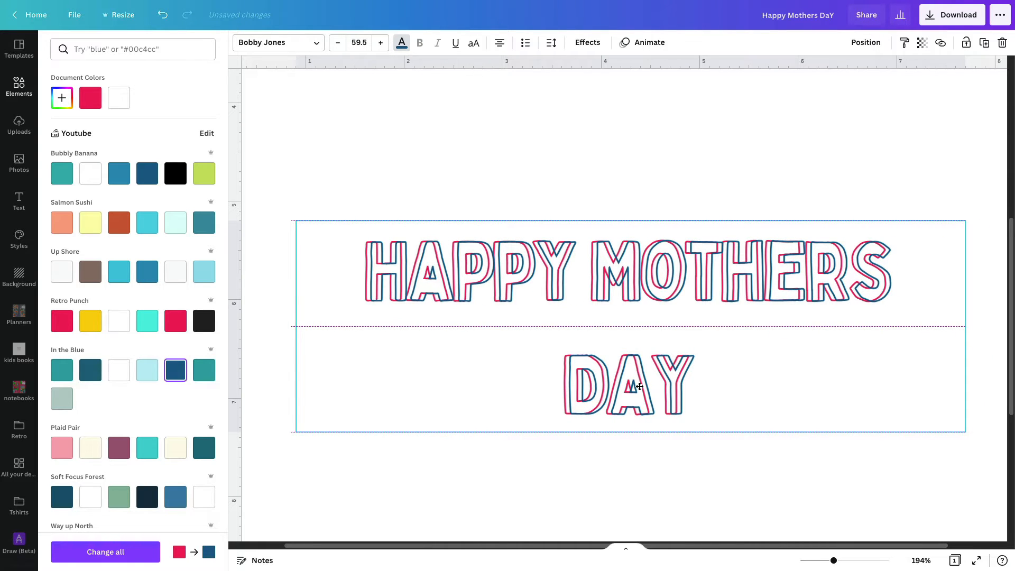
drag(640, 387, 641, 391)
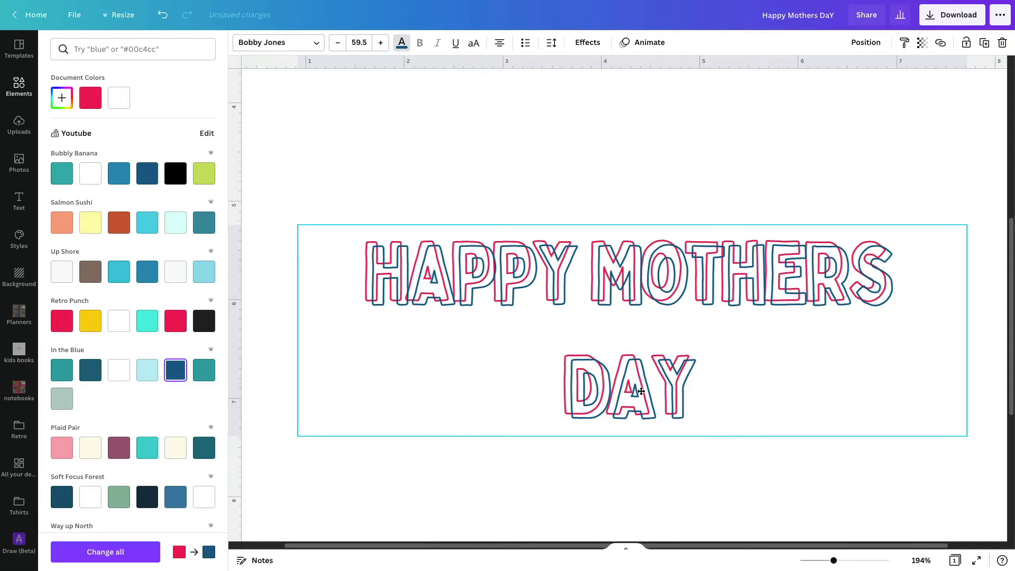
mouse_move(641, 392)
mouse_down()
mouse_move(619, 384)
mouse_move(630, 384)
mouse_up()
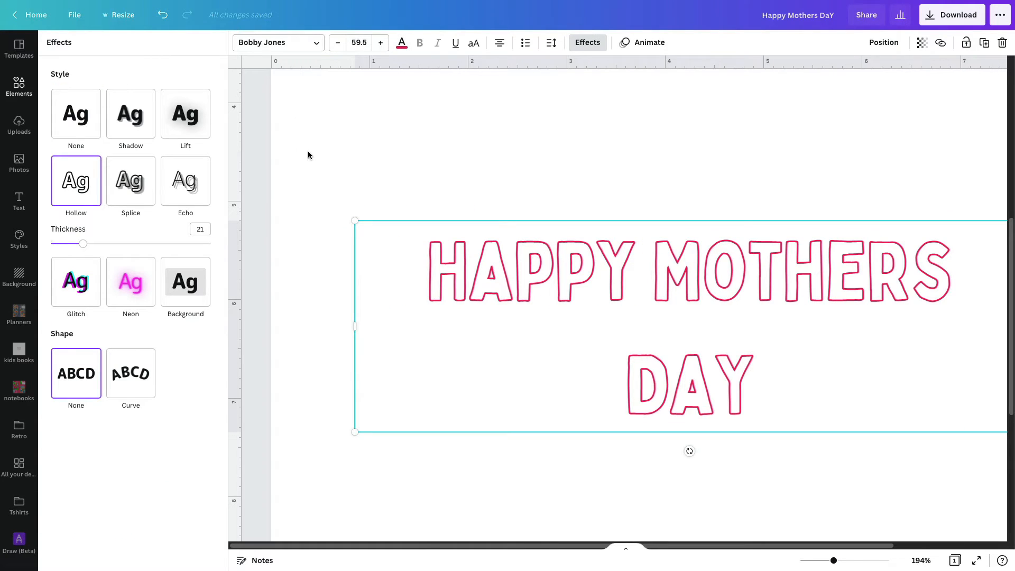
Step: Replace the heading's Hollow effect with the Splice effect
click(128, 181)
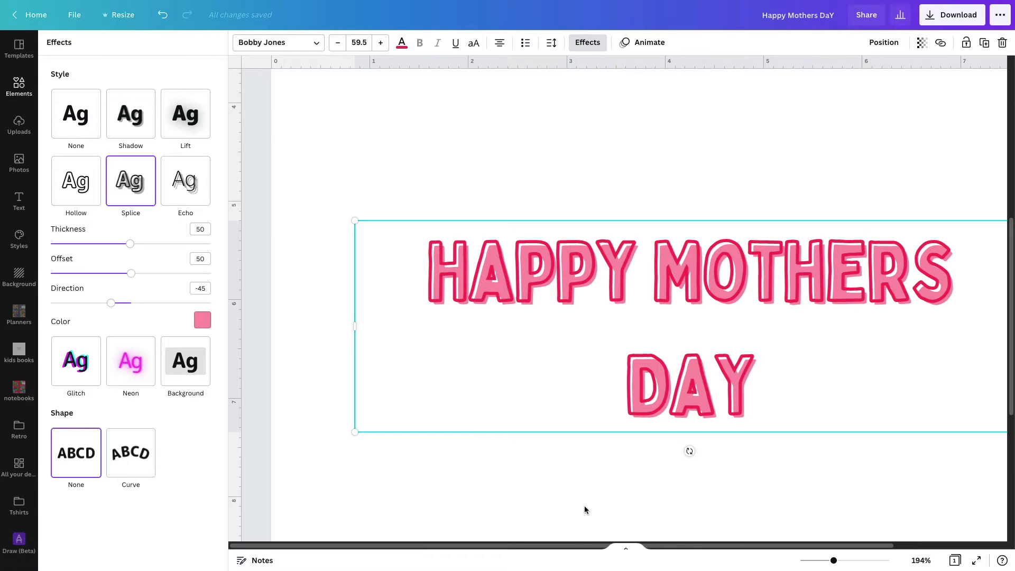
drag(574, 545, 634, 551)
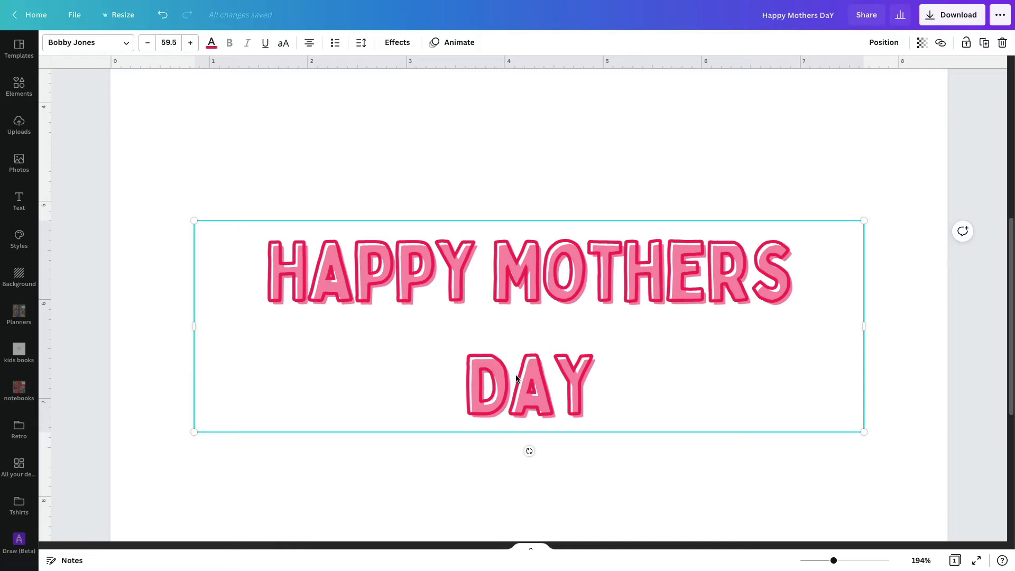
Step: Set the color of the heading's Splice effect to white
click(396, 42)
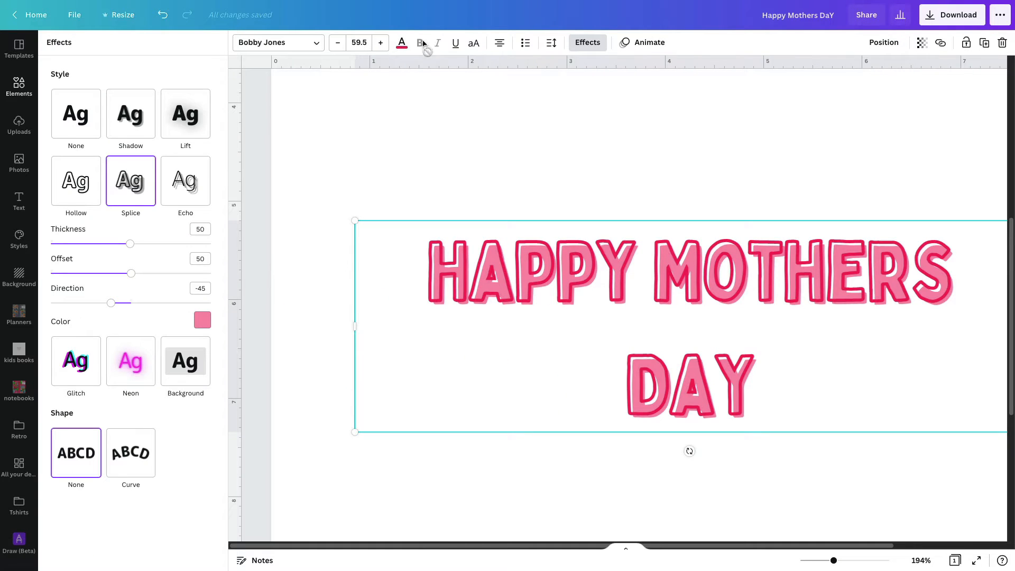
click(201, 322)
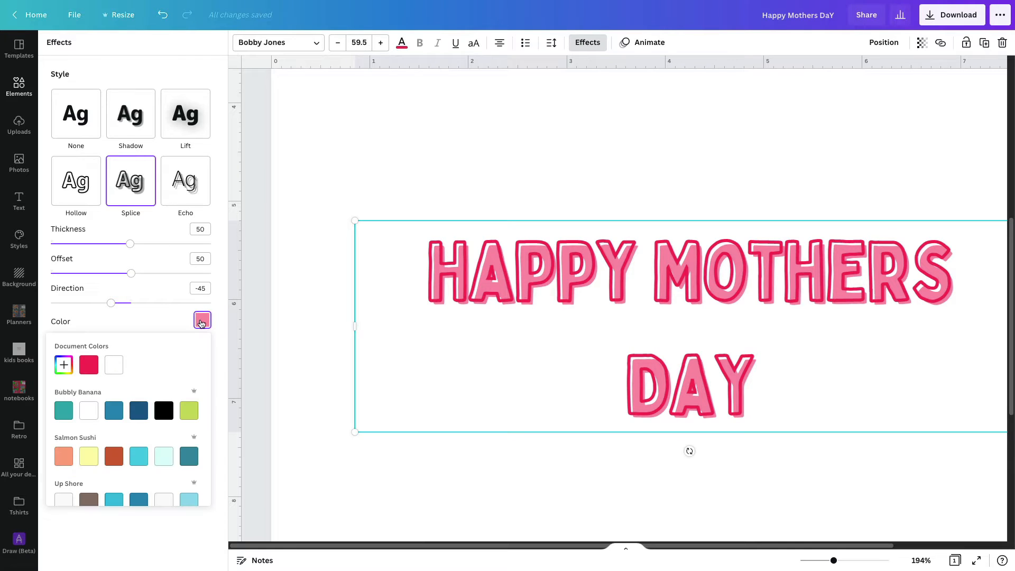
click(112, 368)
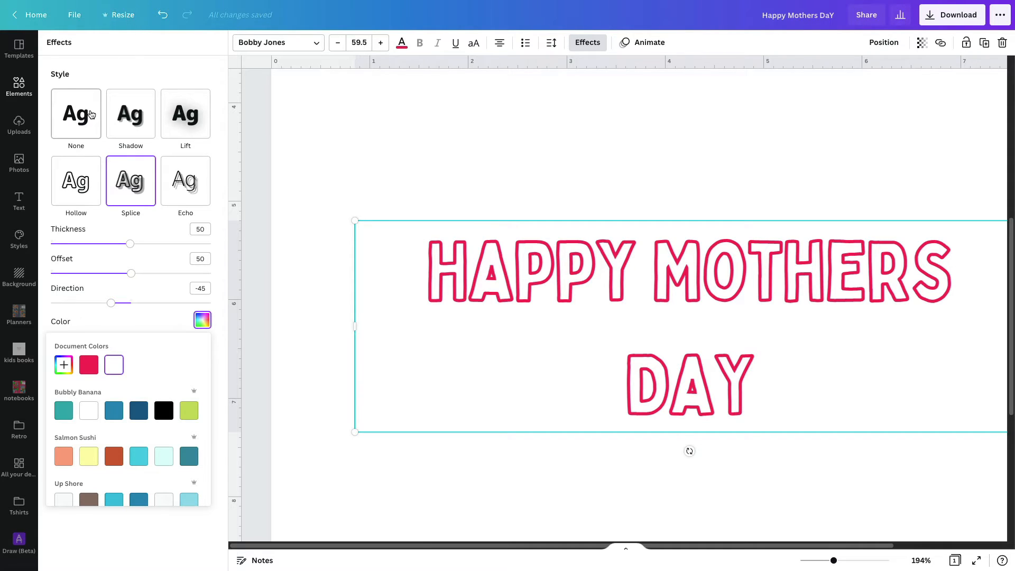
Step: Add the recently used bunny line graphic to the page behind the heading
click(19, 87)
click(74, 136)
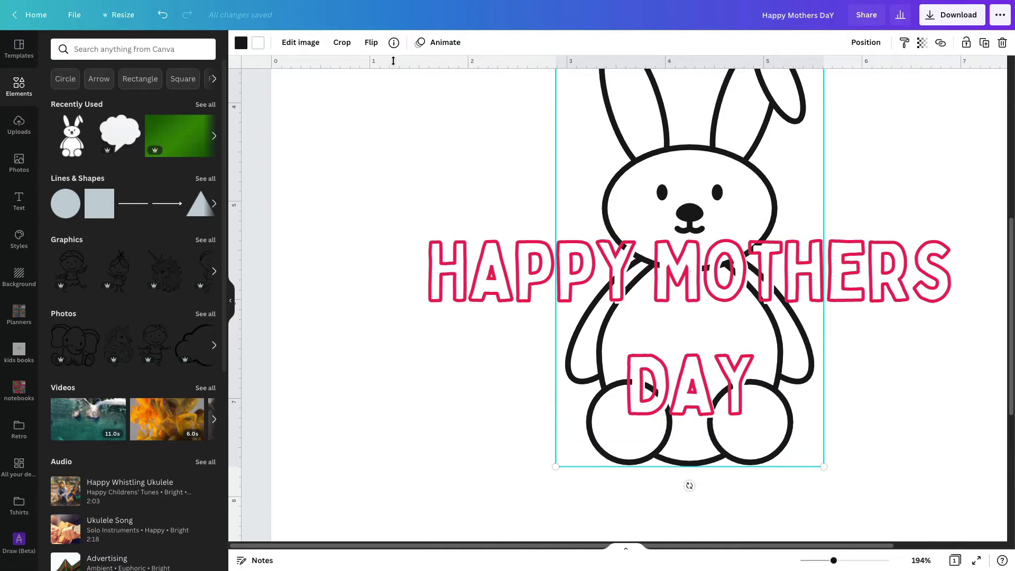
Step: Set the heading's Splice effect to thickness 23, offset 17 and direction -145
click(595, 332)
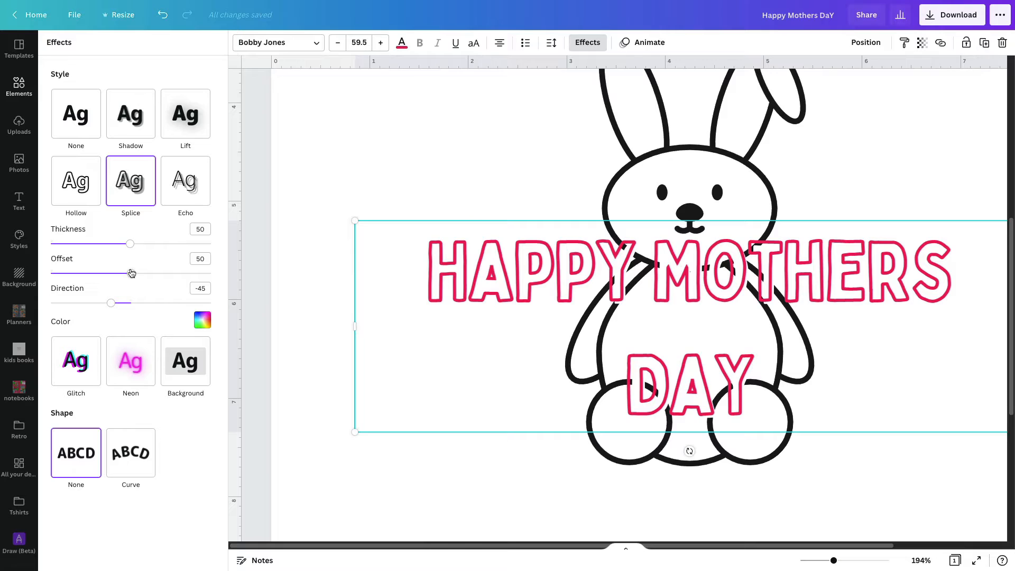
drag(132, 273, 78, 271)
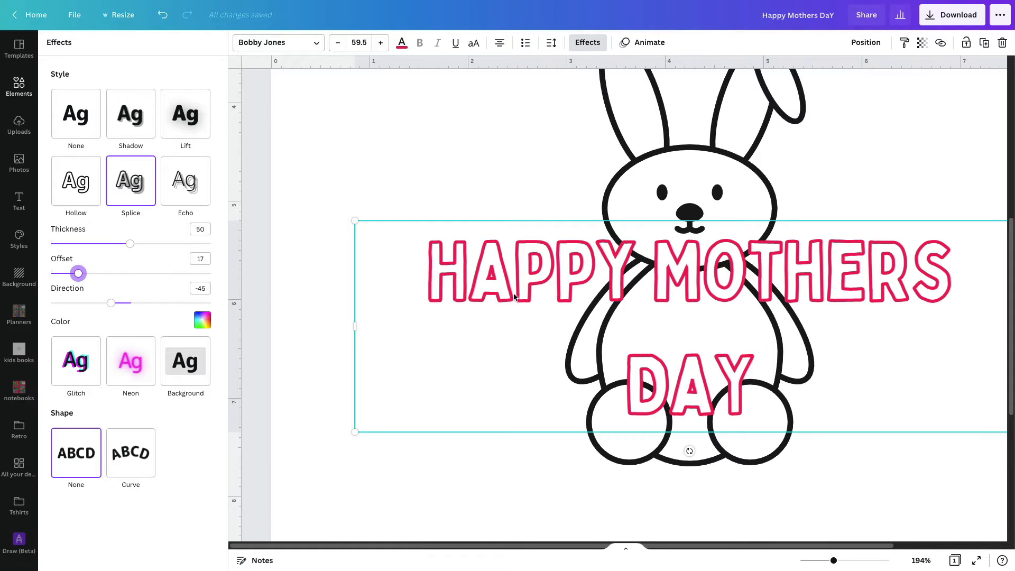
drag(130, 244, 87, 244)
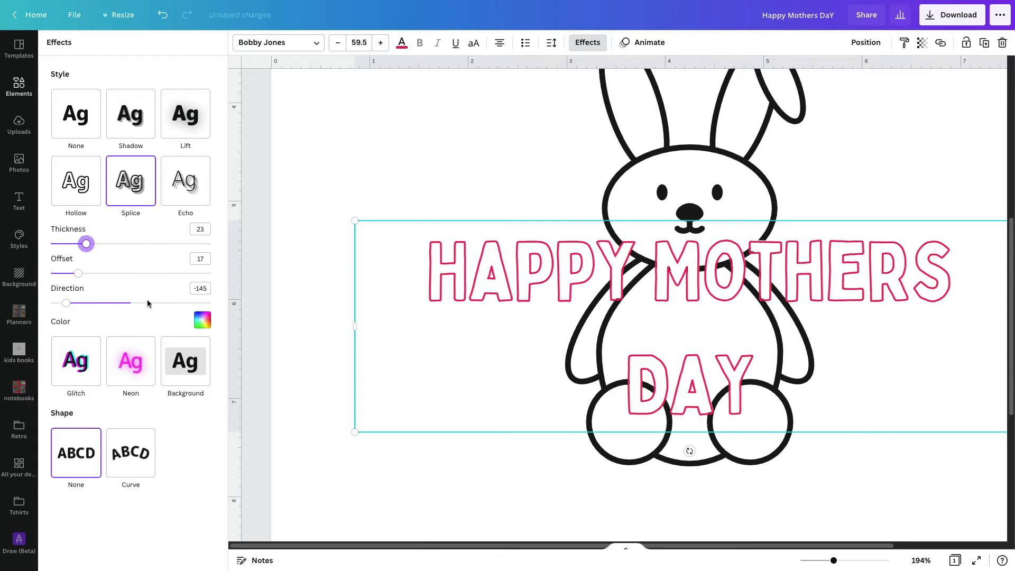
scroll(344, 376, down, 2)
scroll(344, 377, up, 4)
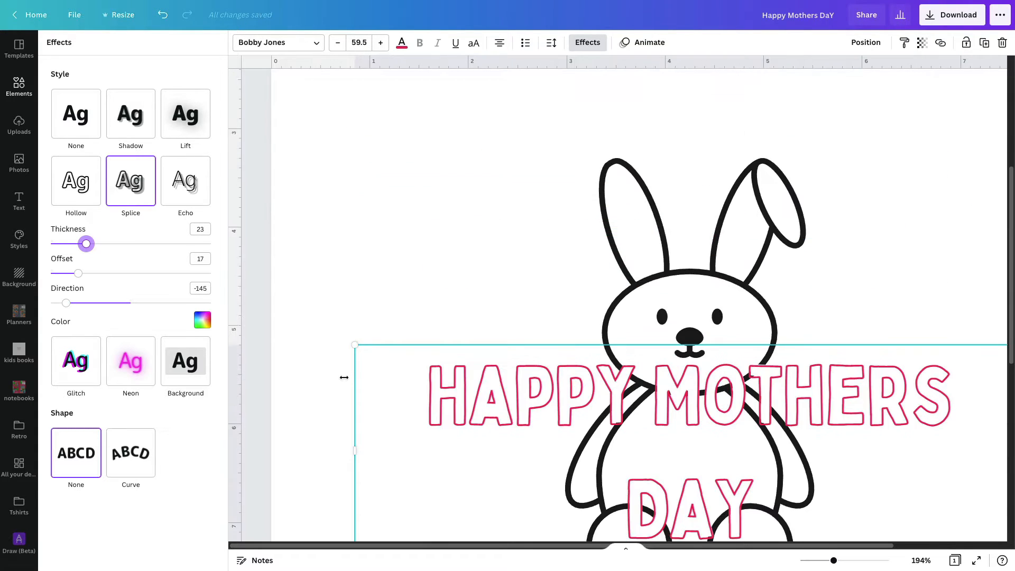
scroll(344, 376, down, 3)
scroll(343, 372, up, 3)
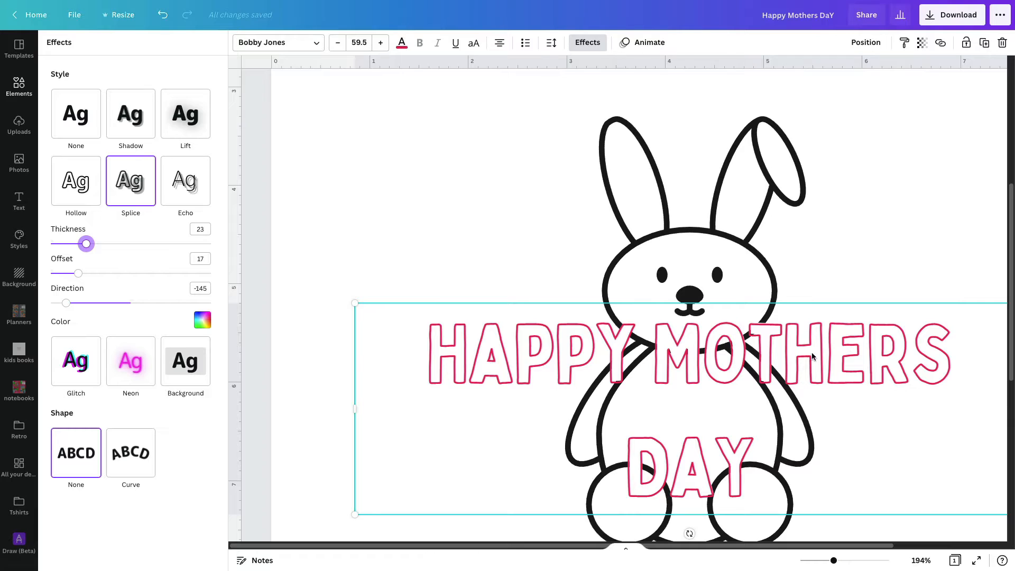
scroll(698, 358, down, 2)
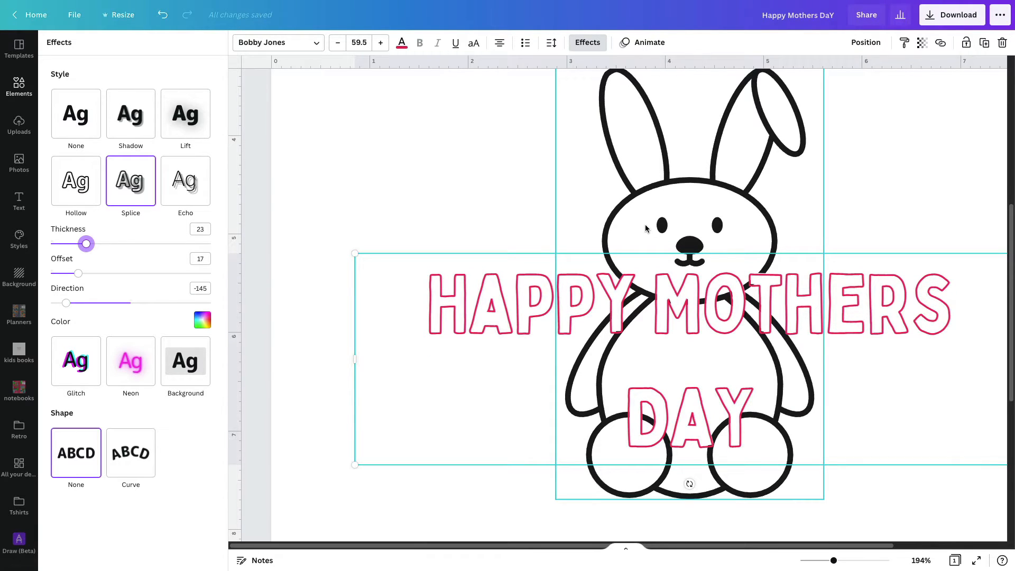
Step: Color the heading's outline black from the Bubbly Banana palette
click(402, 42)
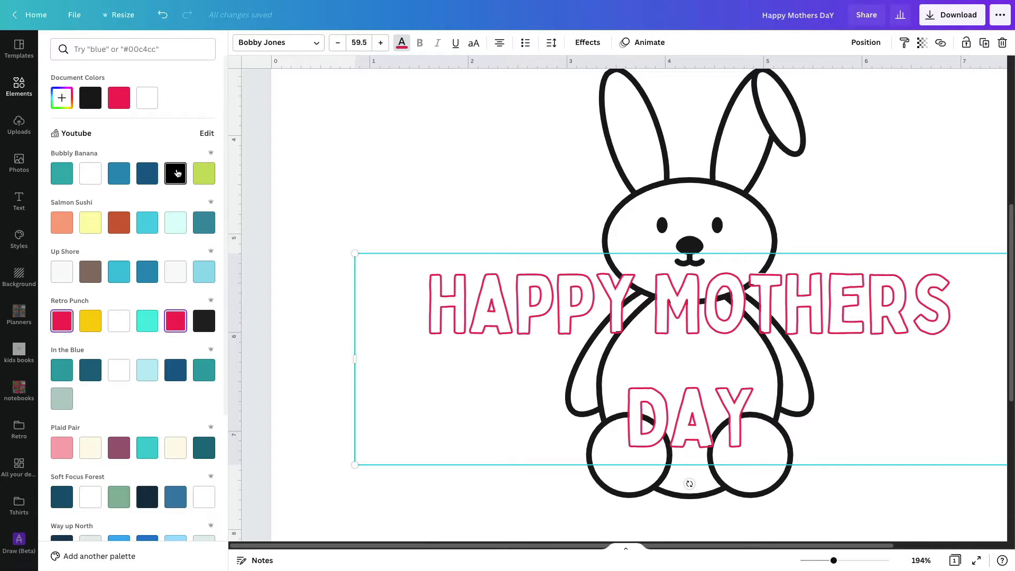
click(177, 174)
click(410, 167)
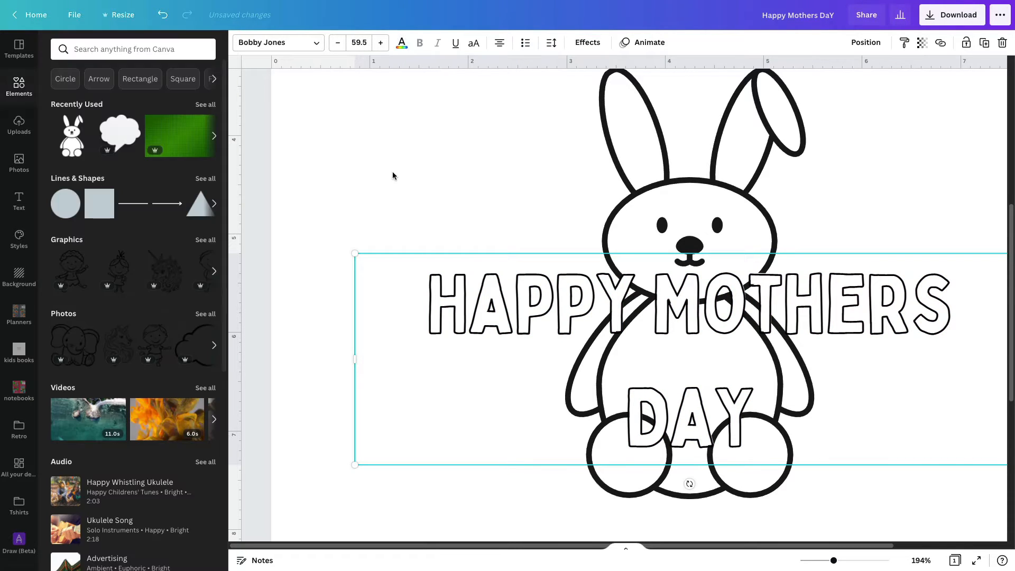
Step: Examine how the black-outlined, white-filled heading looks over the bunny drawing
scroll(666, 408, down, 1)
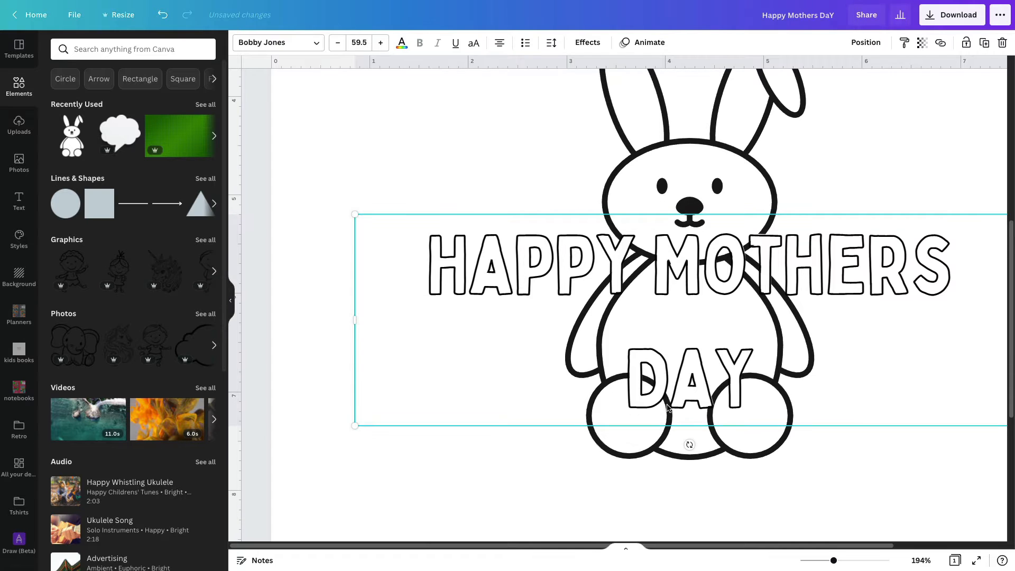
scroll(668, 407, up, 4)
scroll(669, 402, down, 1)
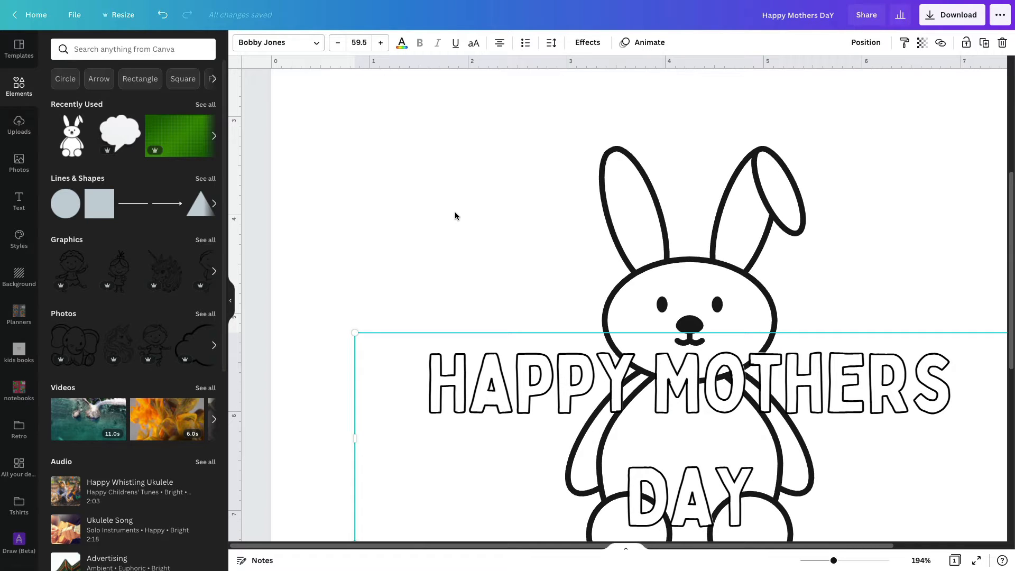
scroll(459, 223, up, 1)
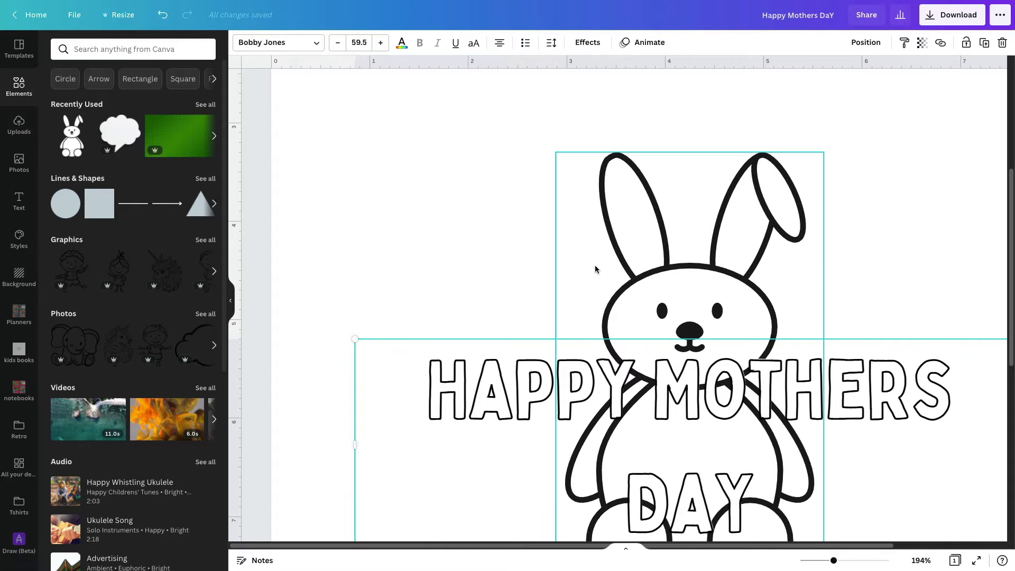
scroll(597, 268, down, 3)
scroll(597, 268, down, 1)
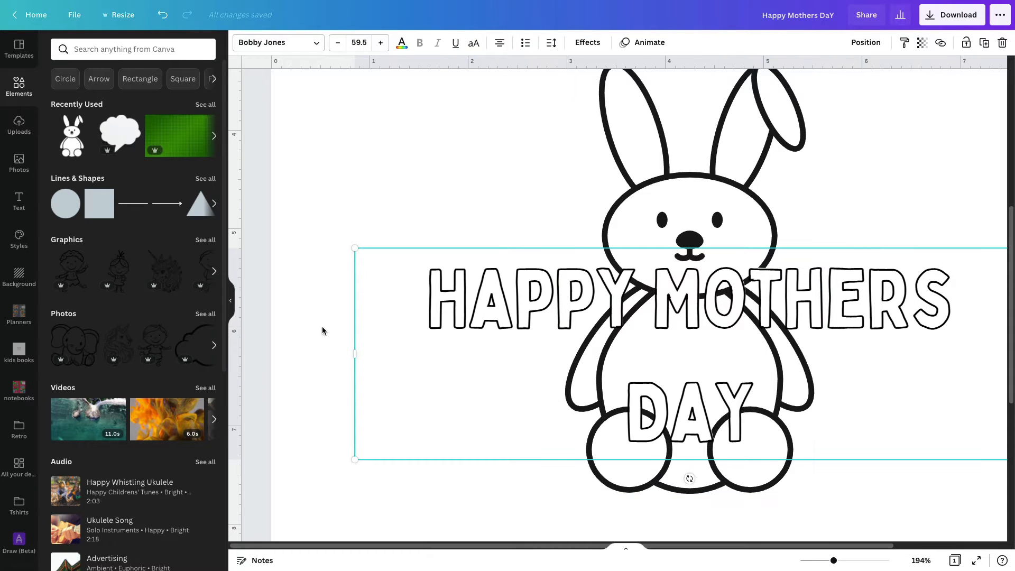
scroll(413, 207, up, 3)
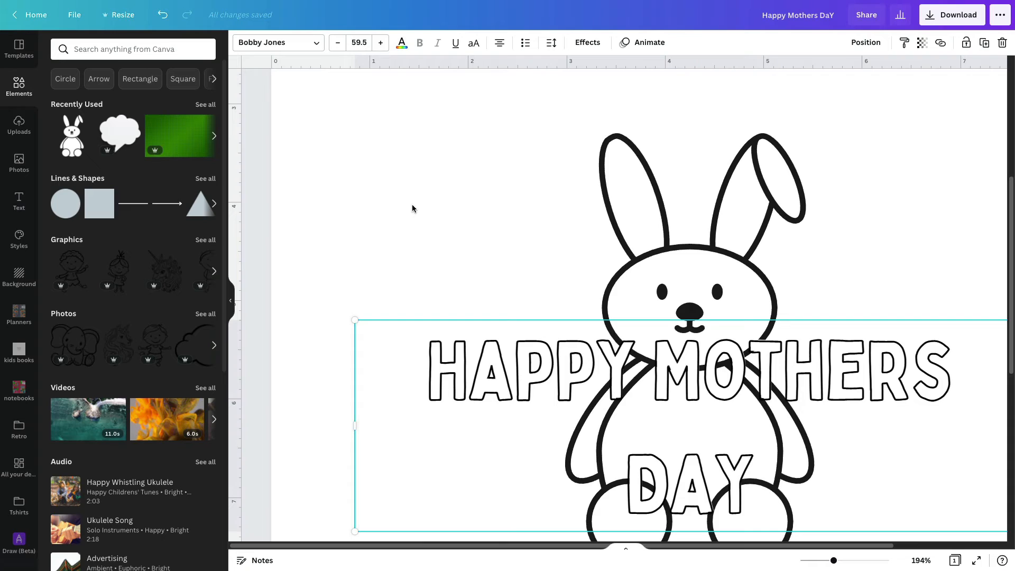
scroll(412, 208, up, 3)
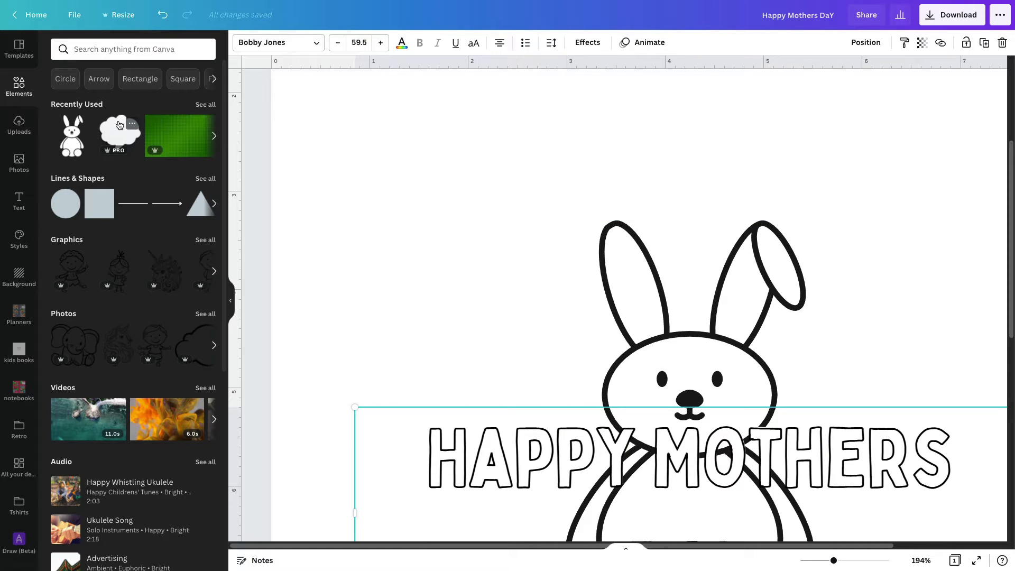
Step: Try the cloud speech bubble and delete it, and place the recently used double oval speech bubble above the bunny's ears
click(134, 135)
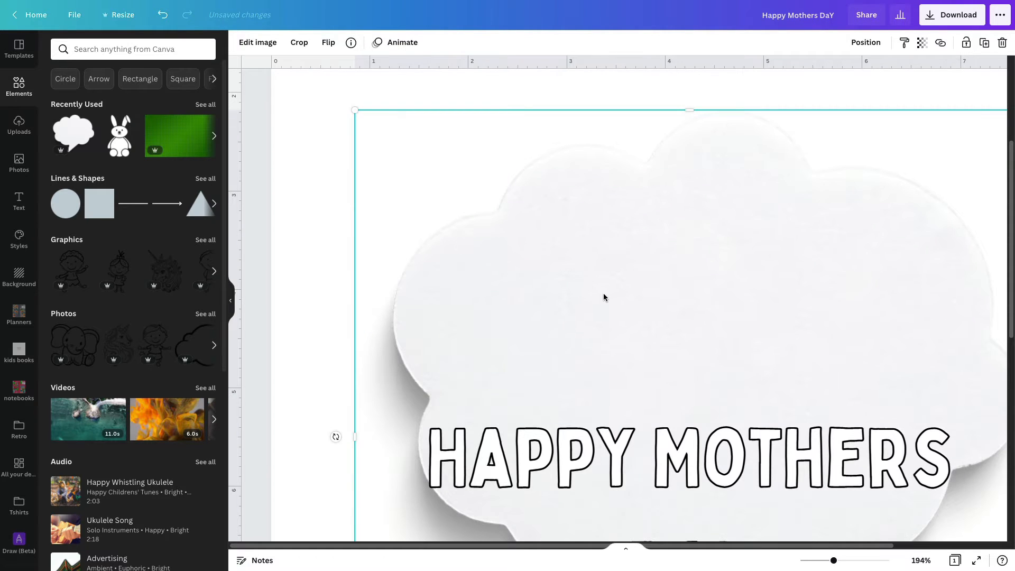
key(Delete)
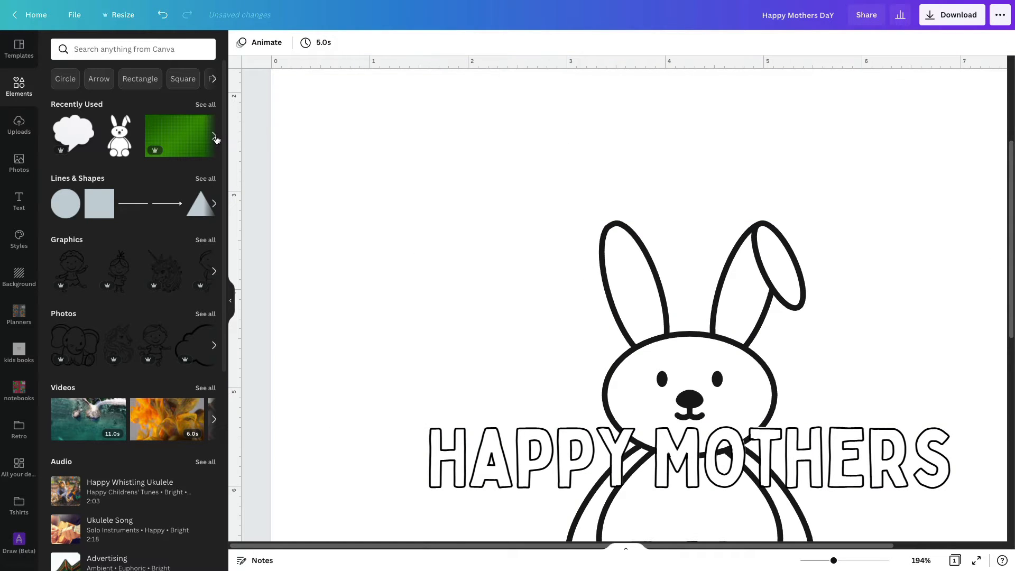
click(215, 137)
click(215, 137)
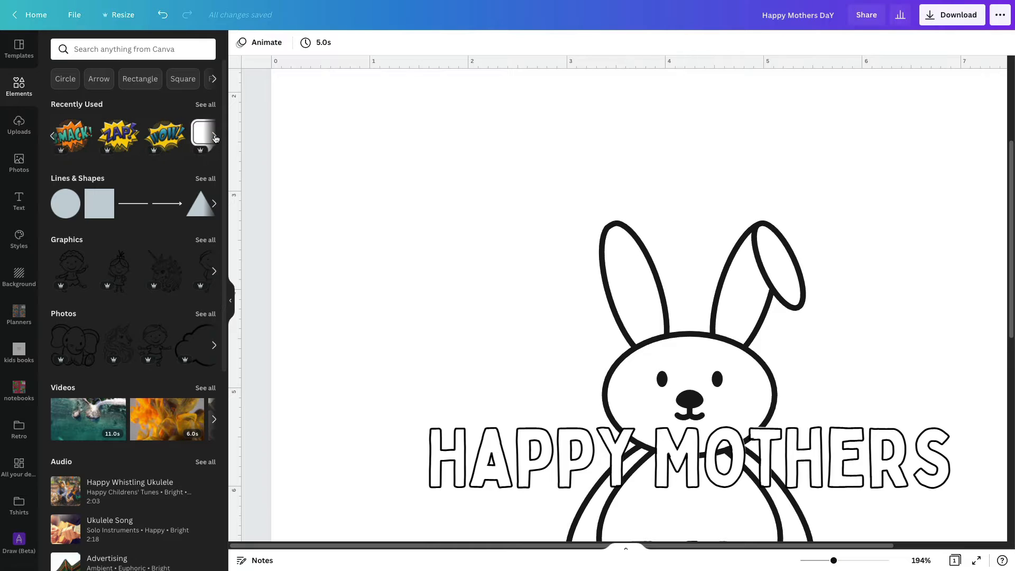
click(215, 137)
click(215, 137)
click(215, 137)
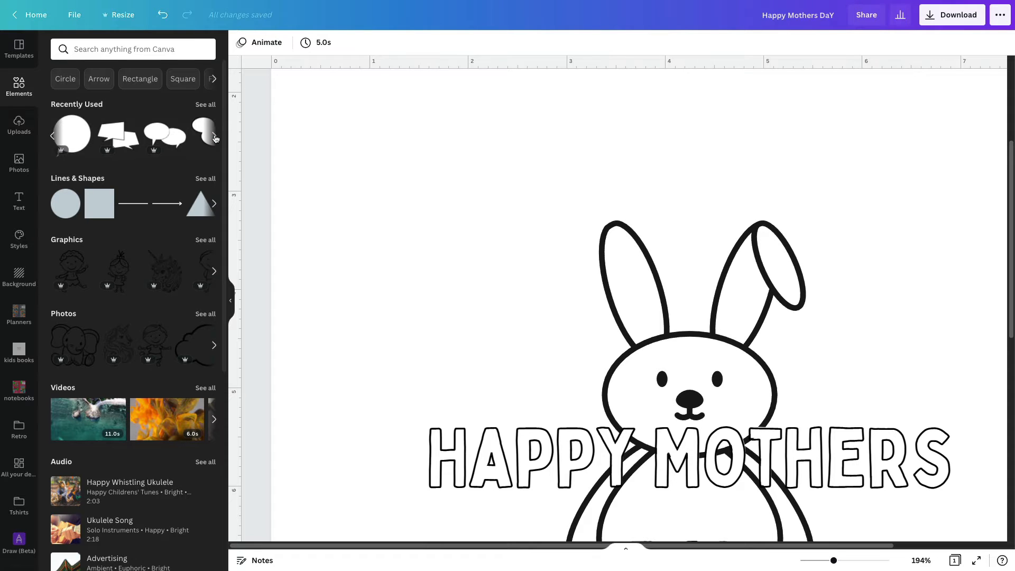
click(170, 141)
drag(659, 388, 753, 109)
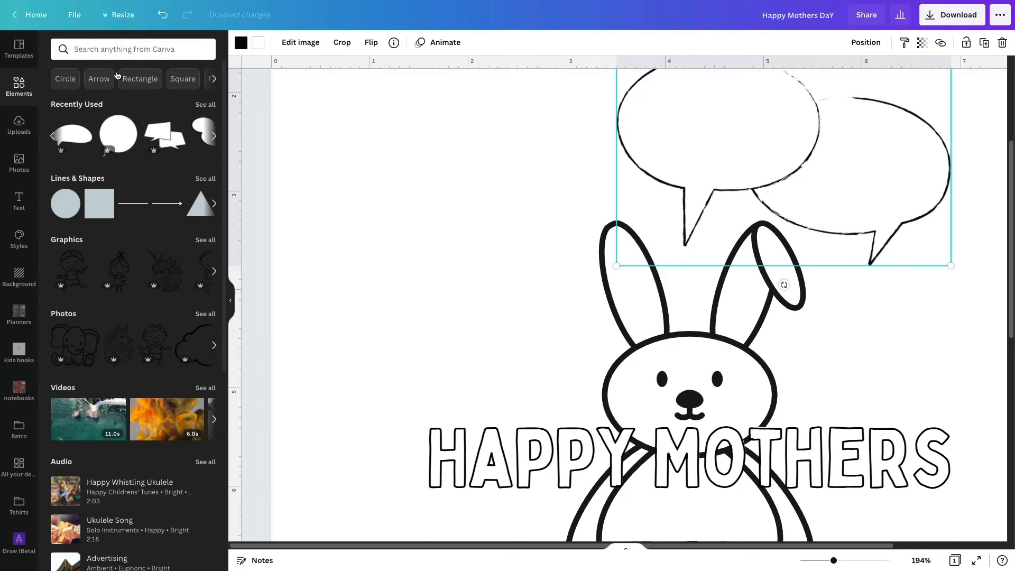
Step: Search the elements for flowers and place the black line-art flower stem beside the bunny
click(130, 53)
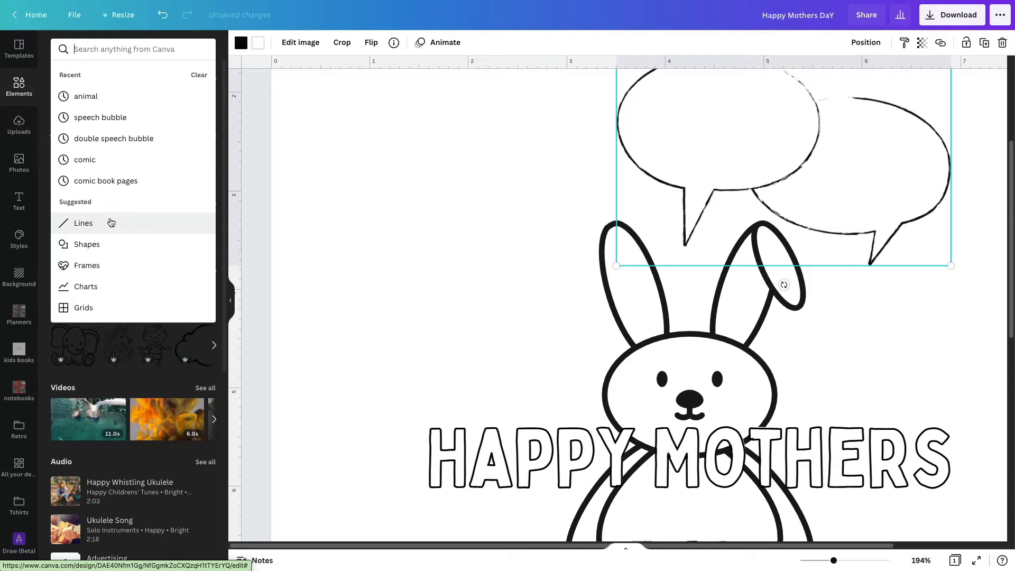
text(flo)
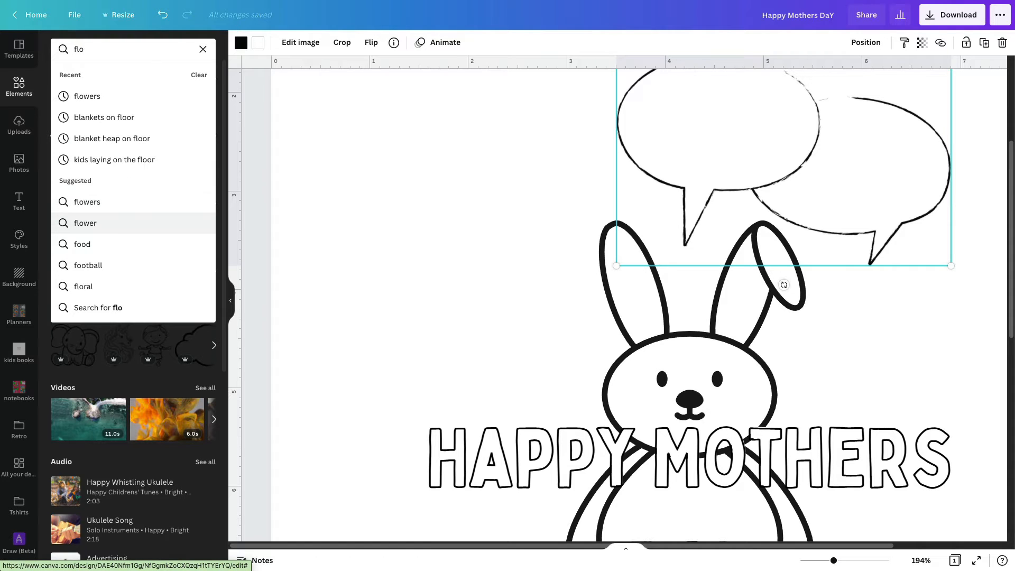
click(90, 97)
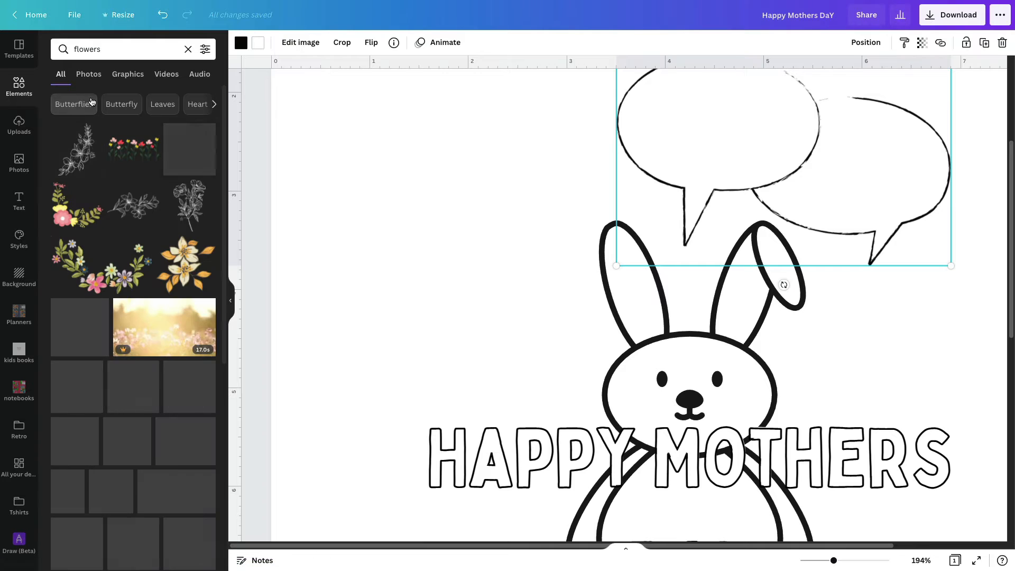
click(190, 150)
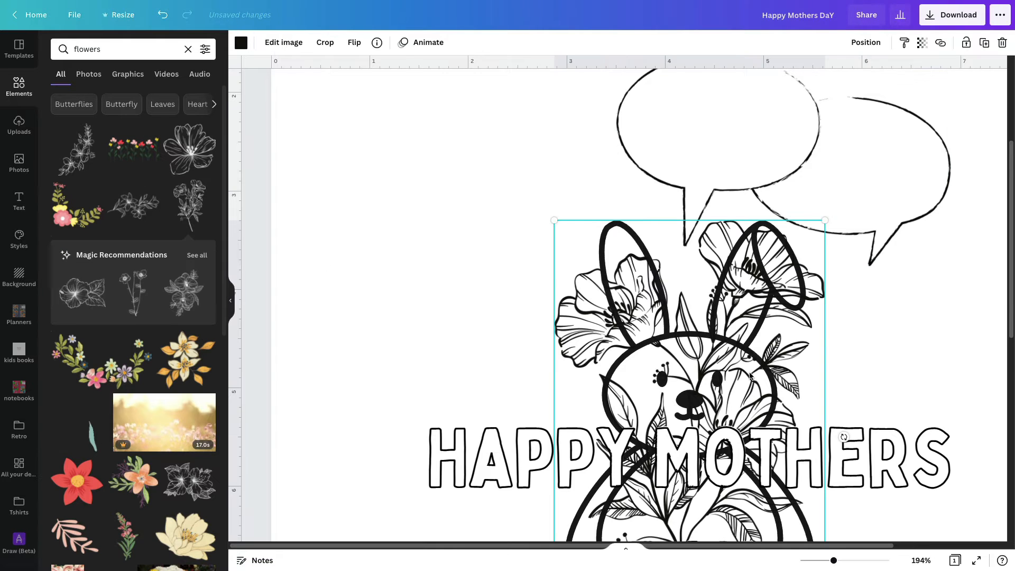
drag(750, 376, 541, 270)
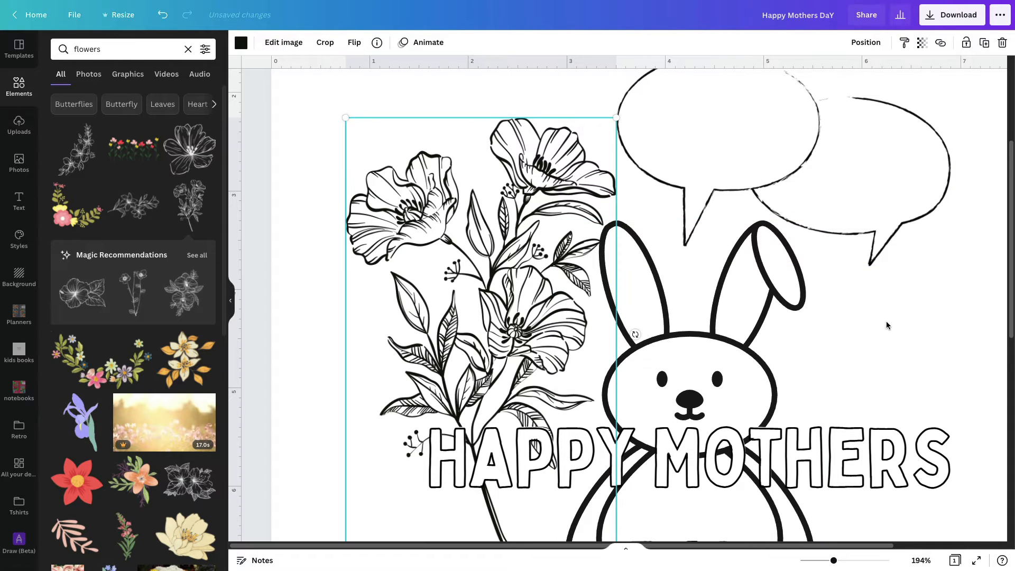
Step: Delete the line-art flower stem and the double speech bubble from the page
scroll(886, 321, down, 3)
scroll(890, 319, up, 6)
scroll(890, 318, down, 3)
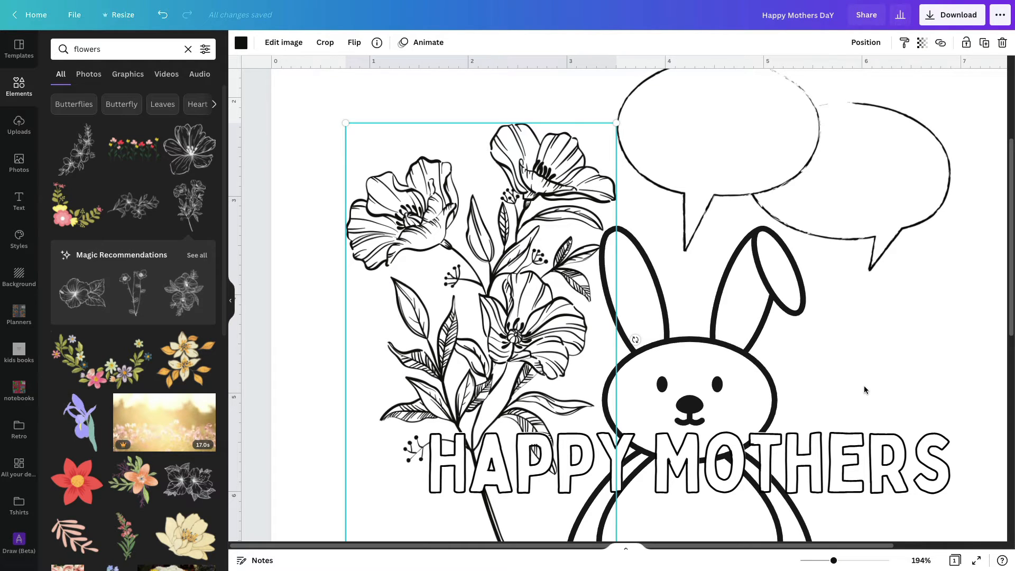
scroll(864, 386, up, 1)
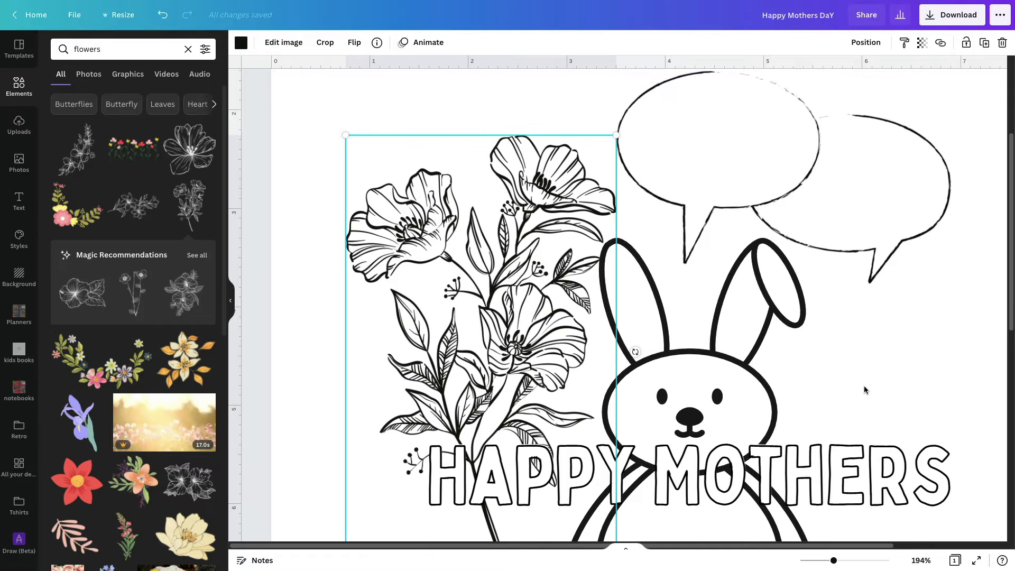
scroll(864, 390, up, 1)
scroll(864, 390, down, 3)
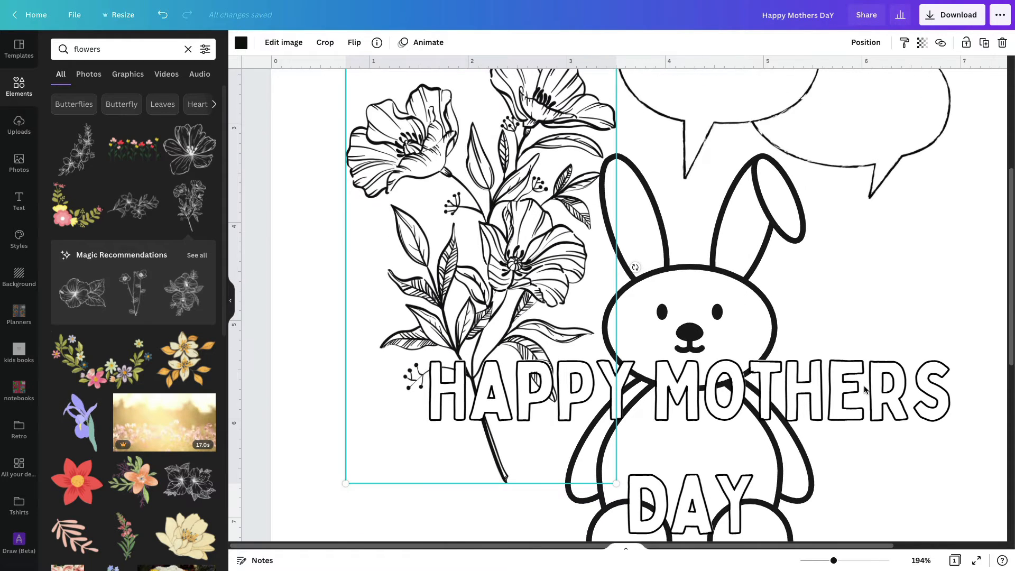
scroll(864, 389, down, 5)
scroll(864, 390, up, 12)
key(Delete)
click(707, 303)
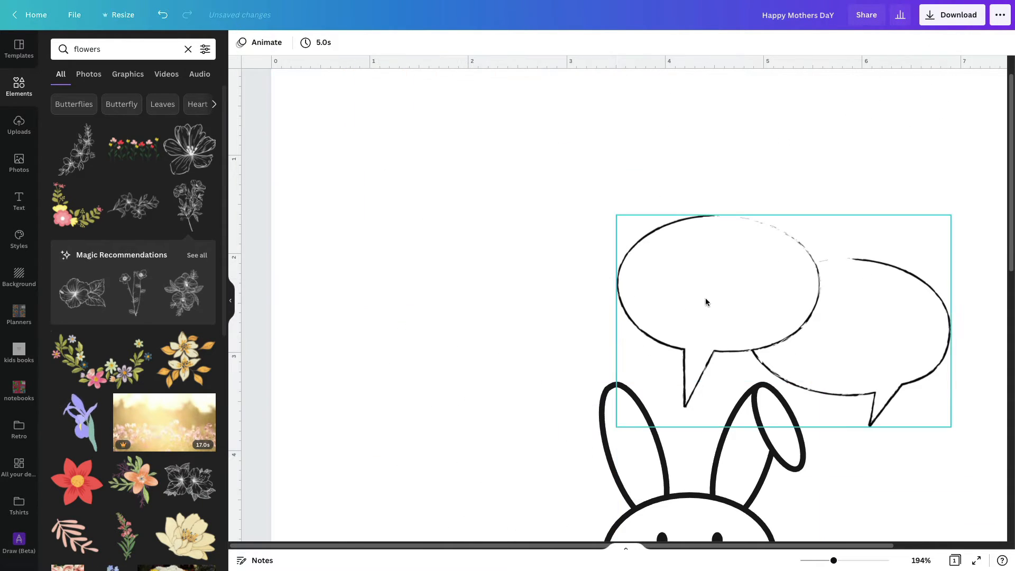
key(Delete)
Step: Try the Bengali-category fonts Atma Medium, Baloo Da and Charu Chandan Blood Dri on the Happy Mothers Day heading
scroll(757, 407, down, 14)
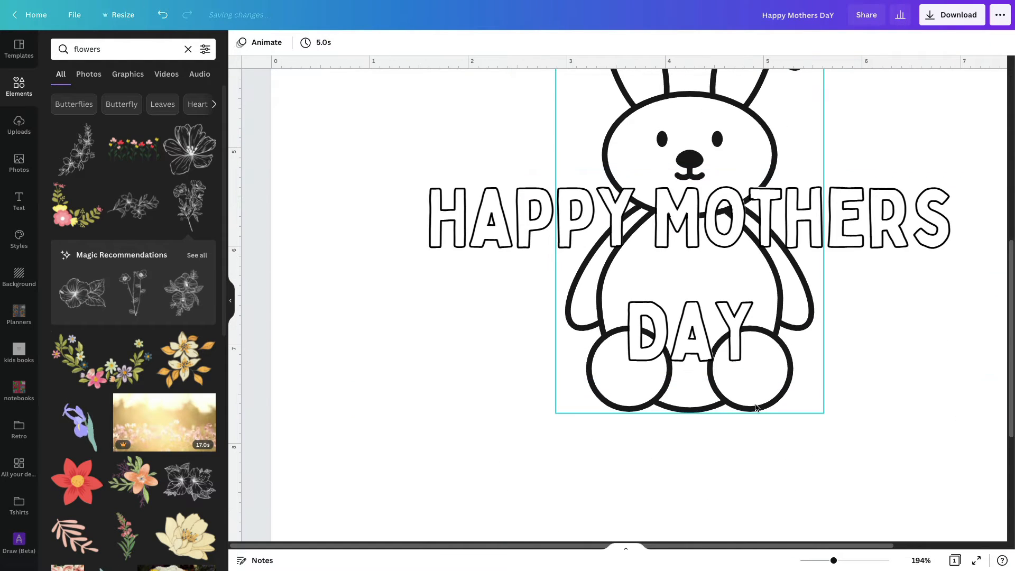
scroll(756, 407, up, 5)
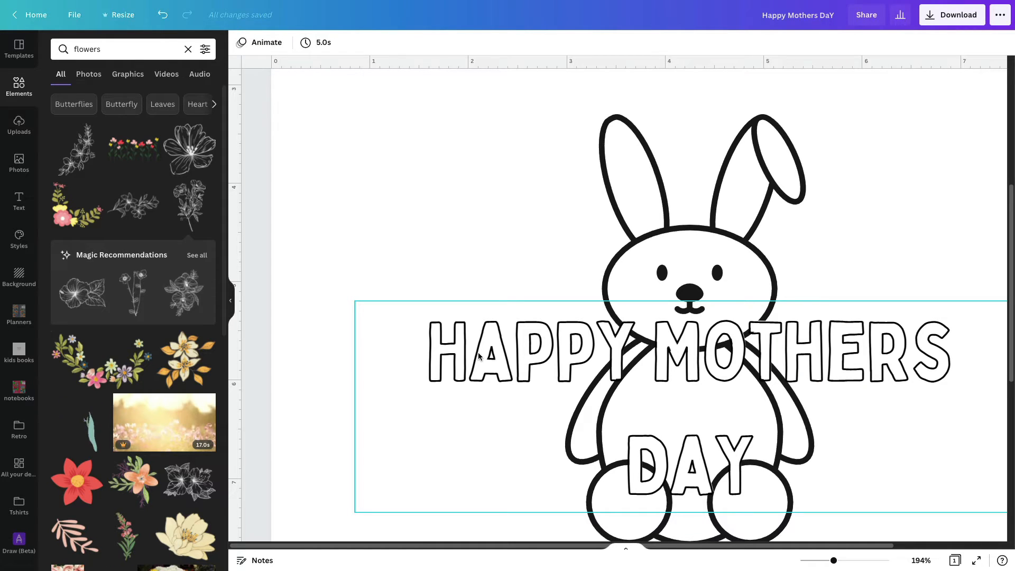
double_click(532, 368)
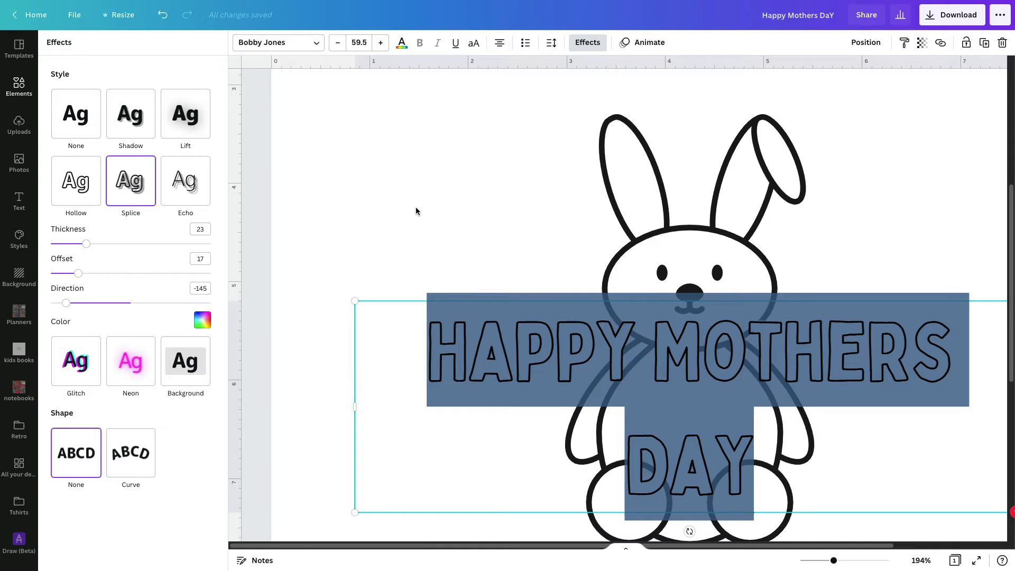
click(315, 43)
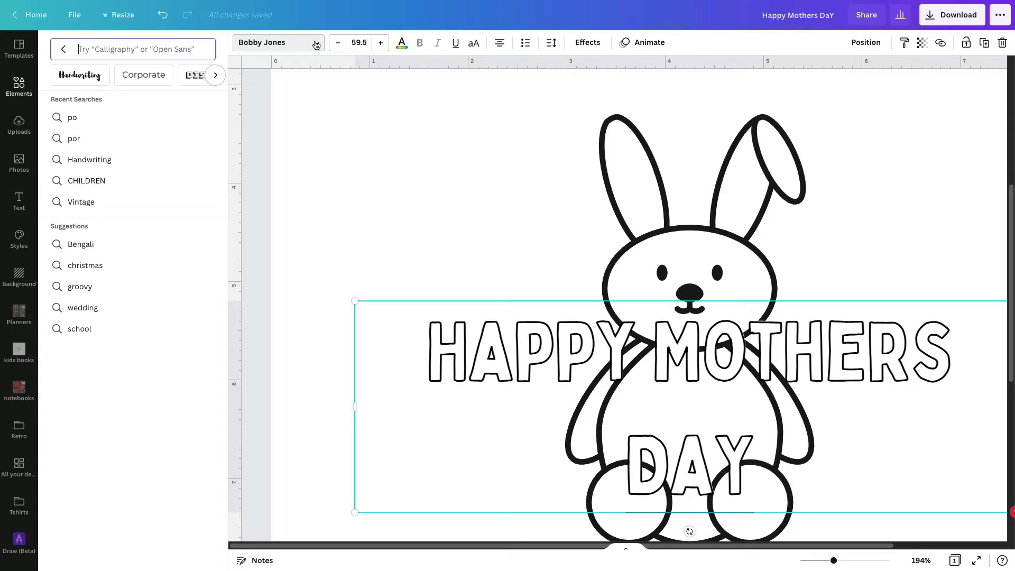
click(81, 244)
click(76, 180)
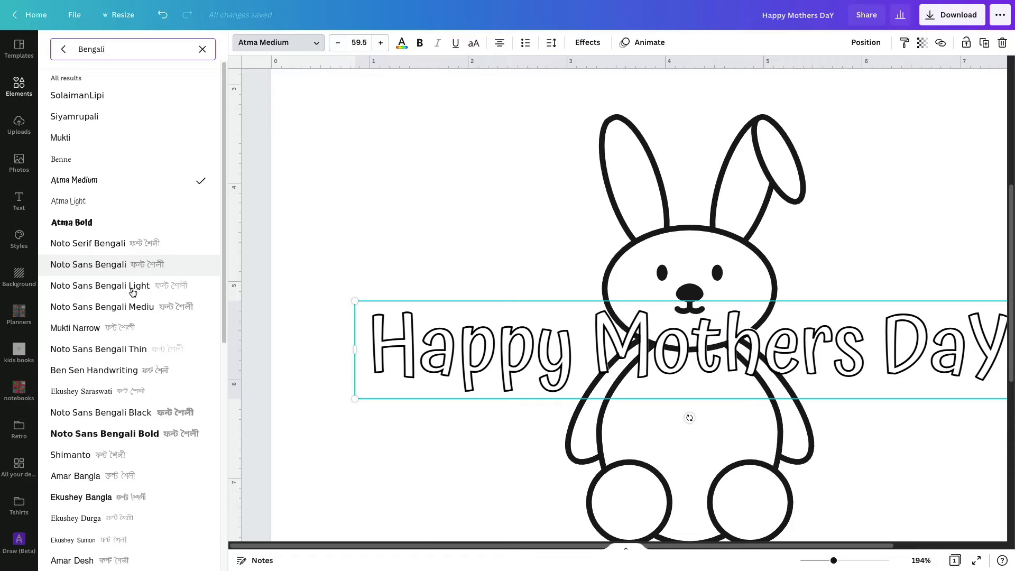
scroll(118, 458, down, 1)
scroll(119, 458, down, 7)
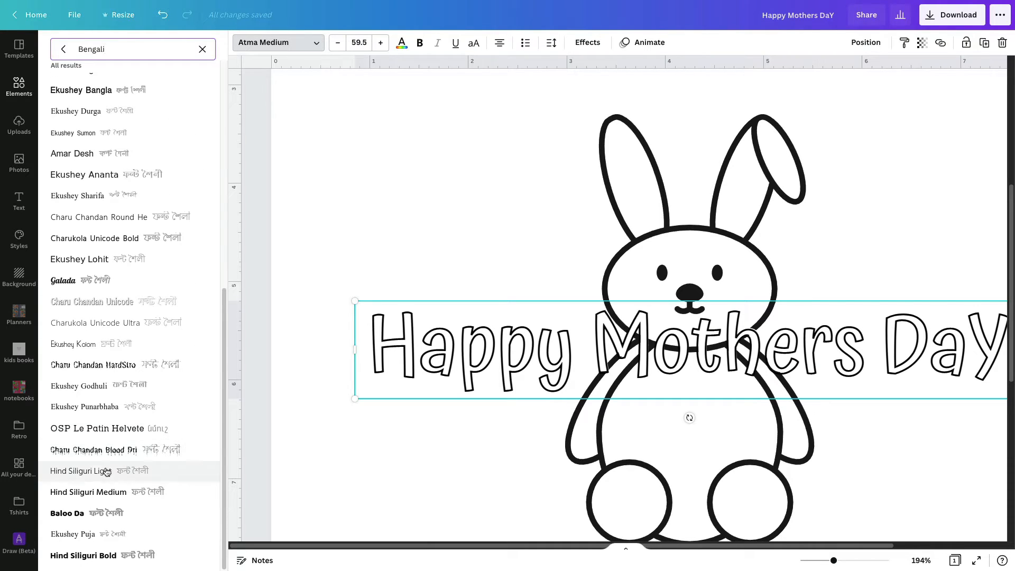
click(72, 515)
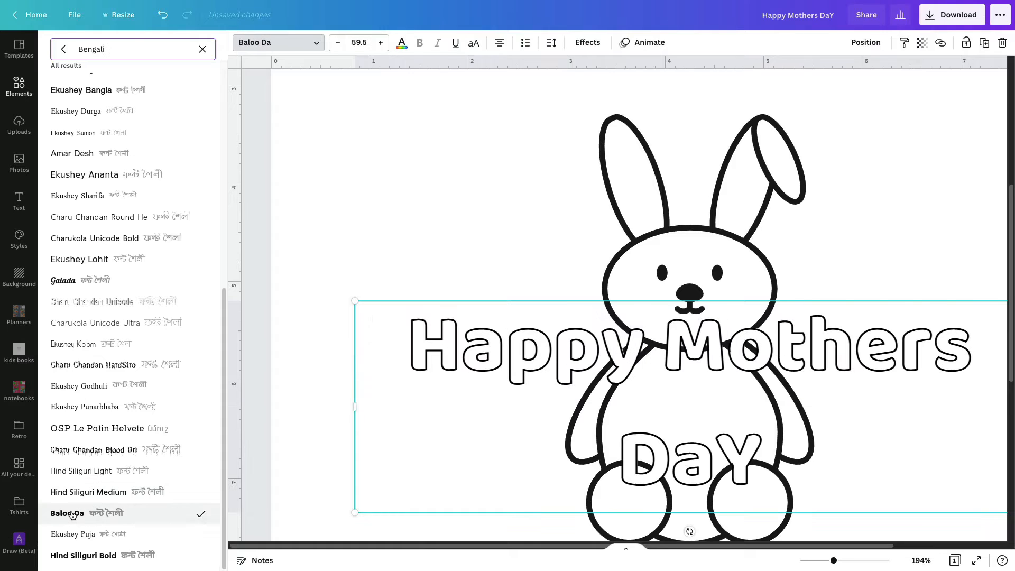
click(77, 451)
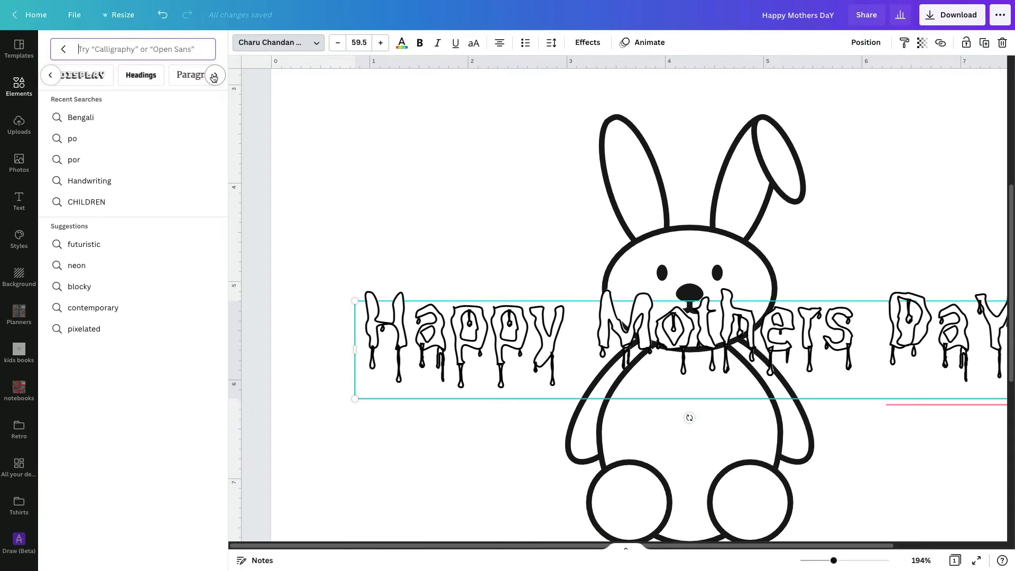
Step: Browse the font style categories and list the Vintage fonts
click(214, 75)
click(214, 75)
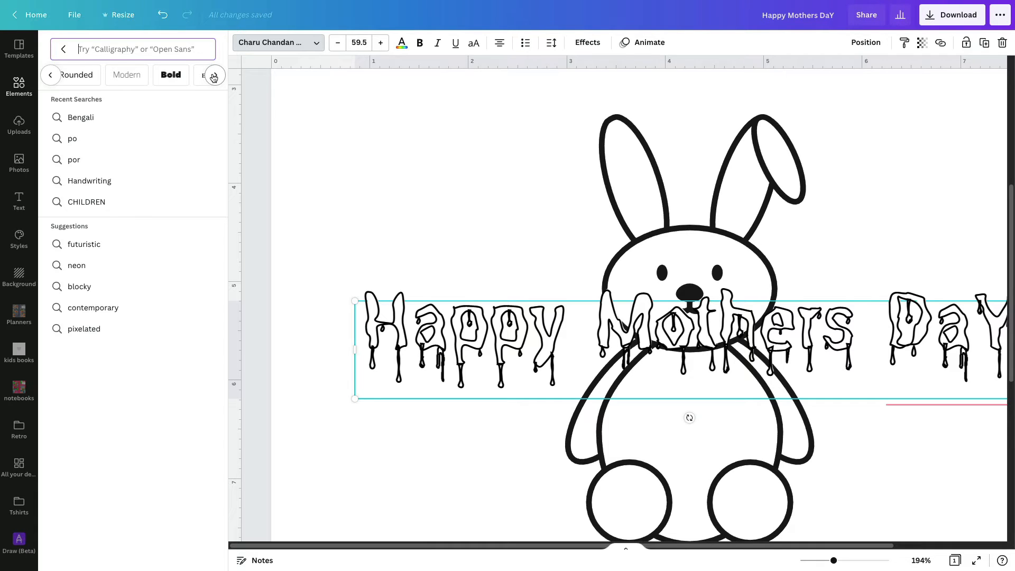
click(214, 75)
click(114, 78)
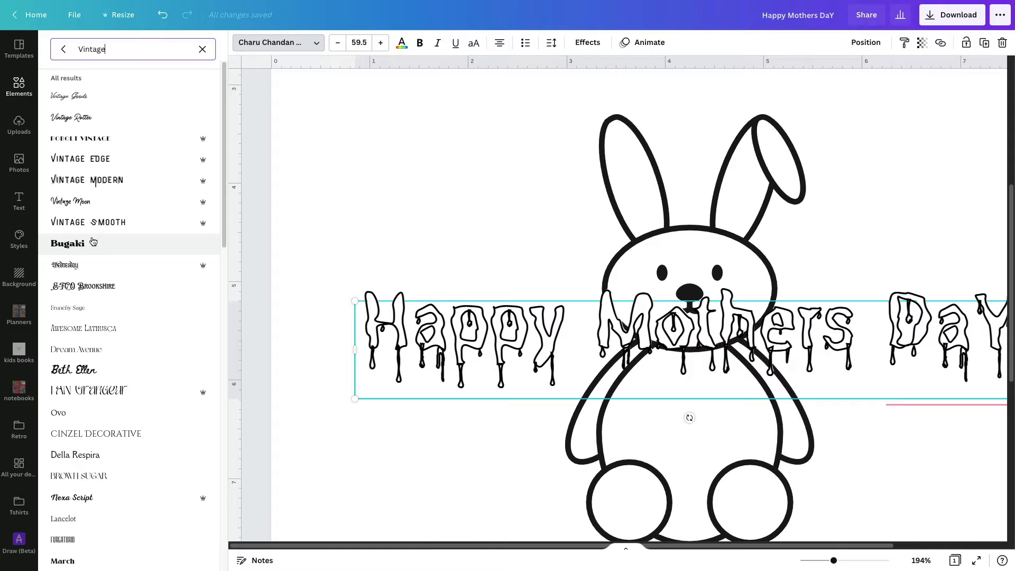
Step: Try the Vintage Edge, EFCO Brookshire, TAN Grandeur, Cinzel Decorative and Rebel fonts on the heading
click(92, 160)
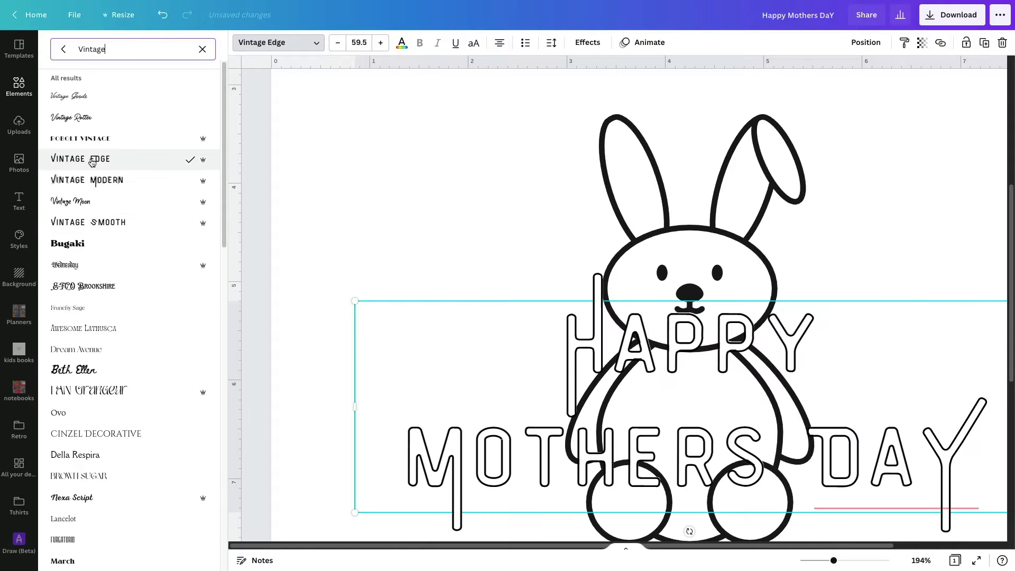
click(90, 293)
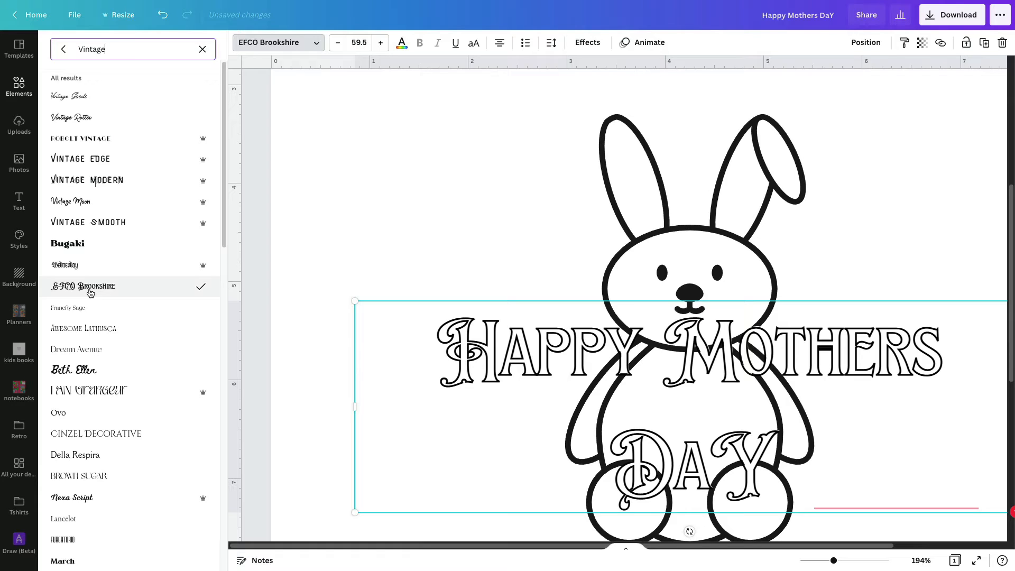
click(99, 391)
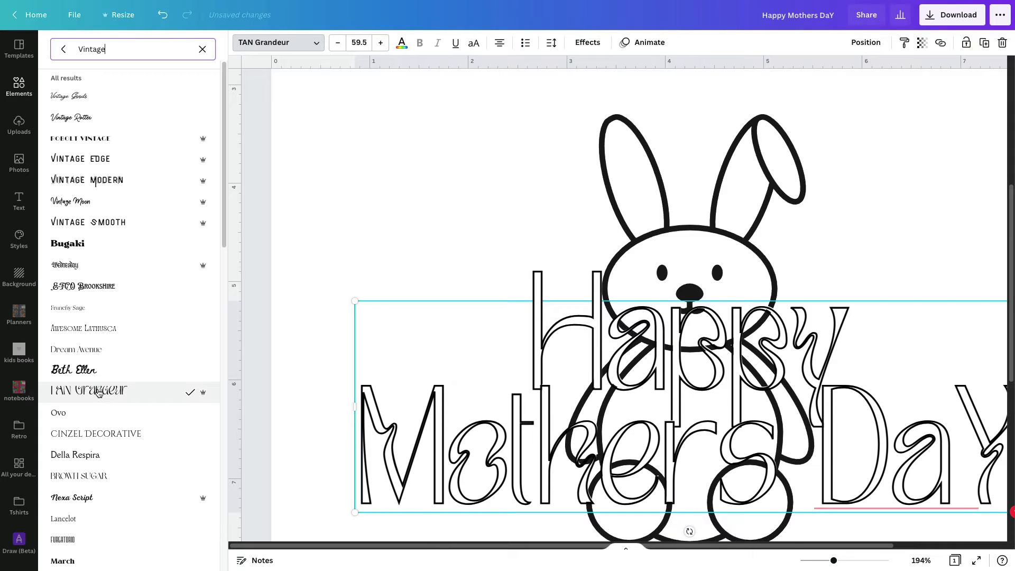
click(117, 434)
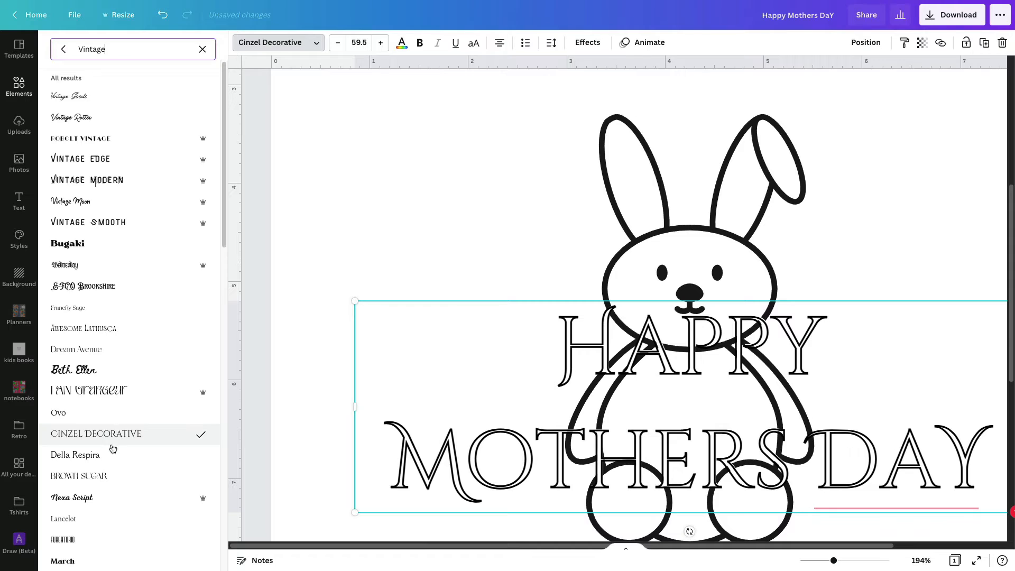
scroll(80, 370, down, 10)
click(60, 301)
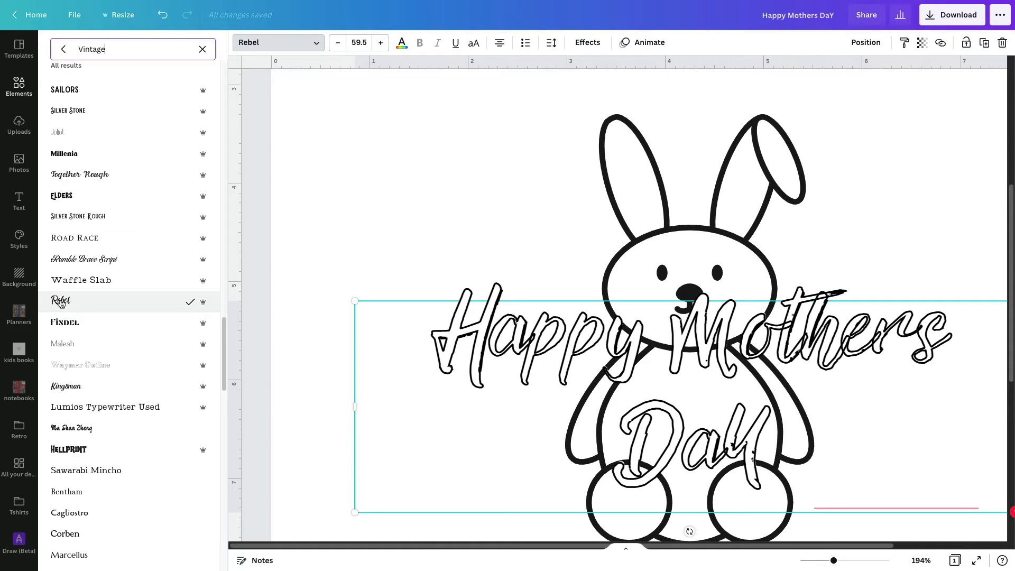
Step: Set the heading's Splice effect to an offset of 13 and a thickness of 1
click(588, 42)
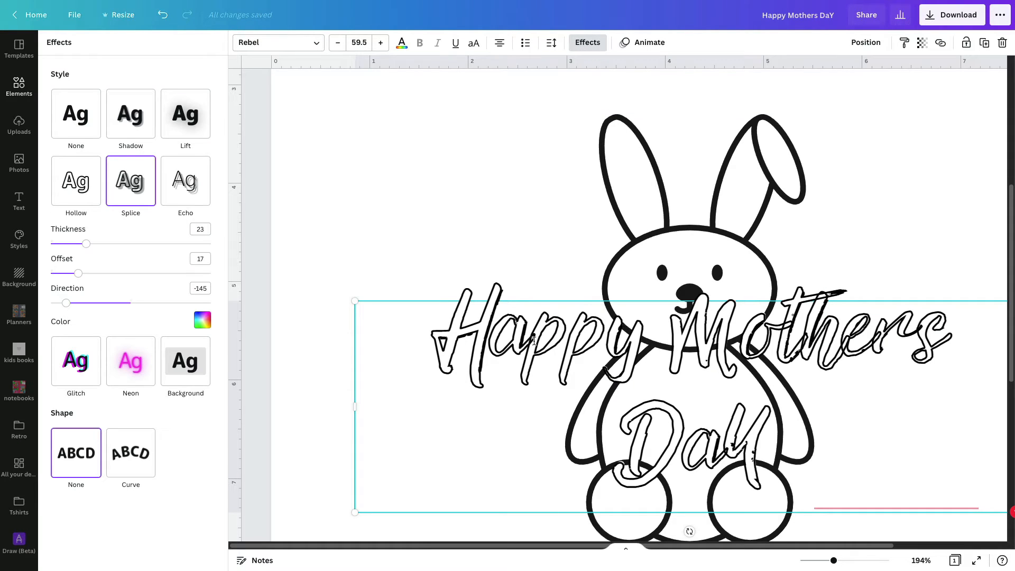
drag(78, 273, 46, 241)
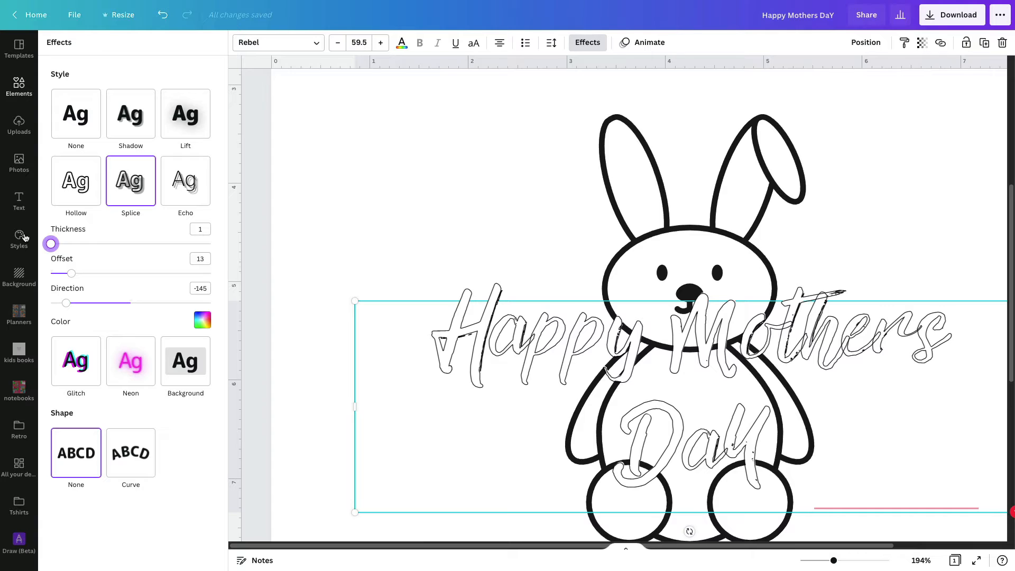
mouse_move(51, 244)
mouse_down()
mouse_move(113, 245)
mouse_move(36, 244)
mouse_up()
Step: Try the Kingsman and Cantata One fonts on the thinly outlined heading
click(317, 45)
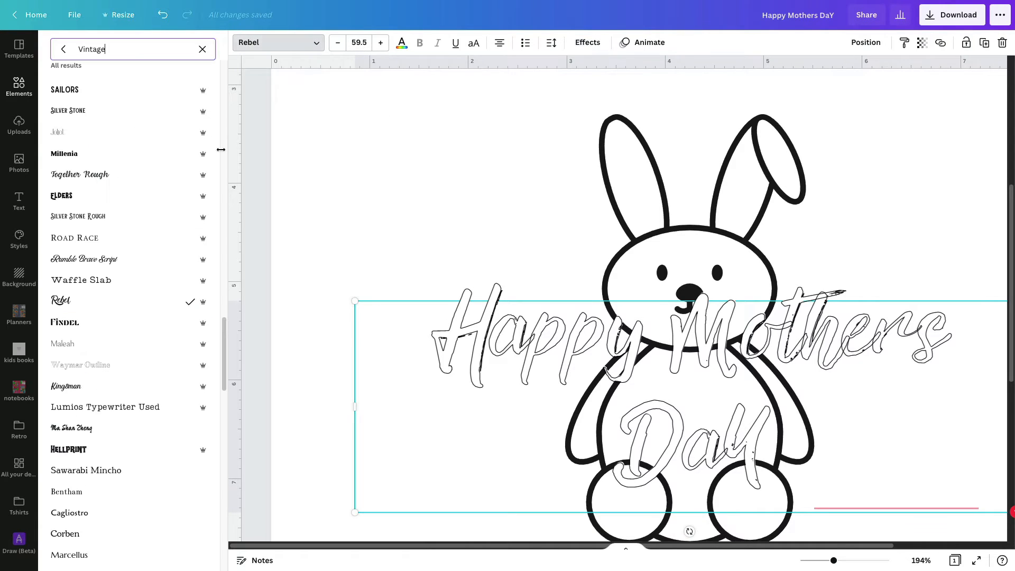
click(92, 387)
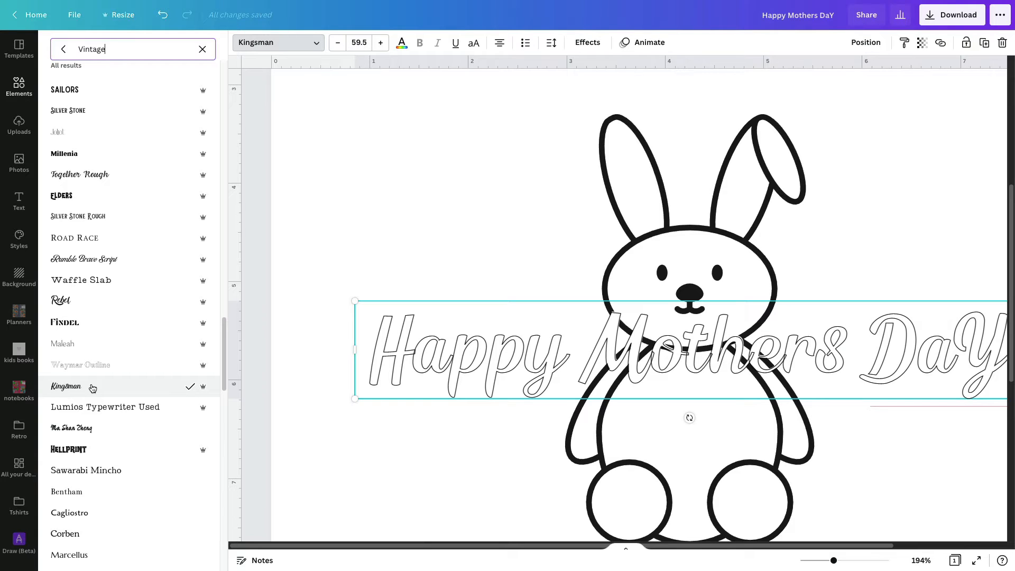
scroll(92, 391, down, 3)
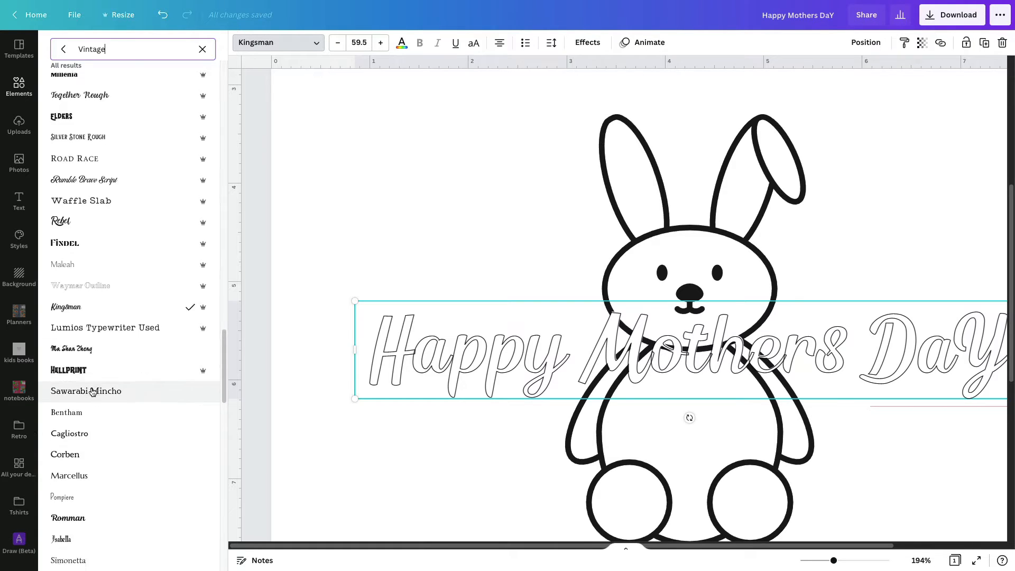
scroll(92, 391, down, 5)
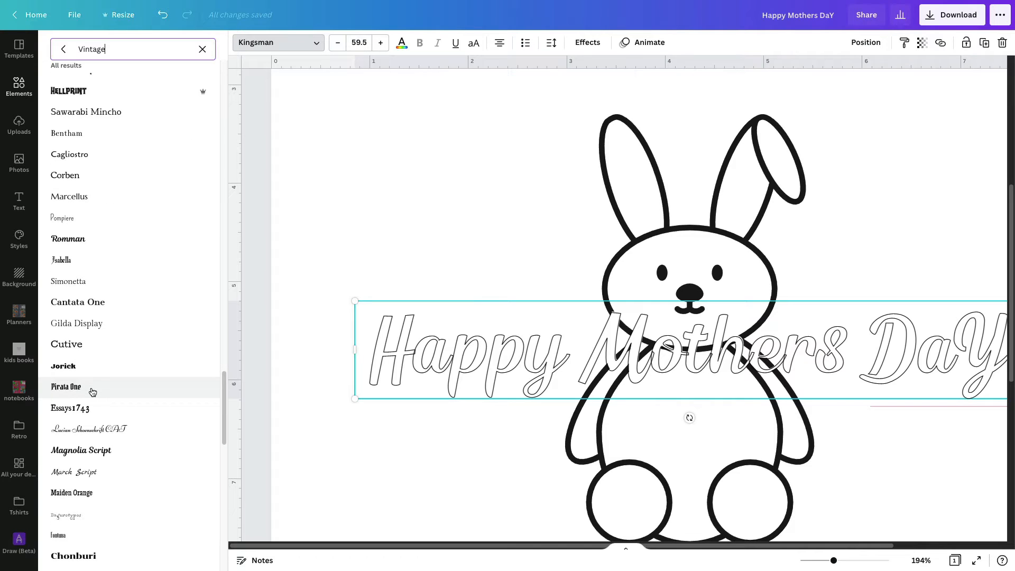
click(96, 305)
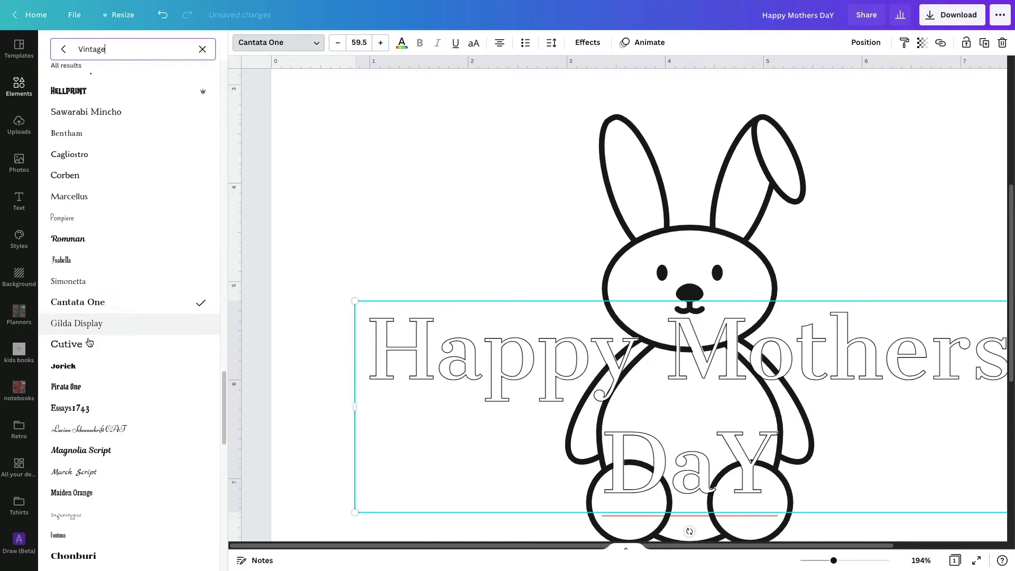
Step: Try more vintage fonts on the heading: Cupola, Kelvinch, Chapbook, Caudex, DoHyeon and JS Wansika
scroll(96, 447, down, 7)
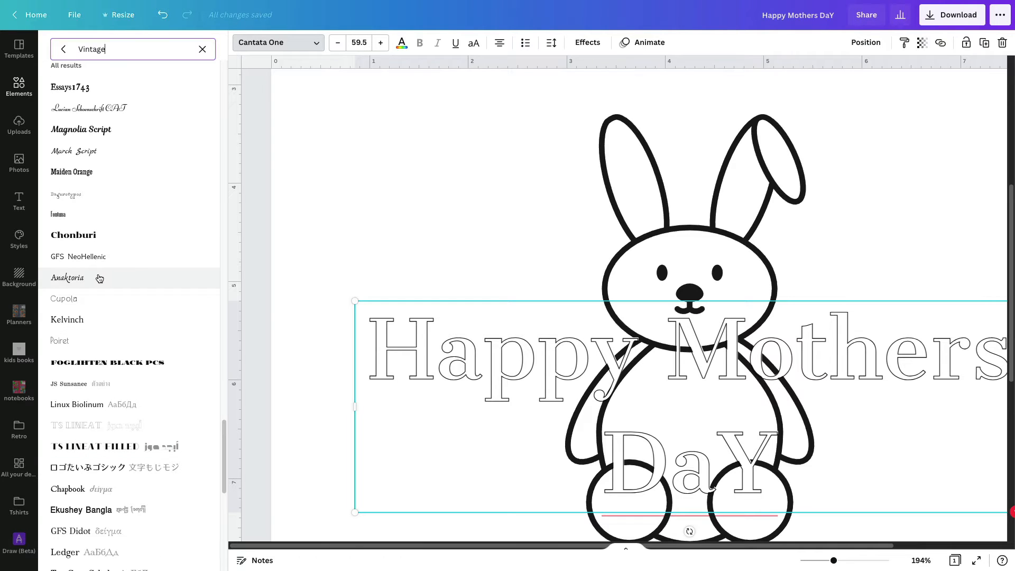
click(79, 301)
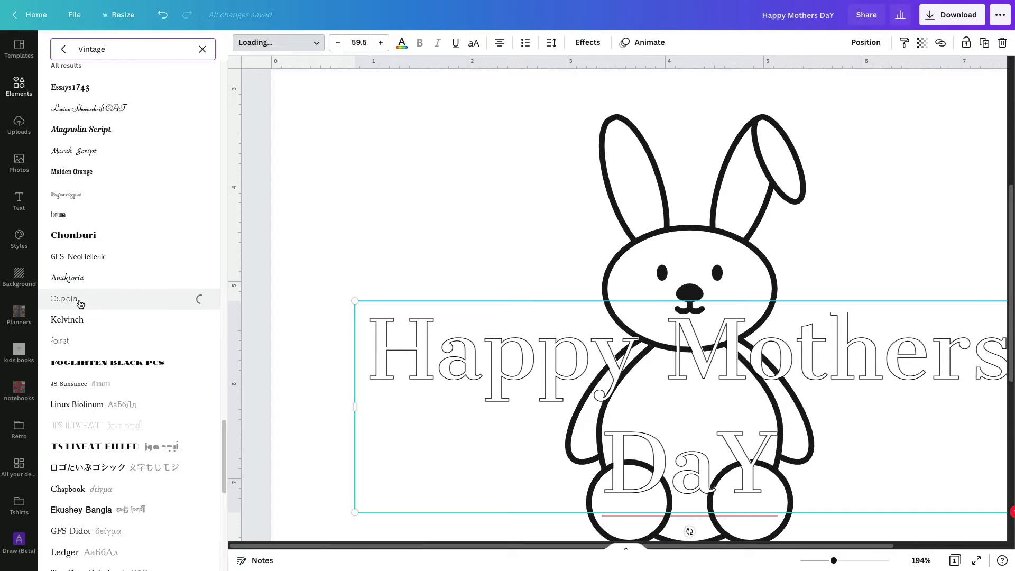
click(78, 322)
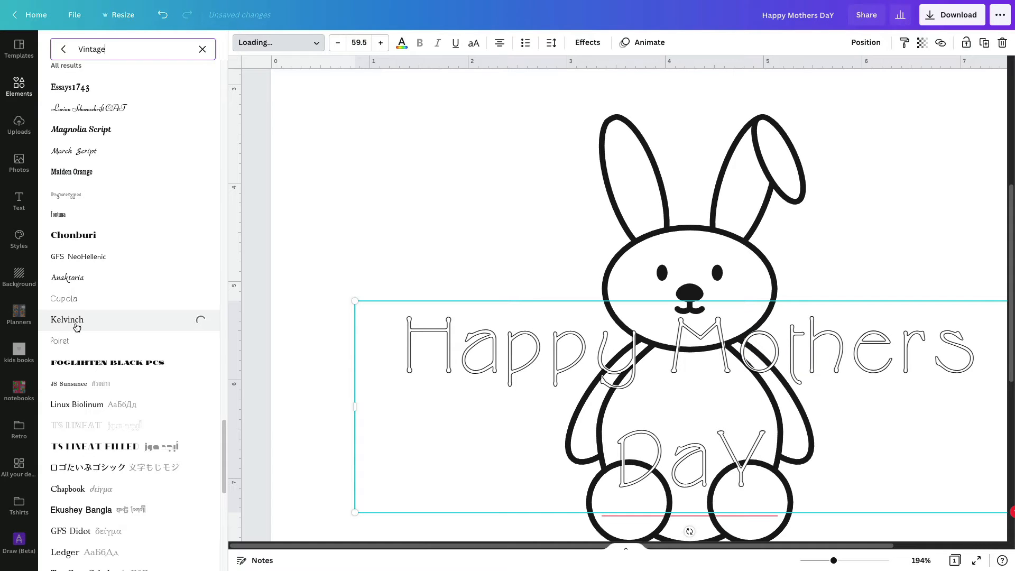
click(76, 494)
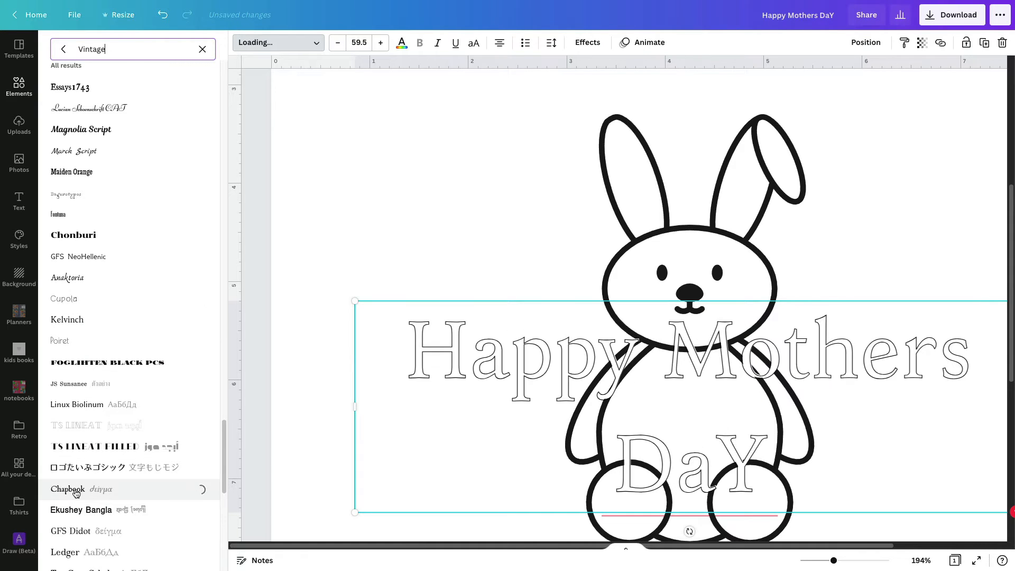
scroll(75, 492, down, 10)
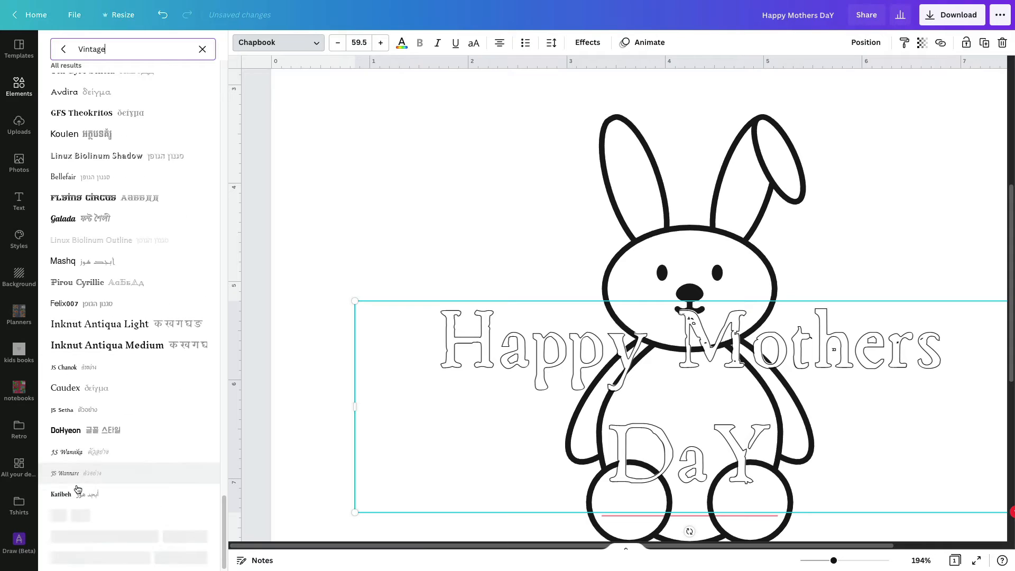
click(65, 386)
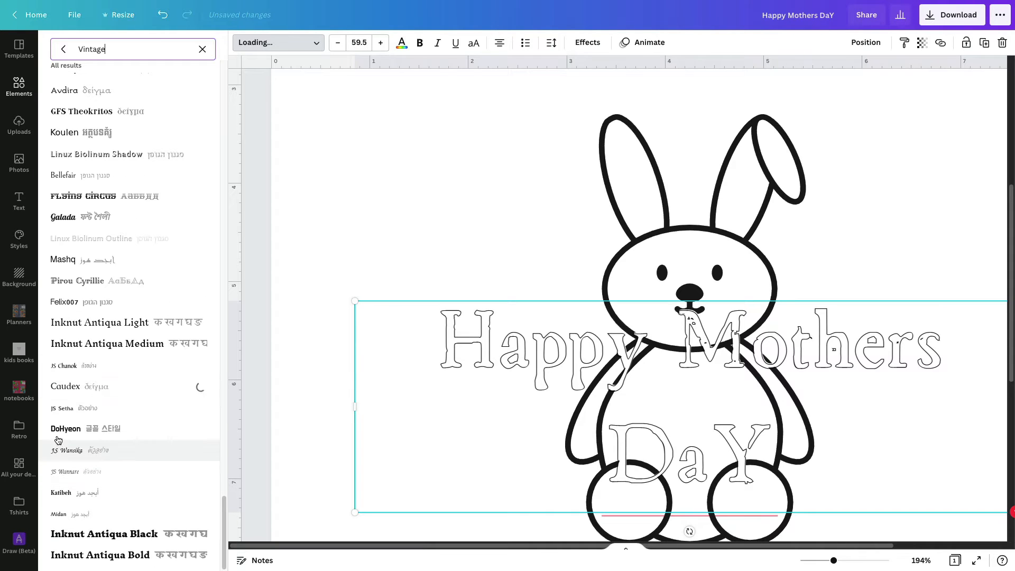
click(63, 429)
click(68, 451)
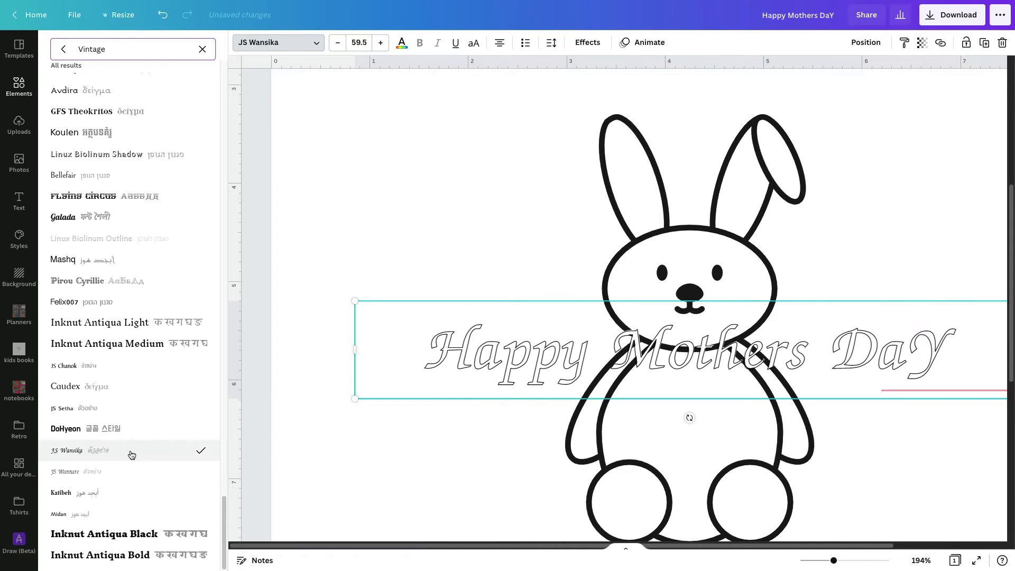
Step: Set the heading's font to Kingsman and correct the spelling of "DaY" to "Day"
scroll(129, 281, up, 10)
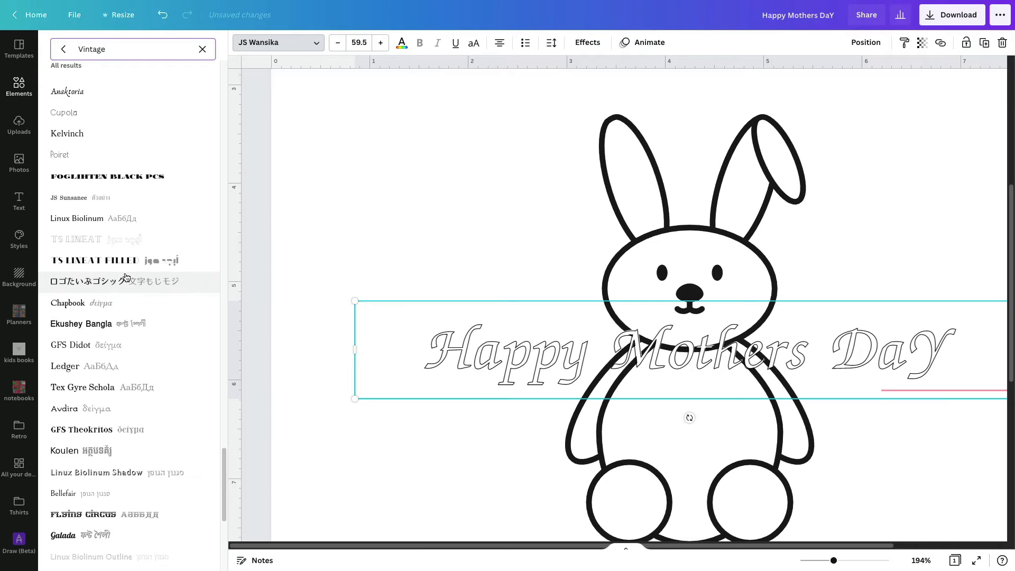
scroll(127, 277, up, 9)
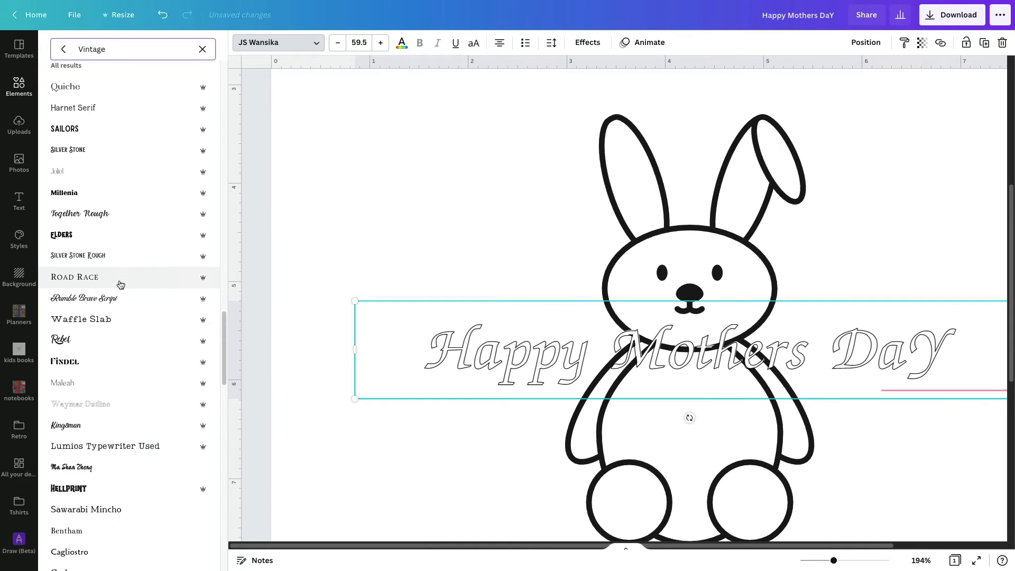
scroll(56, 473, down, 4)
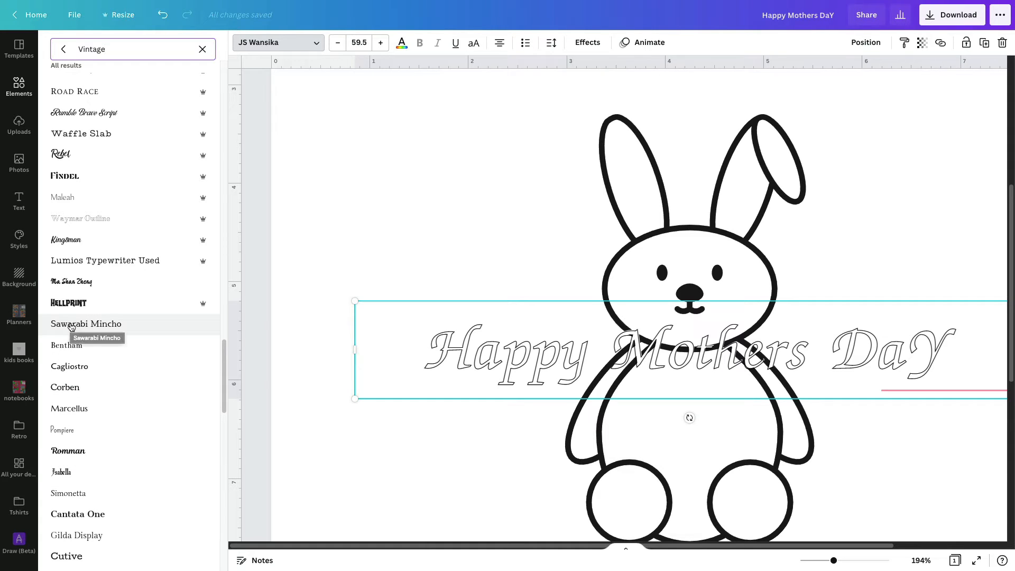
click(64, 241)
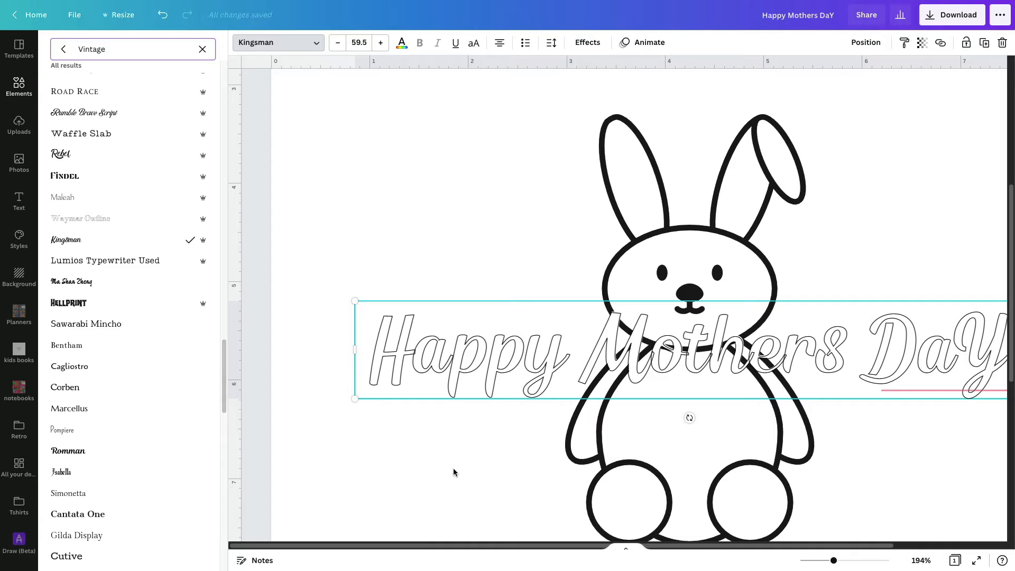
mouse_move(985, 361)
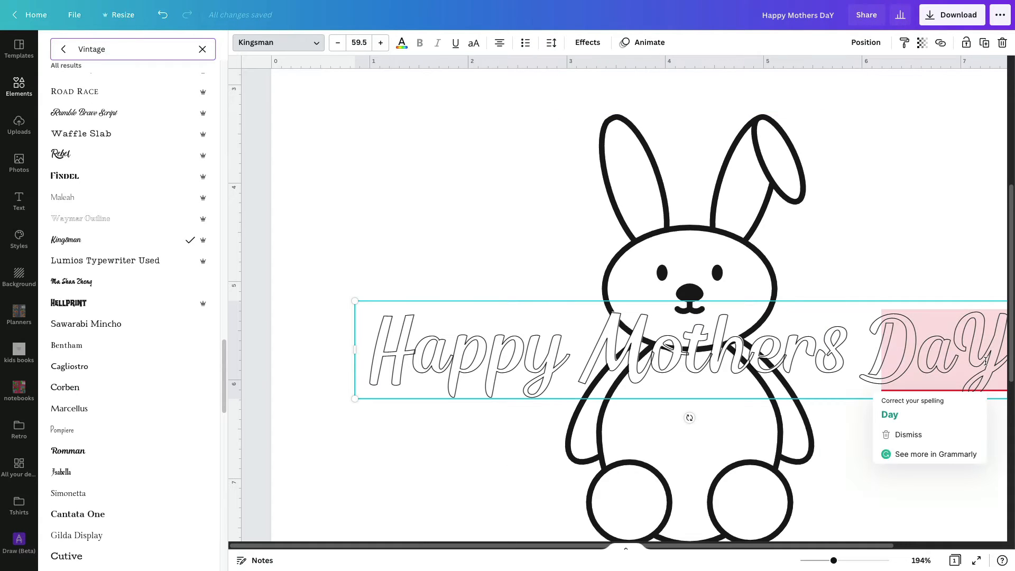
click(906, 415)
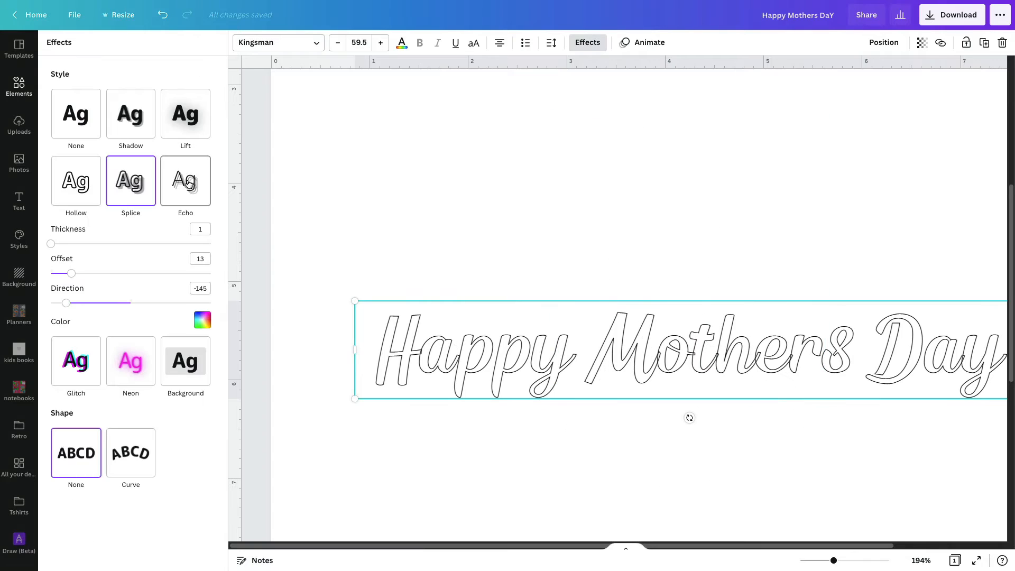
Step: Apply the Echo effect to the heading with a lime green echo color from the Bubbly Banana palette
click(188, 183)
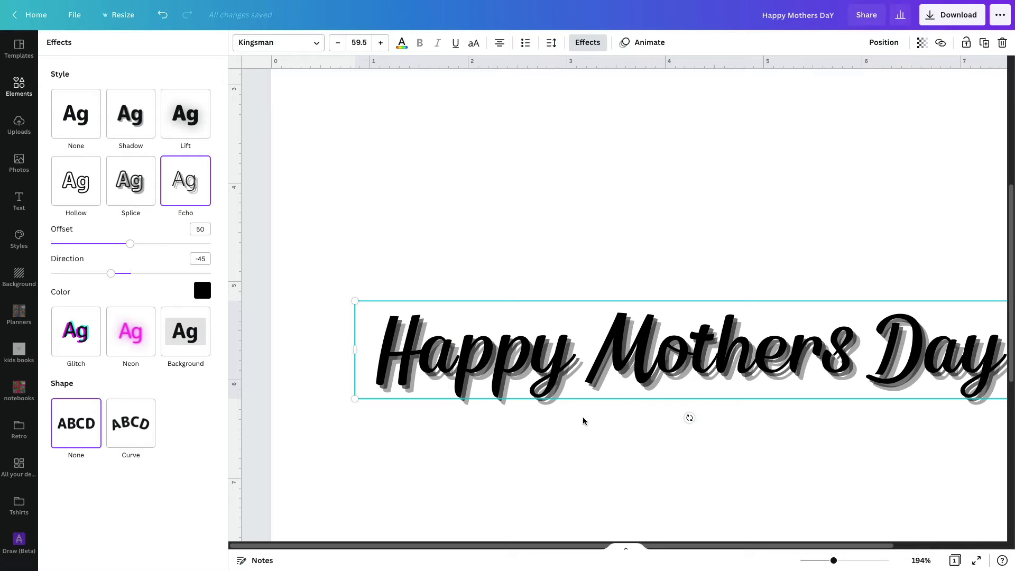
drag(832, 562, 850, 561)
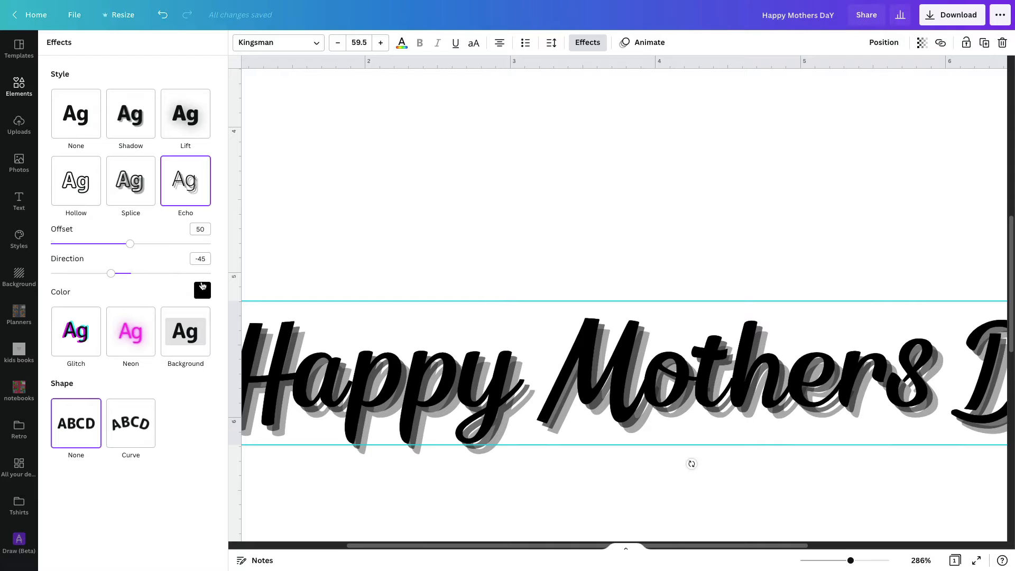
click(203, 288)
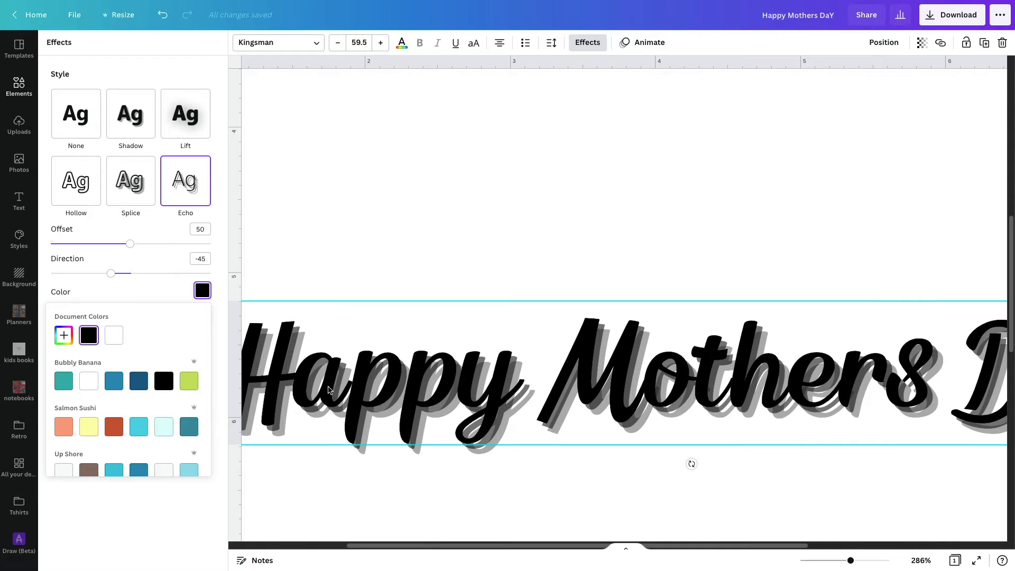
click(192, 387)
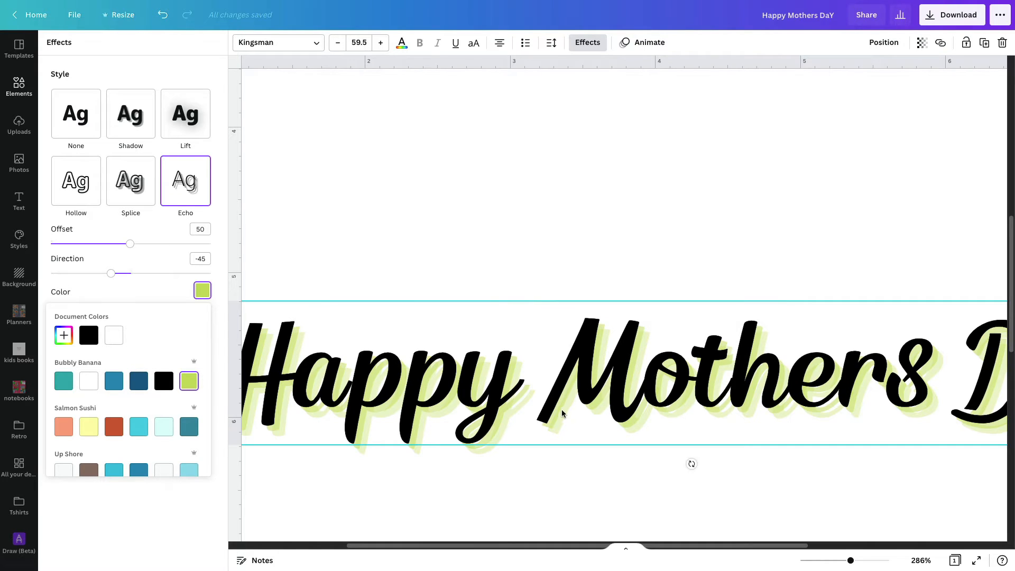
Step: Set the Echo effect's offset to 31, direction to -122 and color to the Salmon Sushi palette's dark teal
click(130, 244)
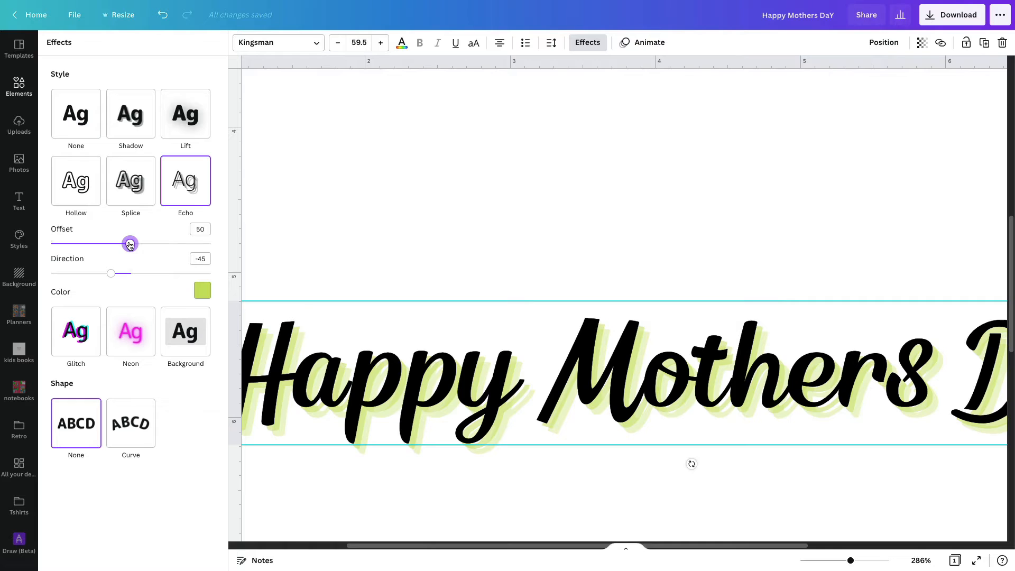
drag(129, 244, 77, 273)
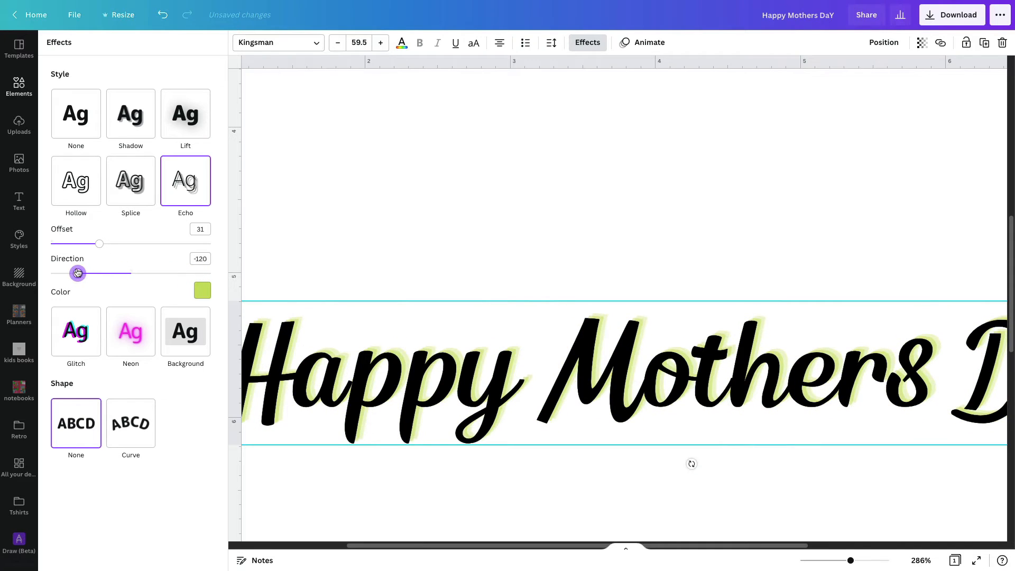
click(200, 292)
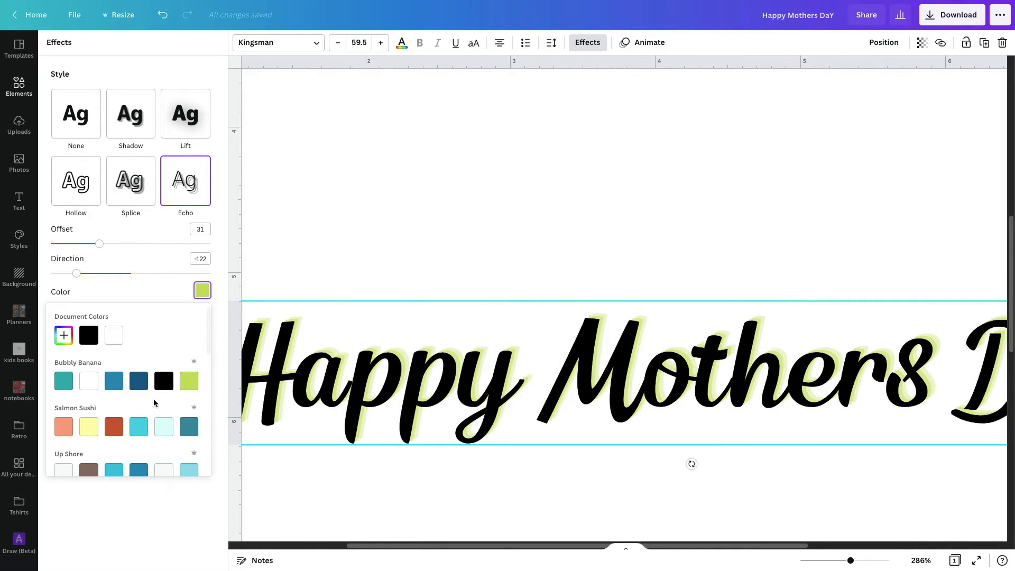
click(189, 426)
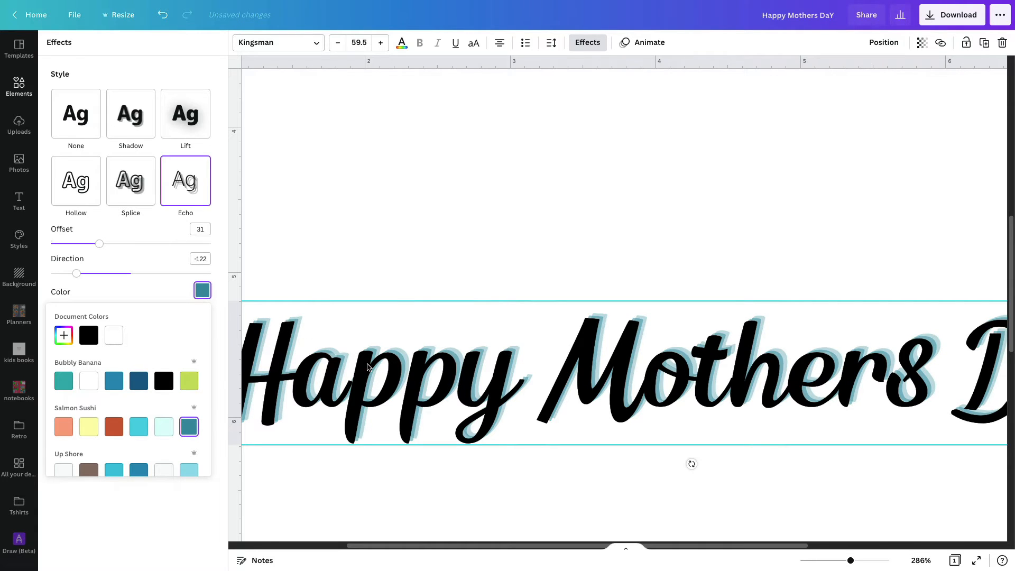
scroll(469, 440, down, 3)
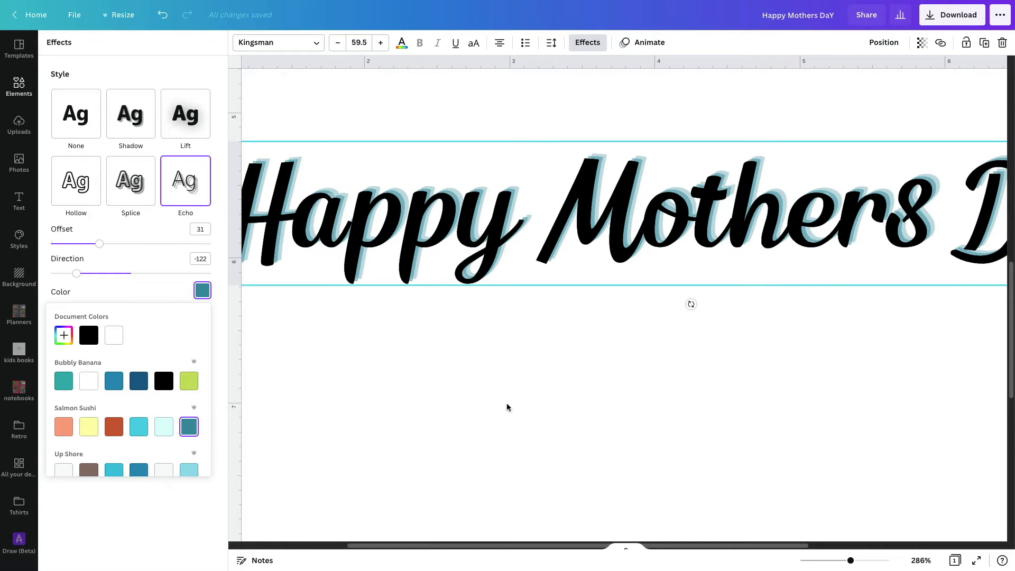
drag(850, 560, 831, 562)
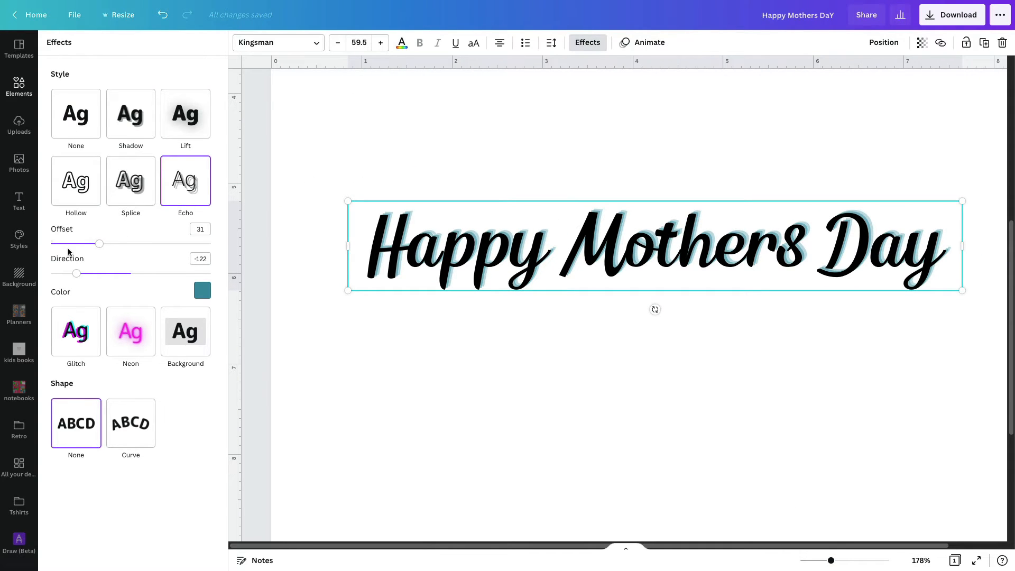
Step: Apply the Glitch effect to the heading and compare its two color pairs, choosing cyan and red with an offset of 30
click(74, 340)
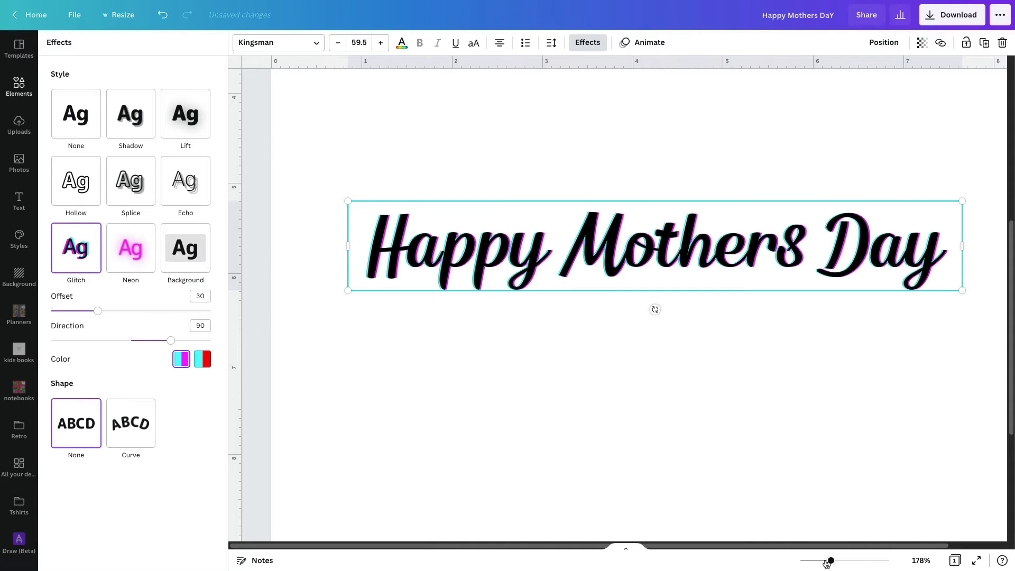
drag(830, 561, 889, 560)
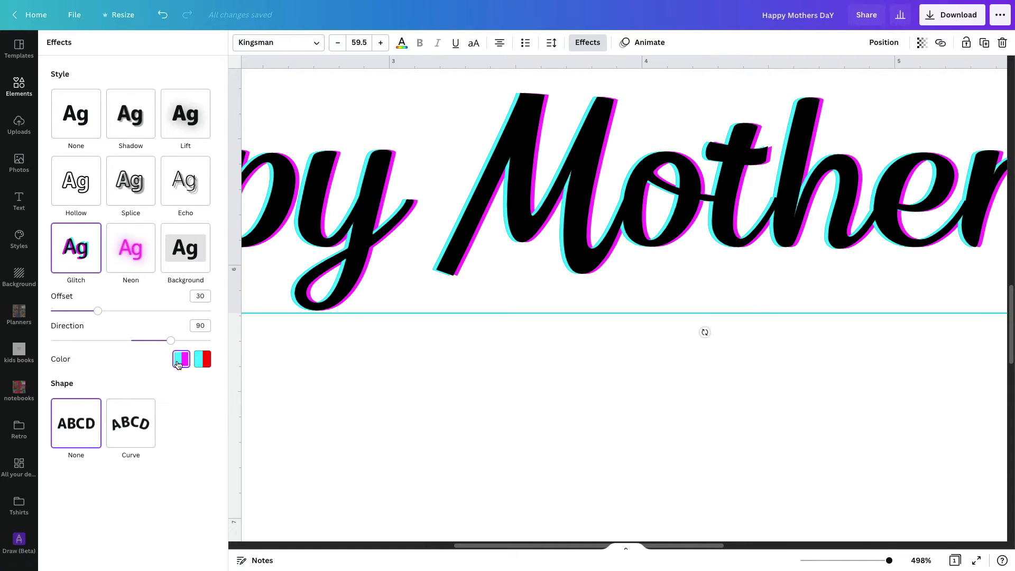
click(201, 360)
click(185, 363)
click(203, 361)
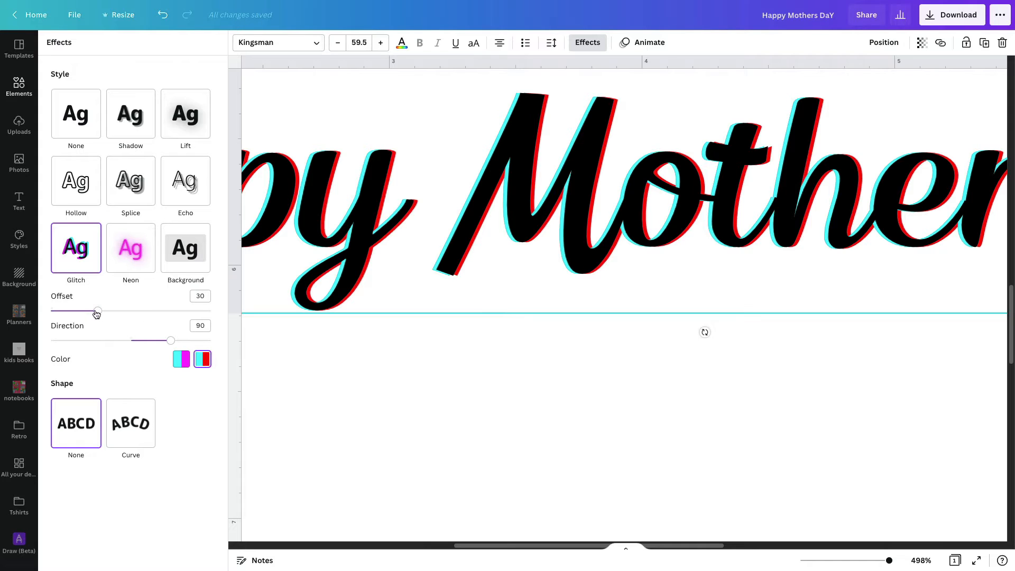
mouse_move(100, 316)
mouse_down()
mouse_move(127, 316)
mouse_move(97, 316)
mouse_up()
drag(889, 561, 836, 561)
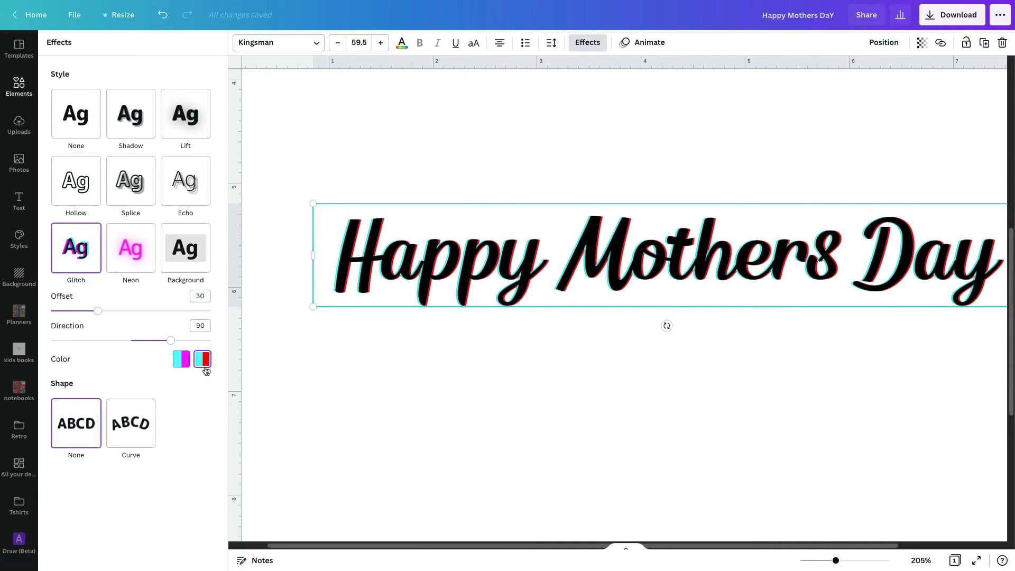
Step: Switch the Glitch effect to the cyan and magenta pair, with an offset of 59 and a direction of -8
drag(98, 311, 132, 311)
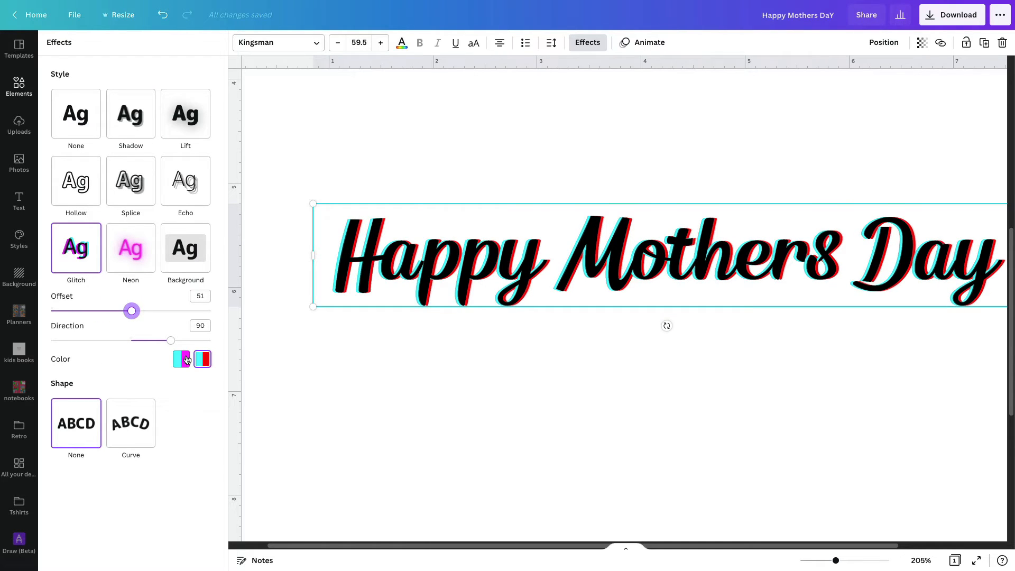
click(183, 360)
drag(132, 311, 88, 301)
drag(110, 304, 118, 307)
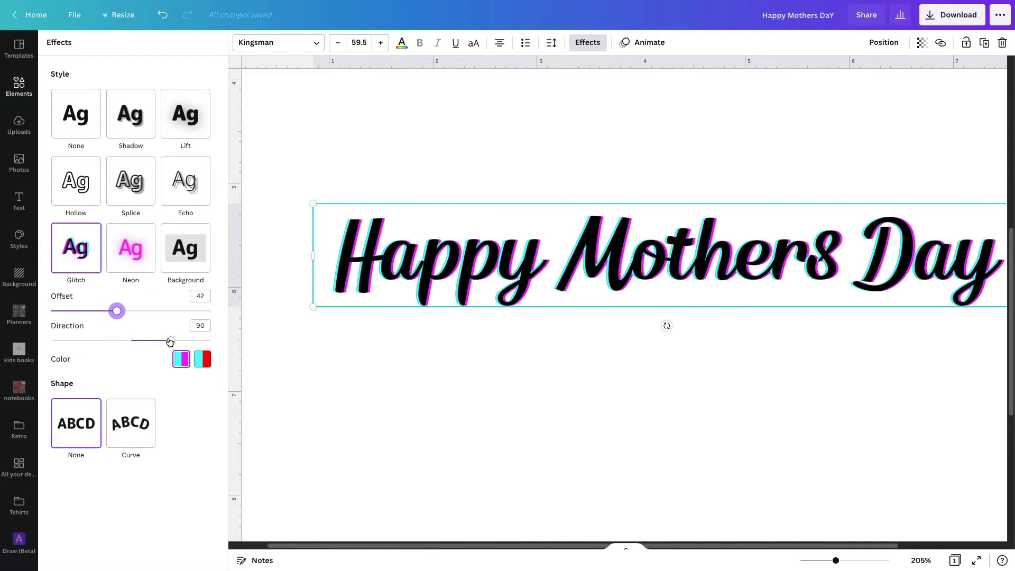
drag(168, 341, 101, 347)
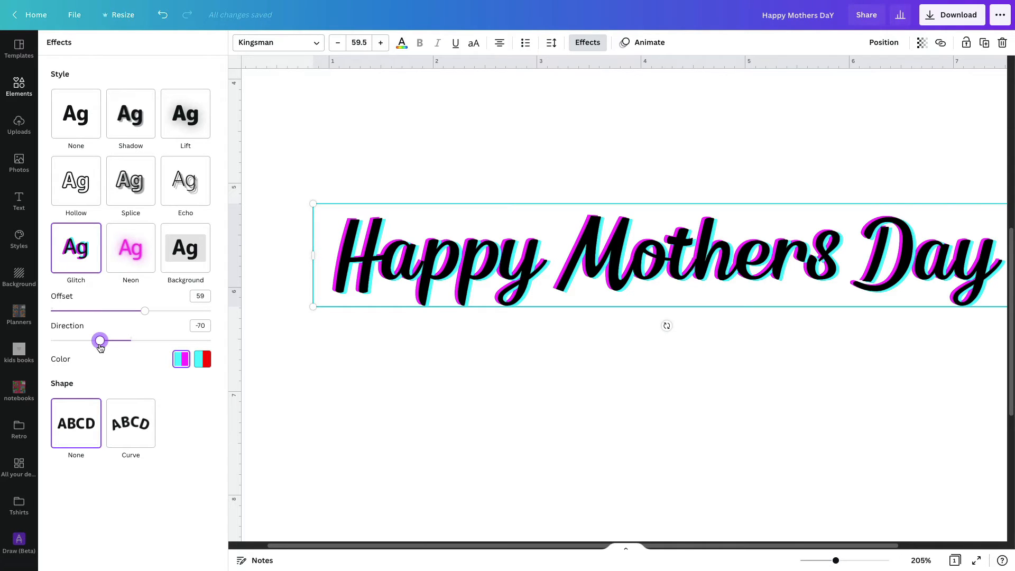
drag(101, 348, 128, 347)
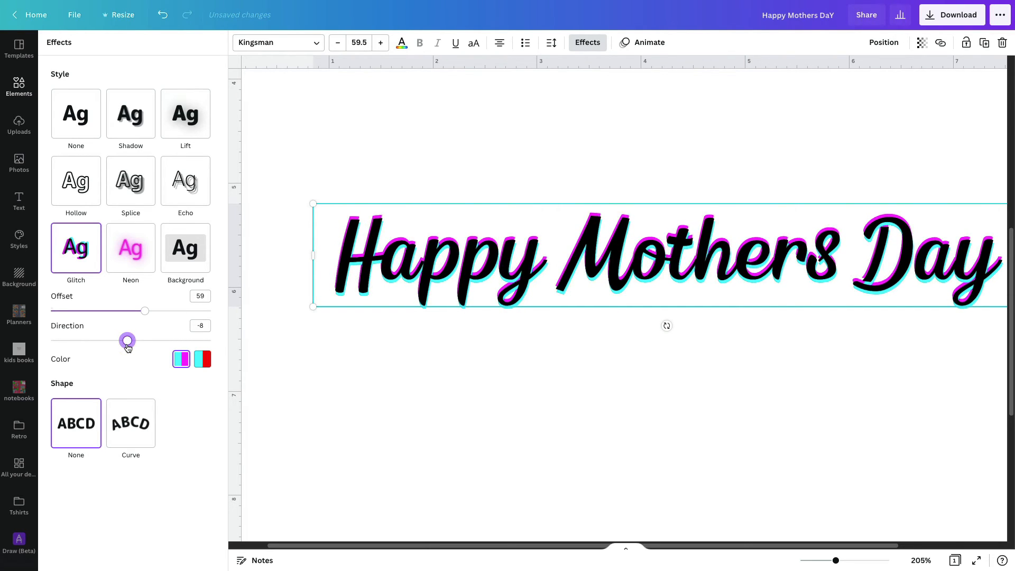
Step: Increase the heading's letter spacing until "Day" wraps onto a second line
click(588, 43)
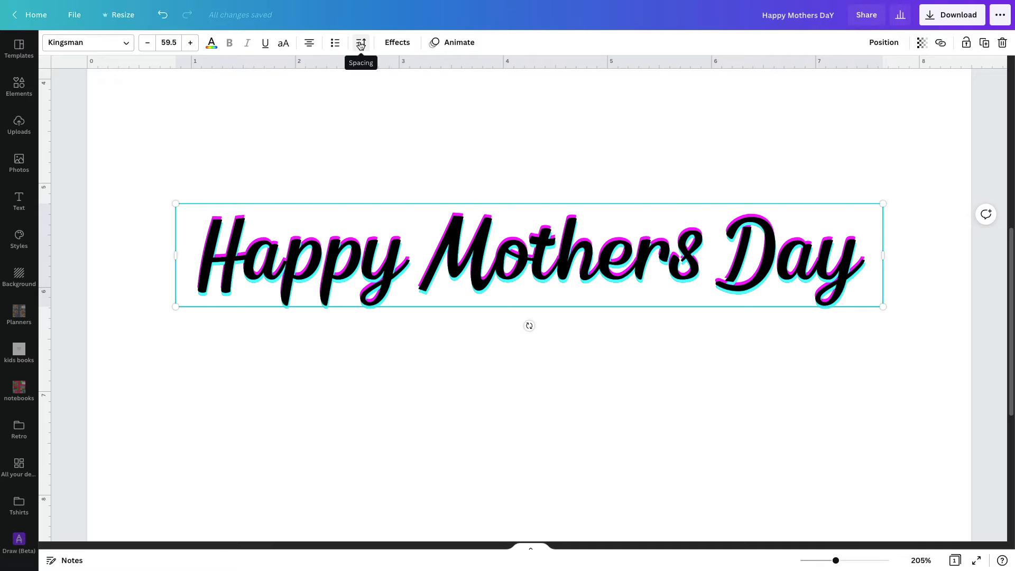
click(360, 45)
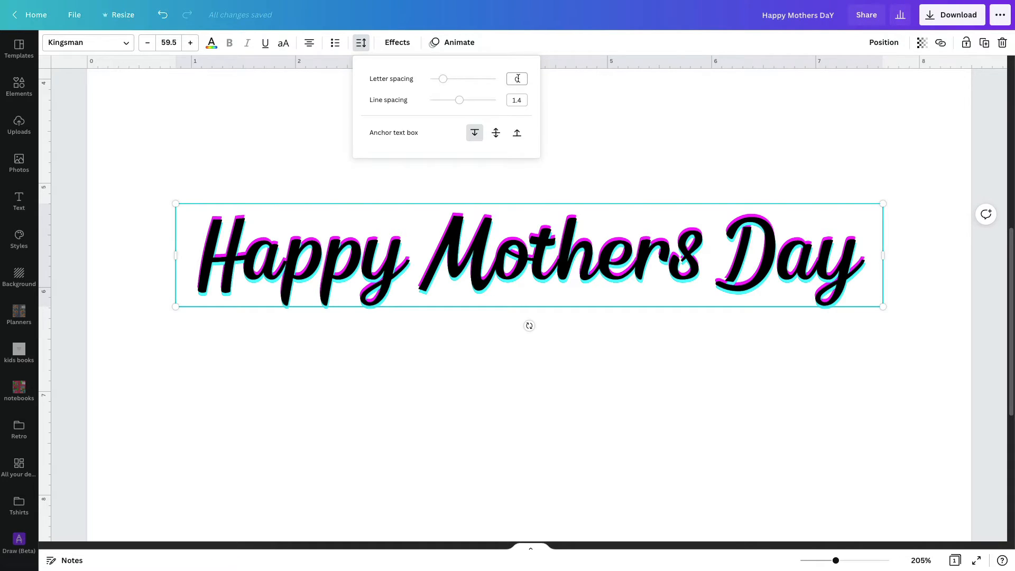
drag(444, 79, 453, 104)
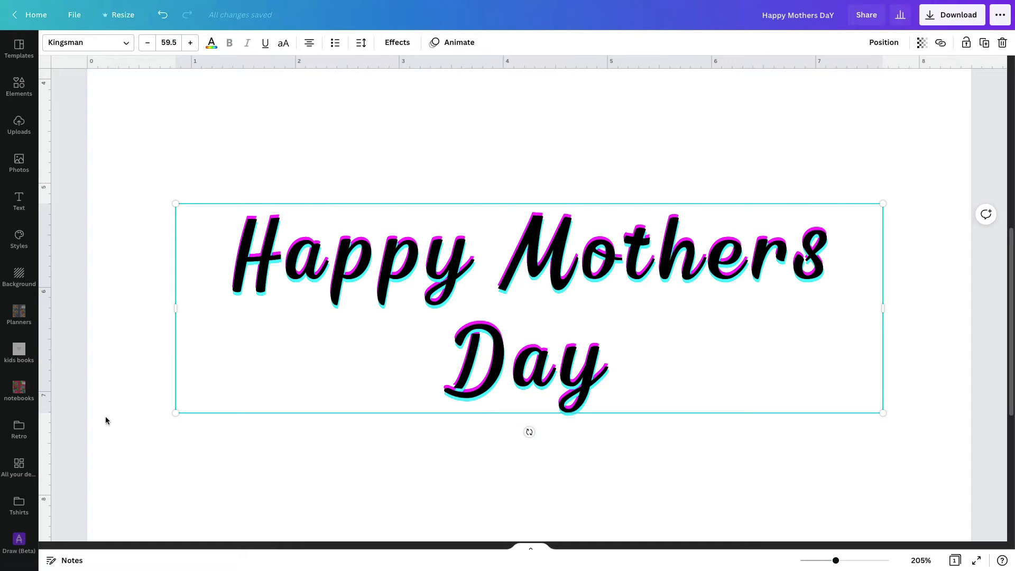
Step: Apply the Neon effect to the heading, color the text blue from the Up Shore palette and set the intensity to 63
click(397, 42)
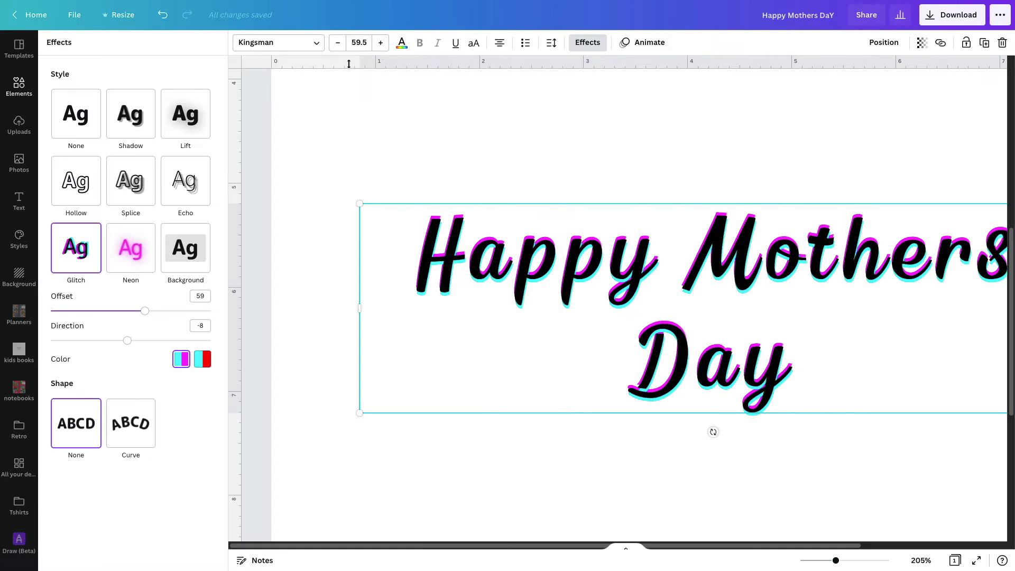
click(130, 251)
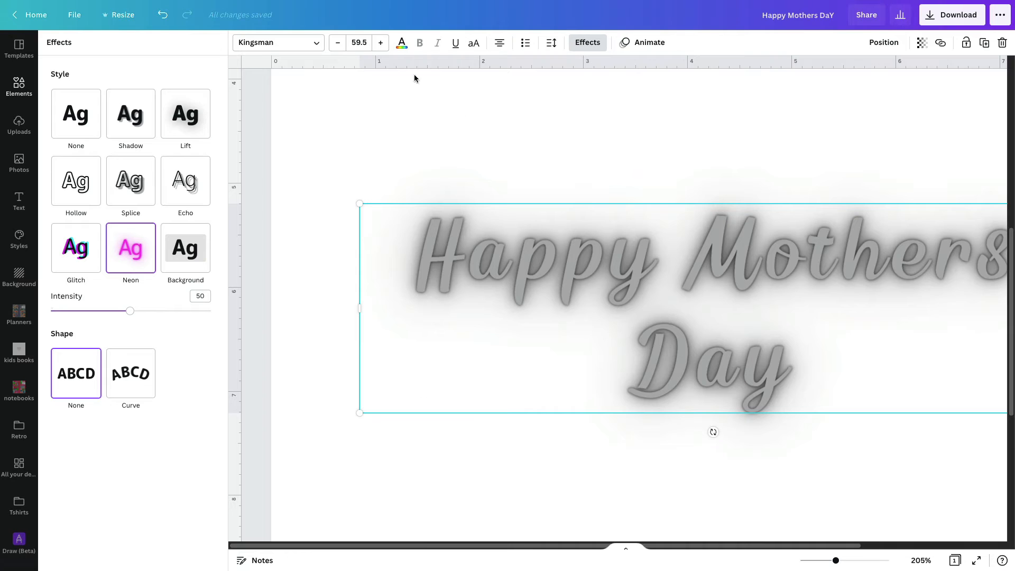
click(402, 45)
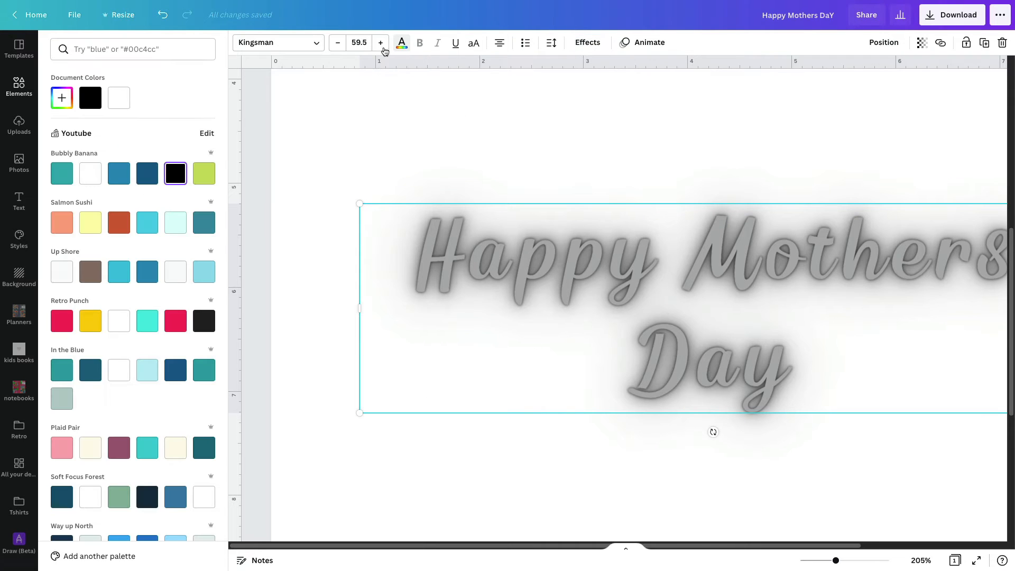
click(146, 275)
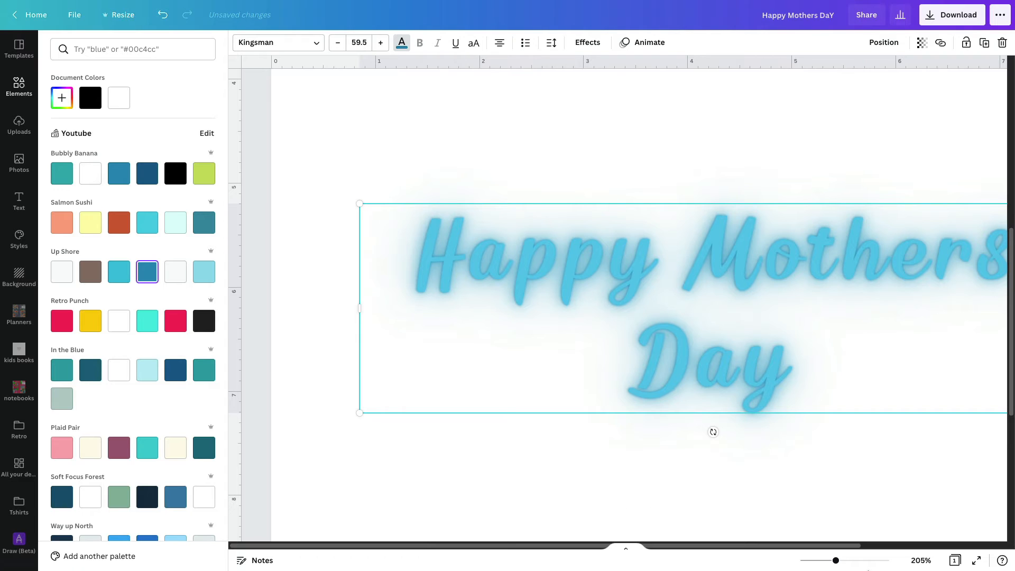
drag(836, 561, 830, 564)
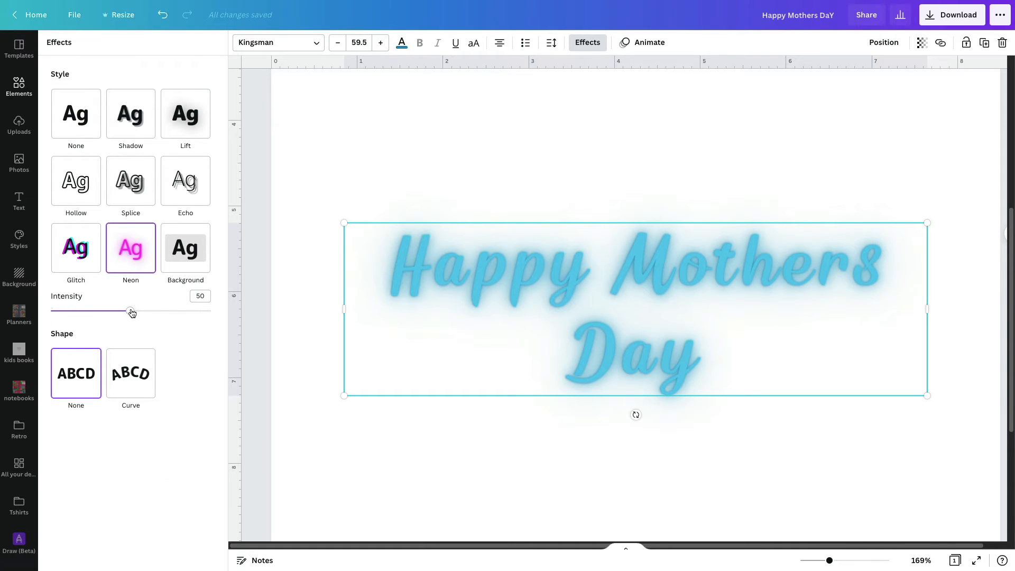
drag(131, 313, 56, 311)
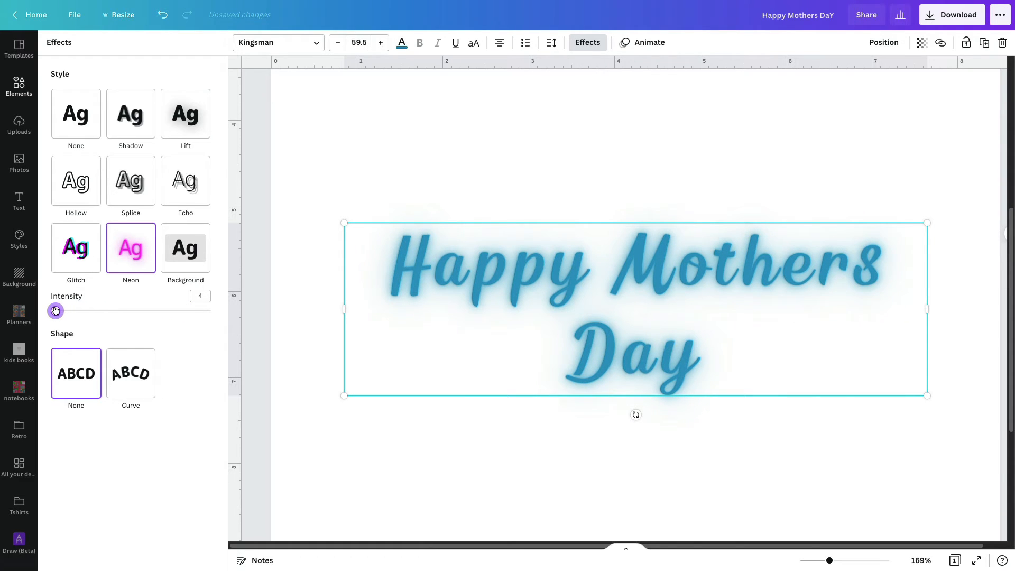
drag(56, 311, 151, 315)
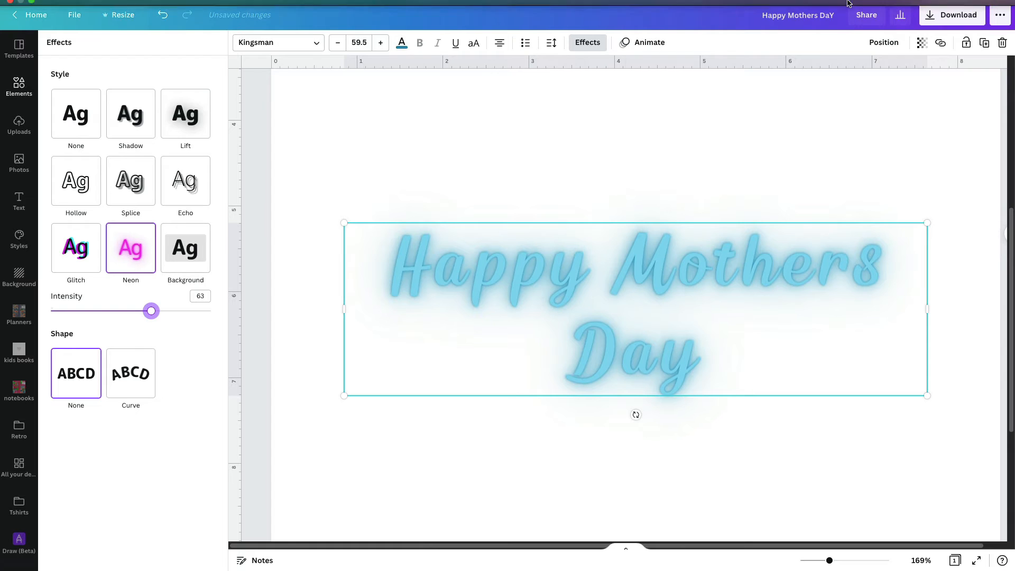
click(824, 6)
click(830, 38)
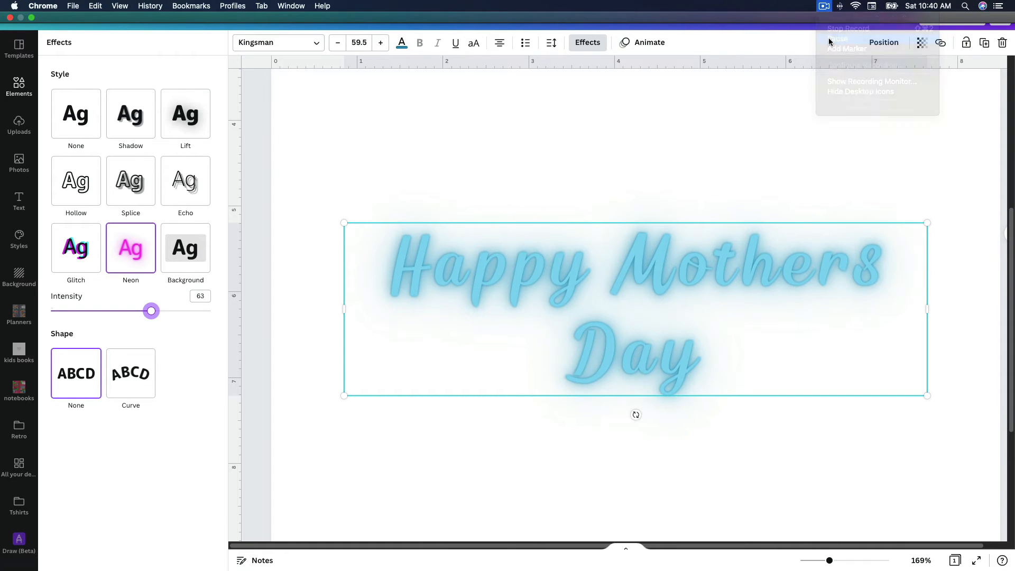
Step: Try lime green on the neon heading, settle on the Retro Punch palette's crimson, and set the Neon intensity to 100
click(402, 45)
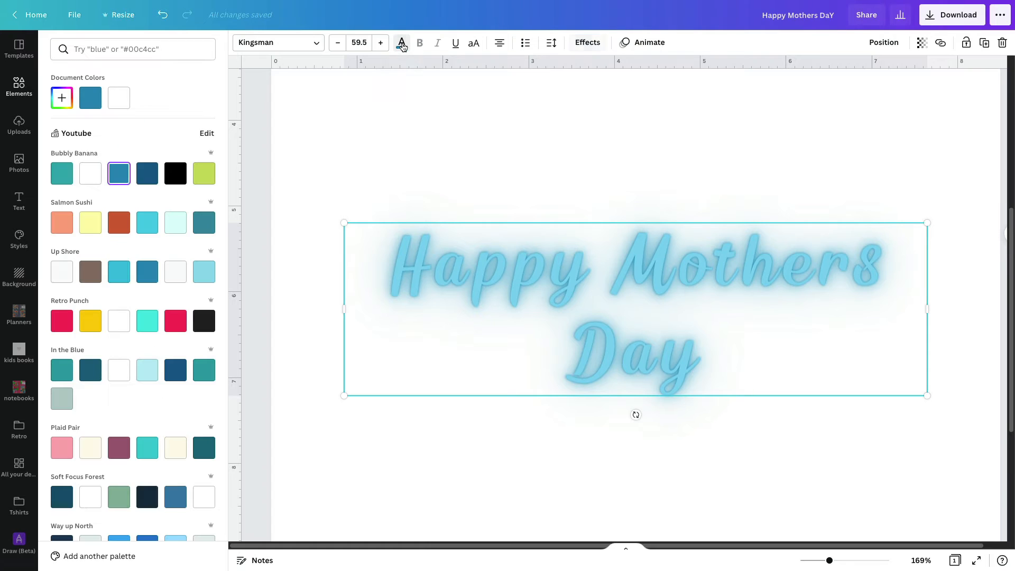
click(204, 170)
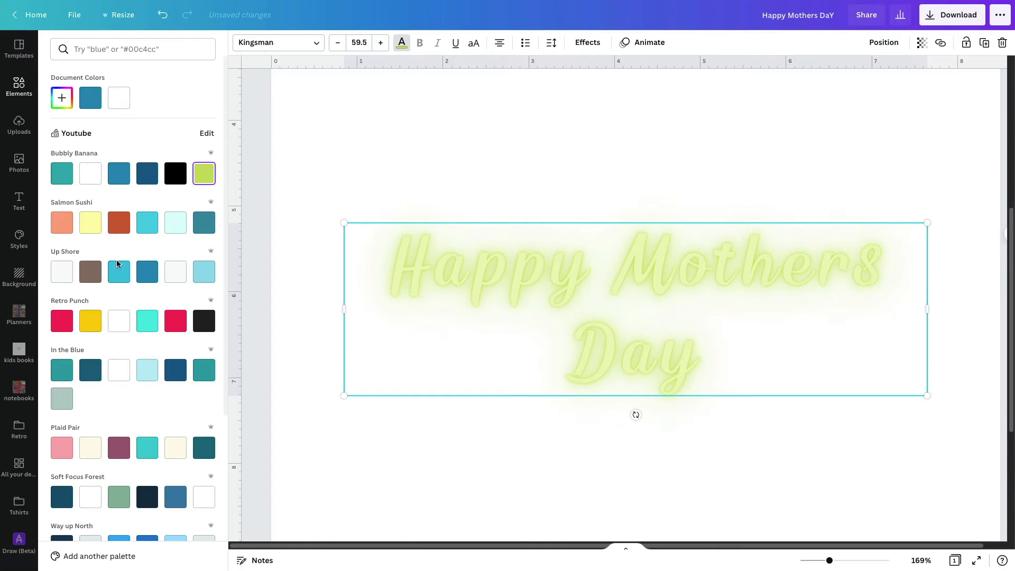
click(176, 325)
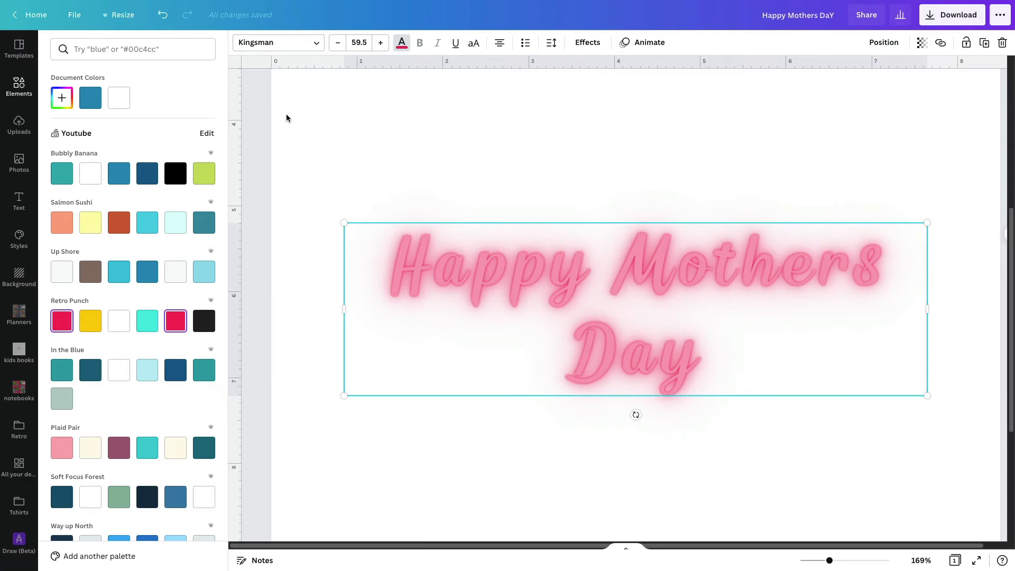
click(587, 42)
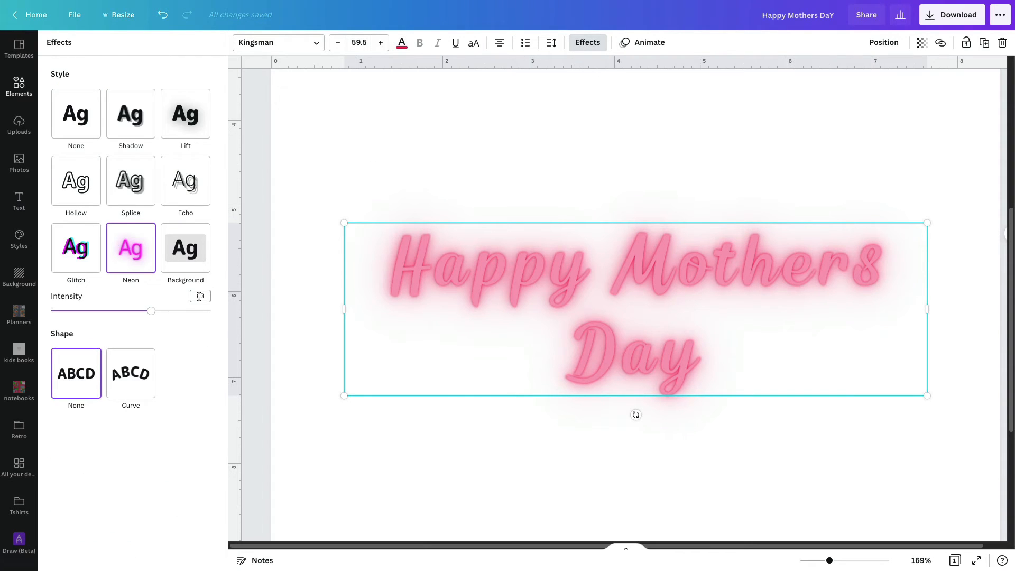
drag(152, 311, 235, 326)
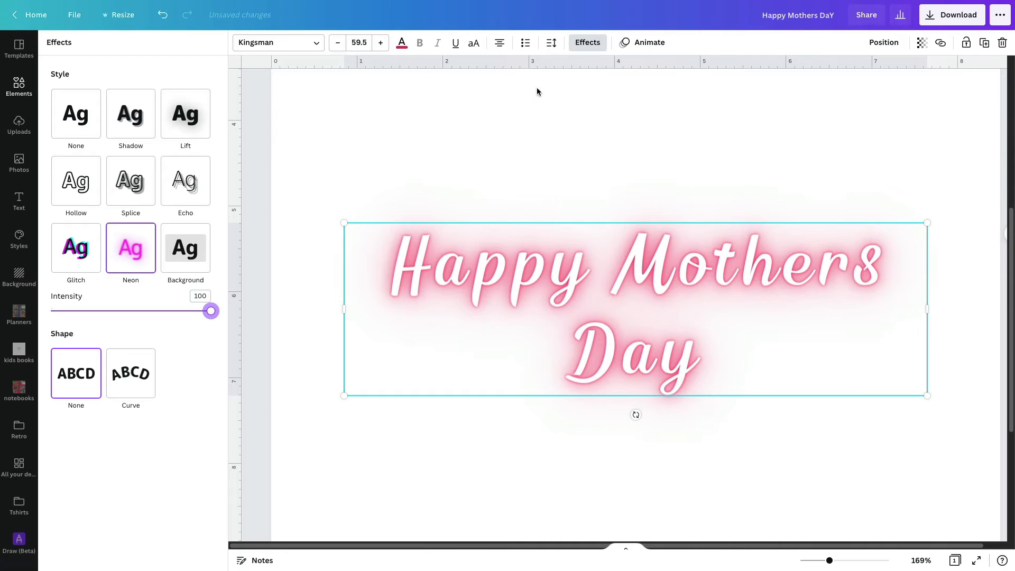
Step: Try Salmon Sushi teal, Bubbly Banana lime and Retro Punch yellow on the neon heading, settling on the Plaid Pair palette's plum
click(403, 43)
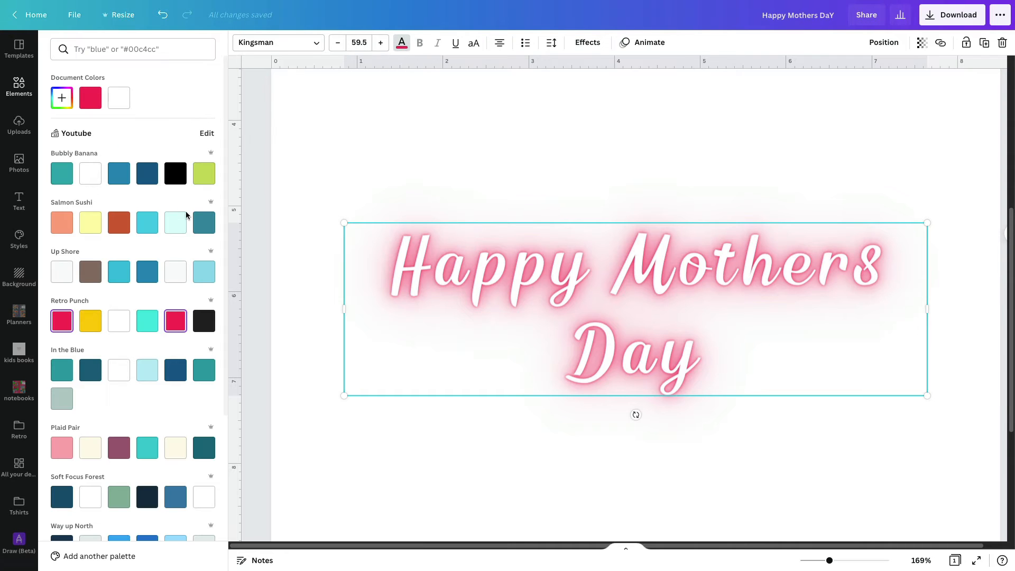
click(198, 222)
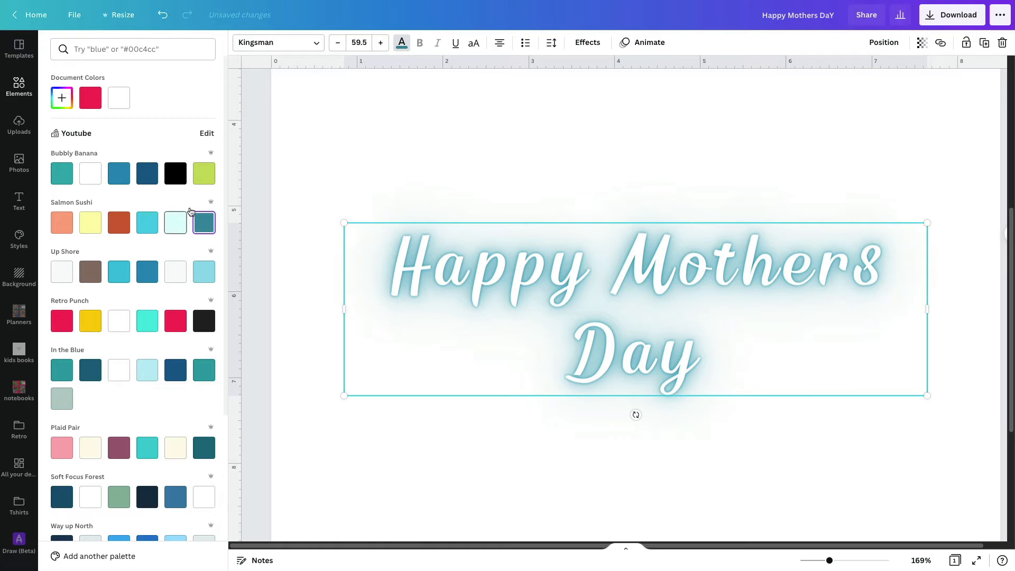
click(208, 176)
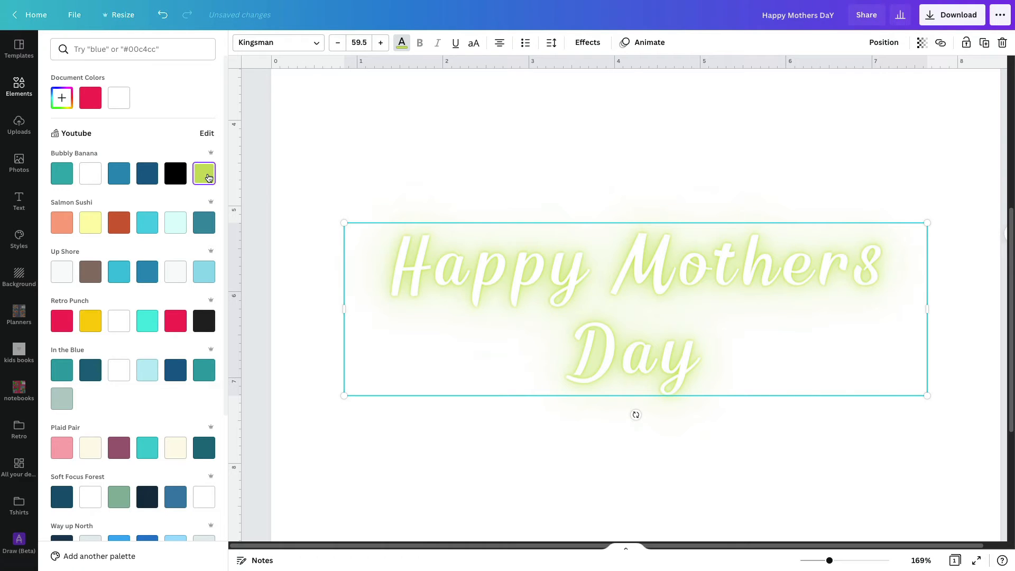
click(89, 328)
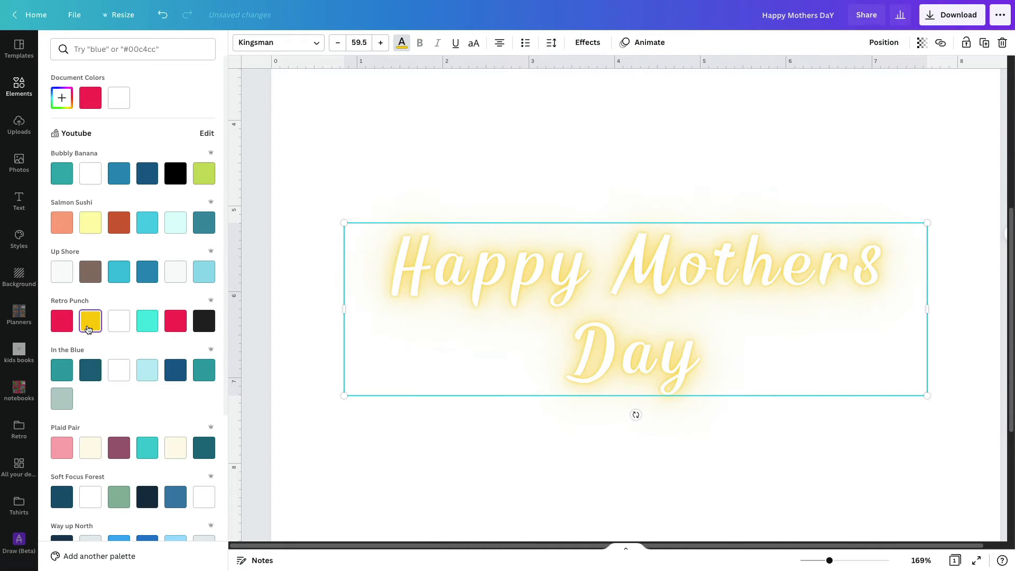
click(117, 454)
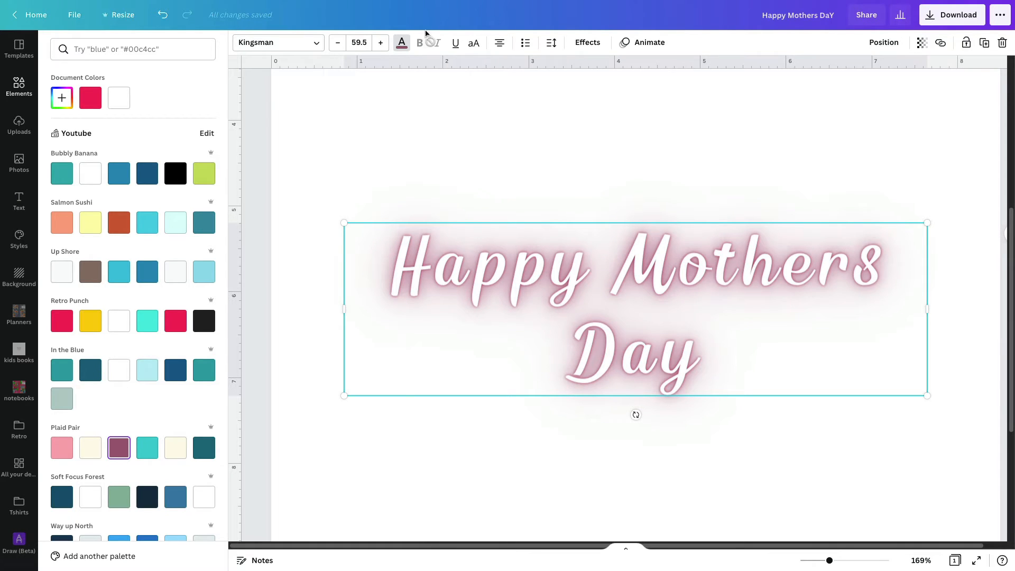
Step: Apply the Curve shape to the heading, try a curve of -99 and settle on -45 so the text bends downward
click(585, 45)
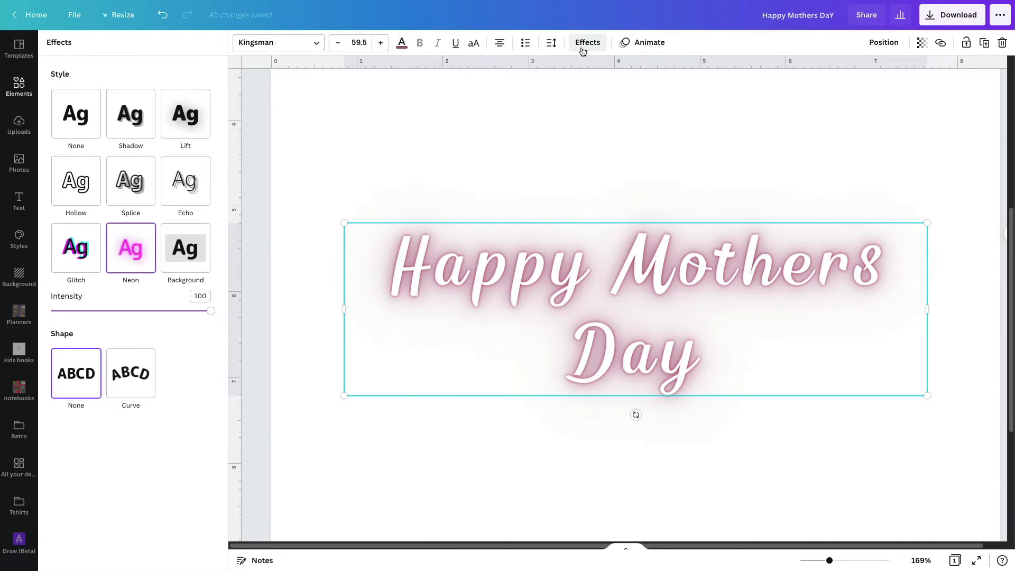
click(128, 378)
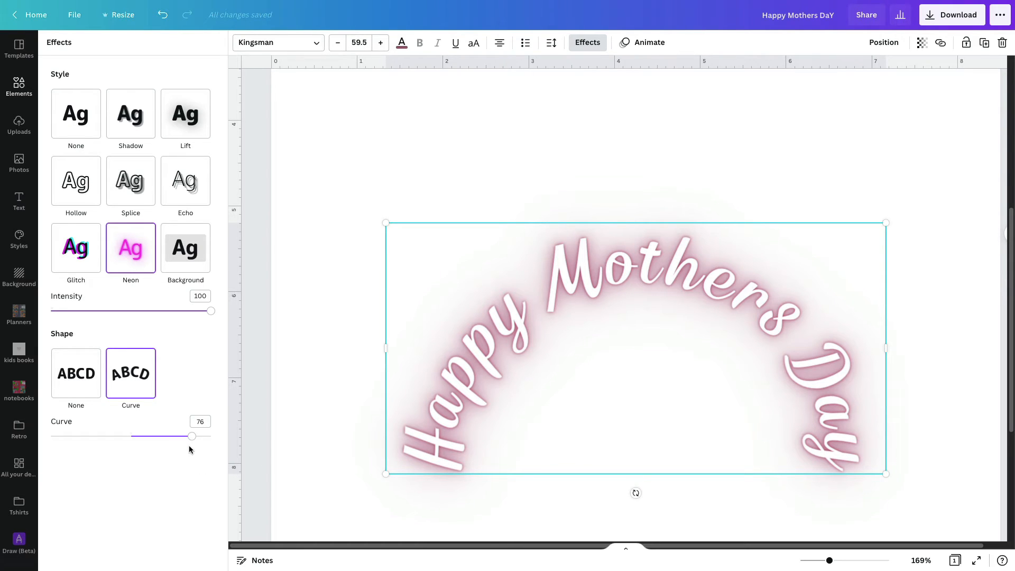
drag(192, 437, 52, 434)
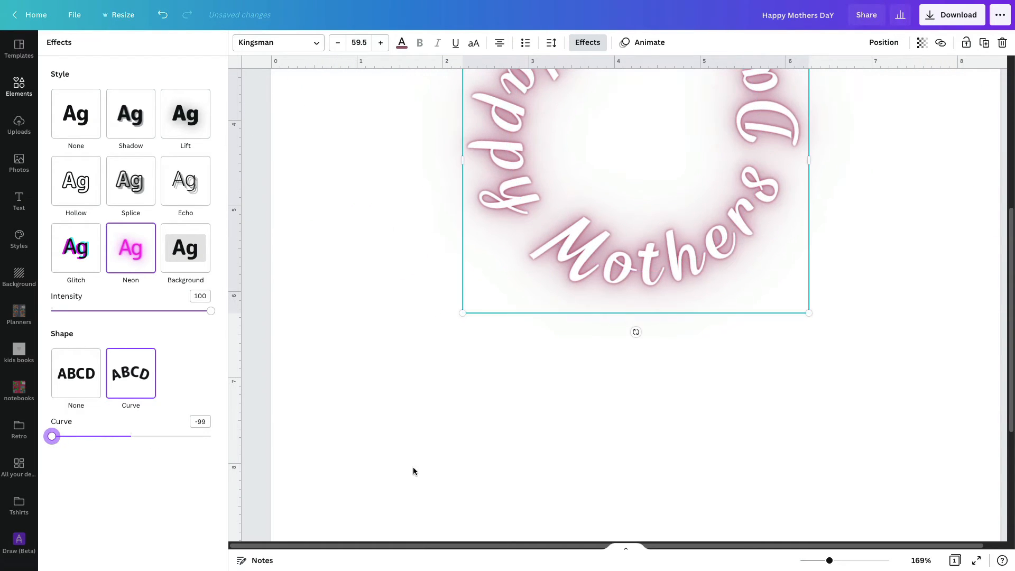
scroll(415, 466, down, 2)
scroll(415, 465, up, 3)
scroll(414, 465, up, 1)
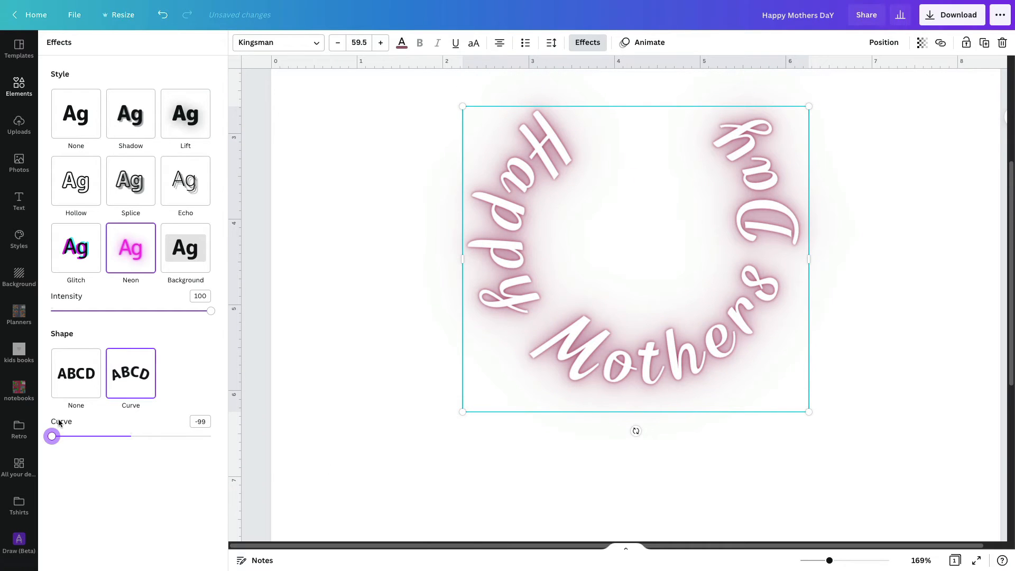
drag(52, 435, 95, 443)
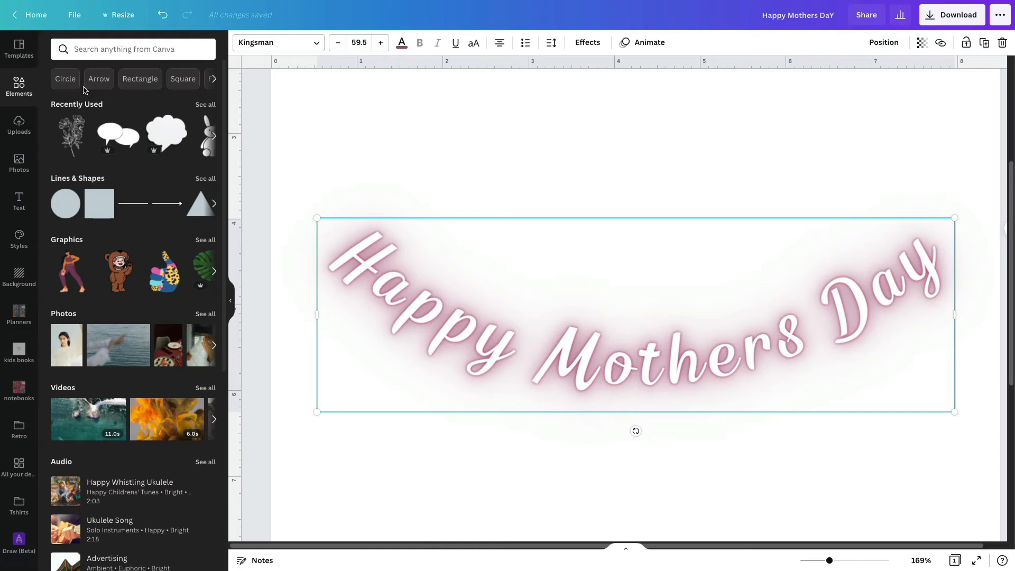
Step: Add a circle about 5 in wide behind the heading, and fit the heading over its lower part at font size 46.5
click(64, 211)
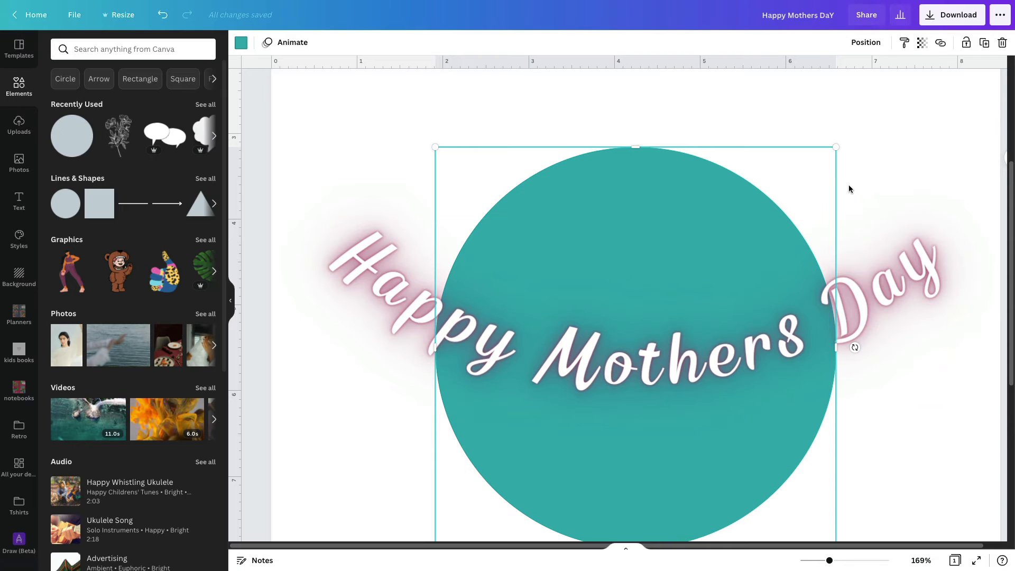
drag(838, 147, 893, 118)
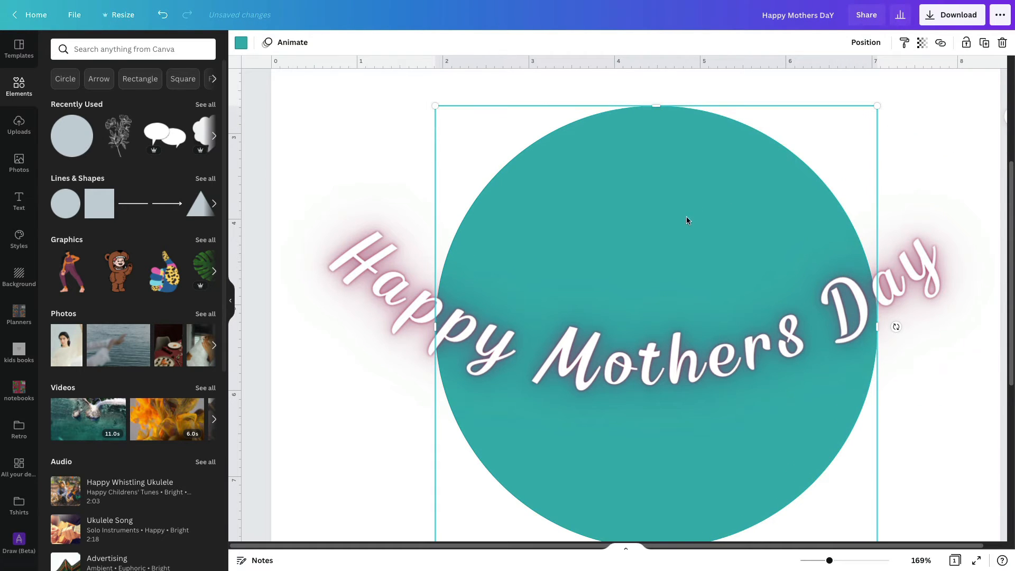
click(671, 217)
drag(671, 217, 702, 344)
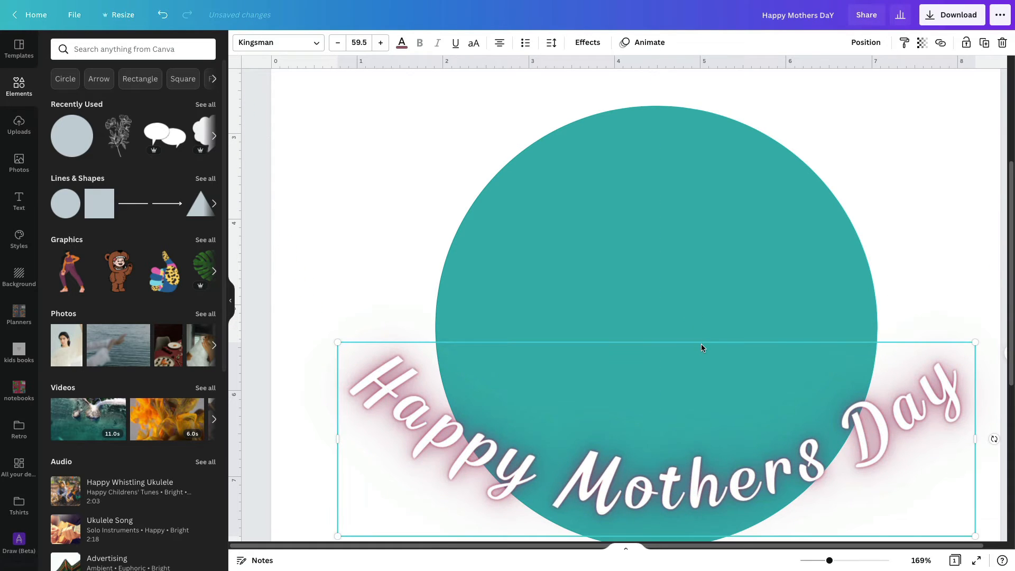
click(338, 47)
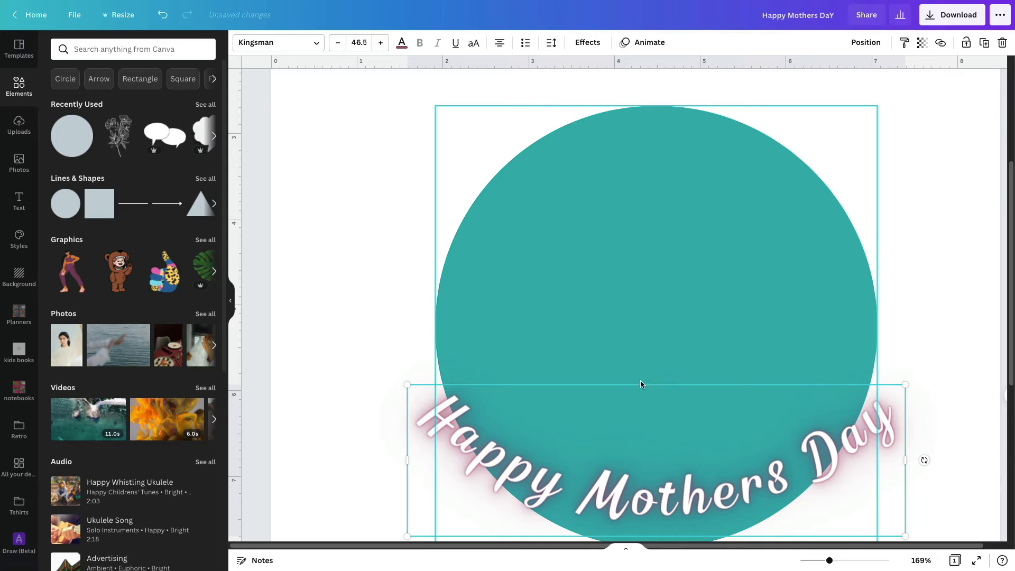
drag(672, 430, 669, 412)
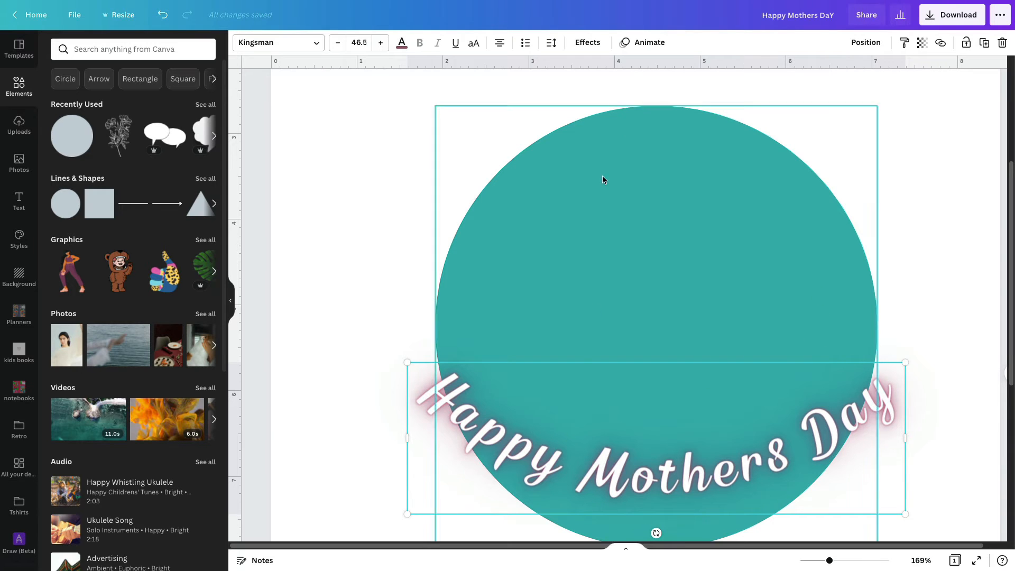
Step: Tighten the heading's curve to -70 and reposition the text so it follows the inside of the circle's lower edge
click(589, 42)
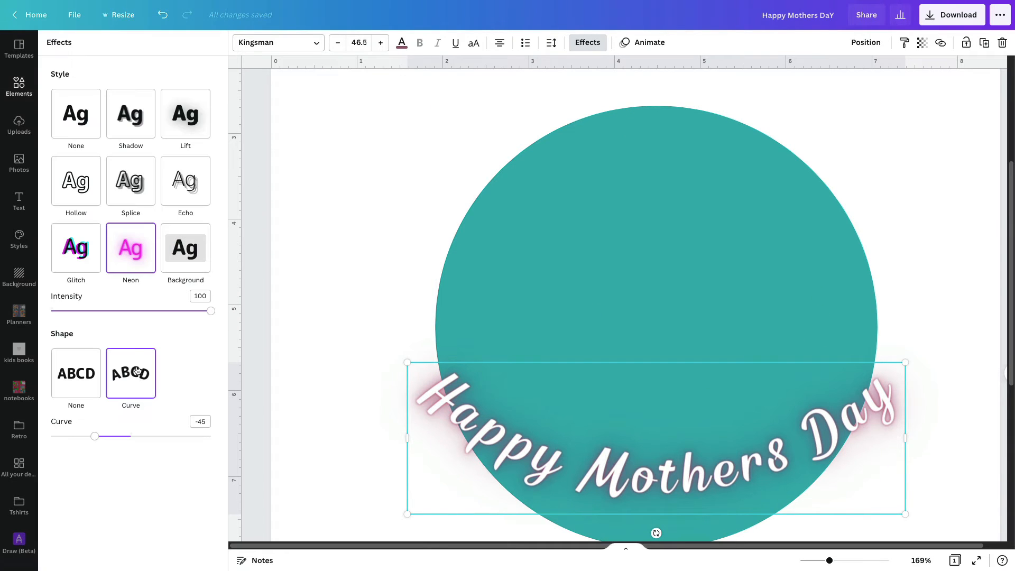
drag(97, 439, 82, 436)
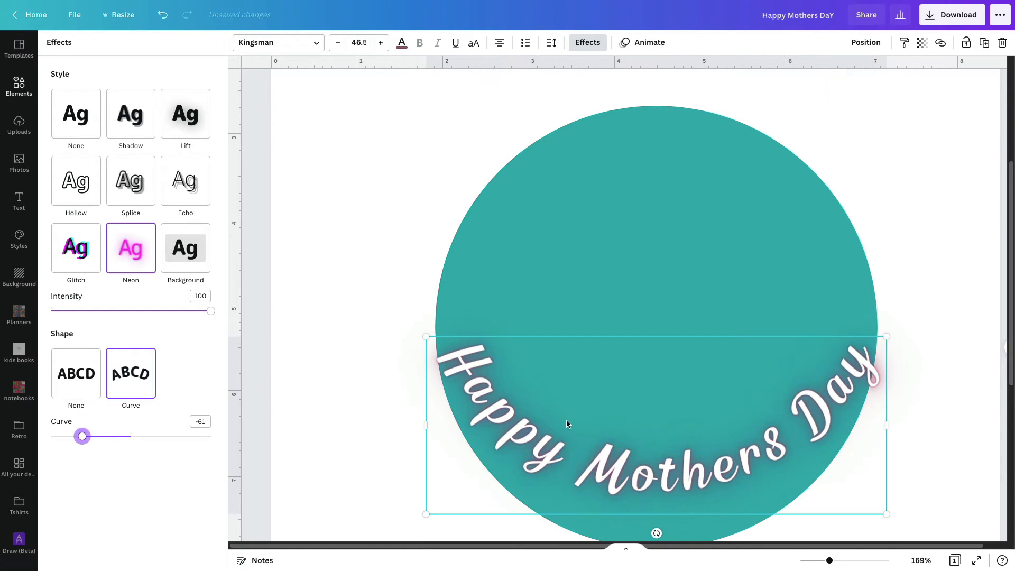
drag(585, 423, 589, 450)
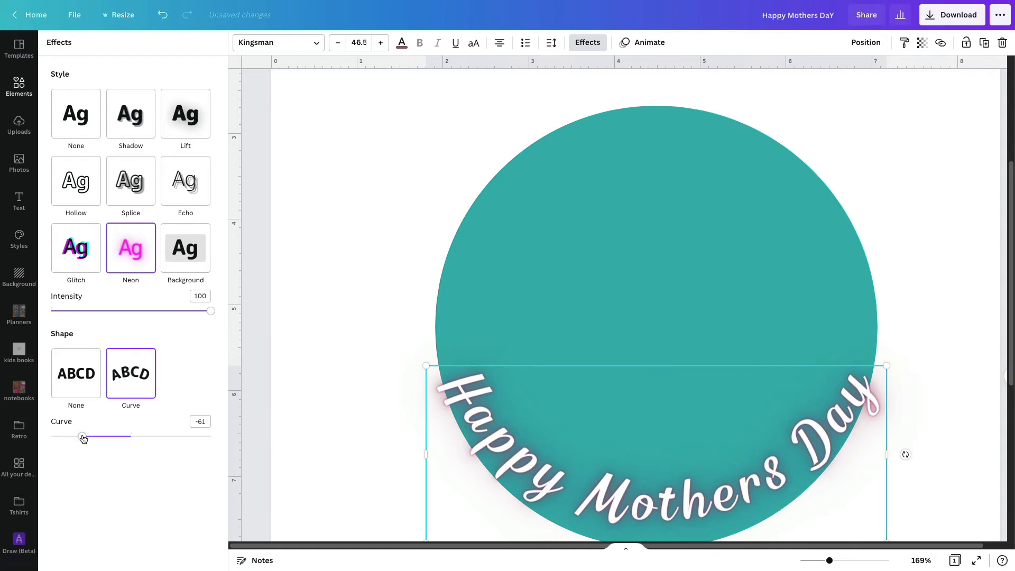
drag(83, 438, 75, 437)
drag(620, 465, 617, 474)
click(823, 311)
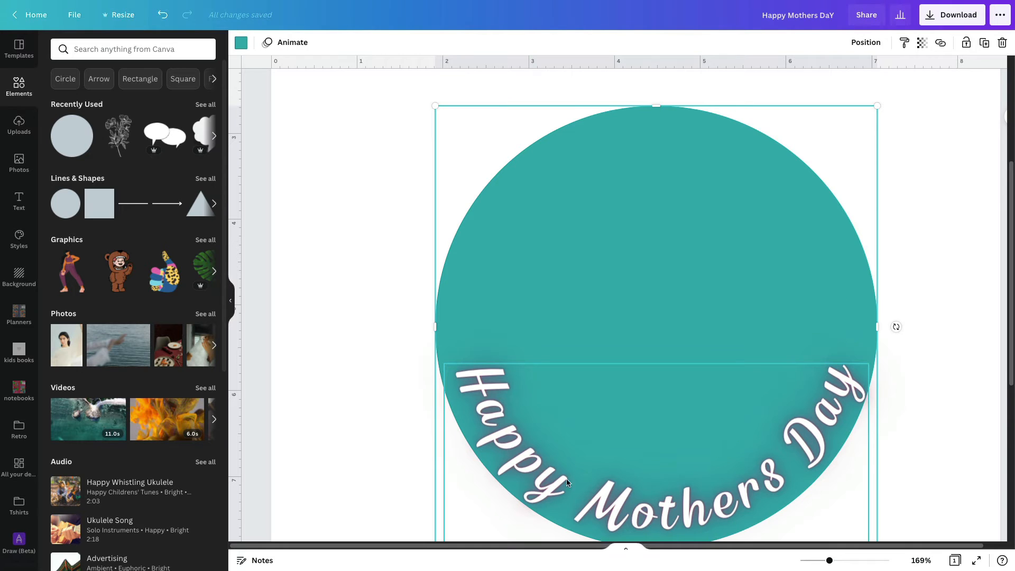
Step: Bend the heading upward with a curve of 68 and place it along the inside of the circle's upper edge
click(528, 384)
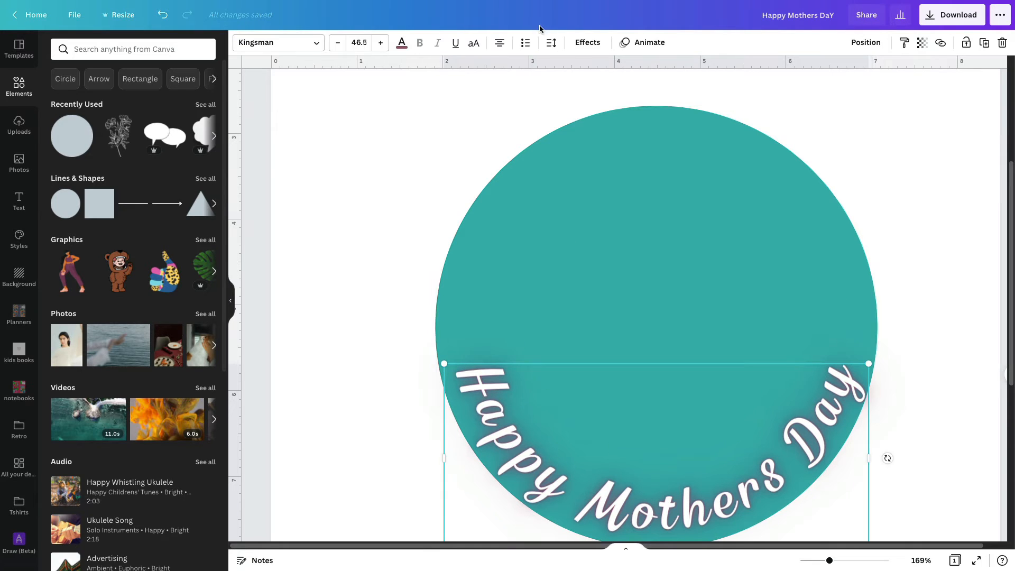
click(588, 42)
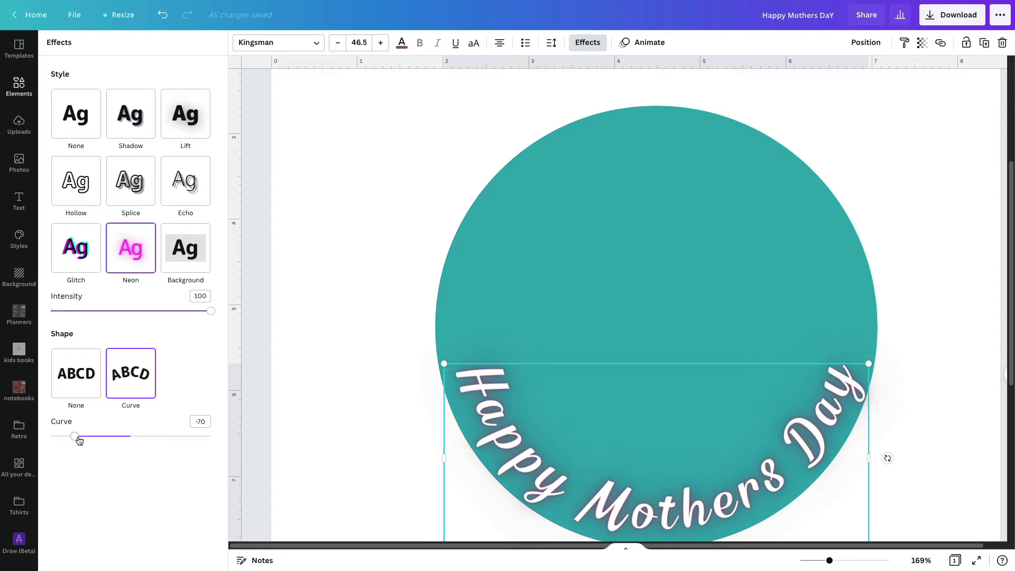
drag(78, 441, 183, 438)
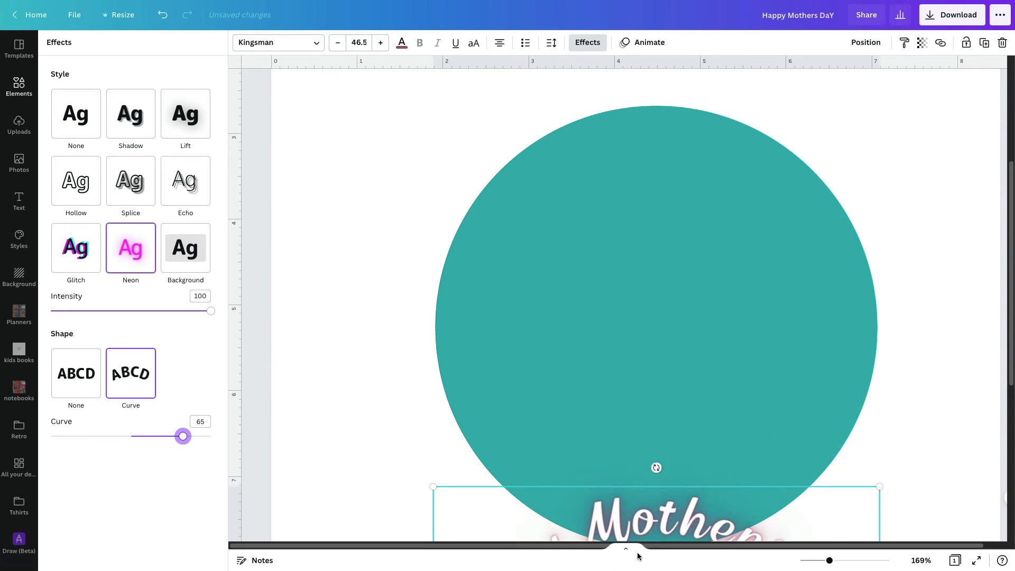
drag(662, 528, 661, 143)
drag(183, 436, 185, 436)
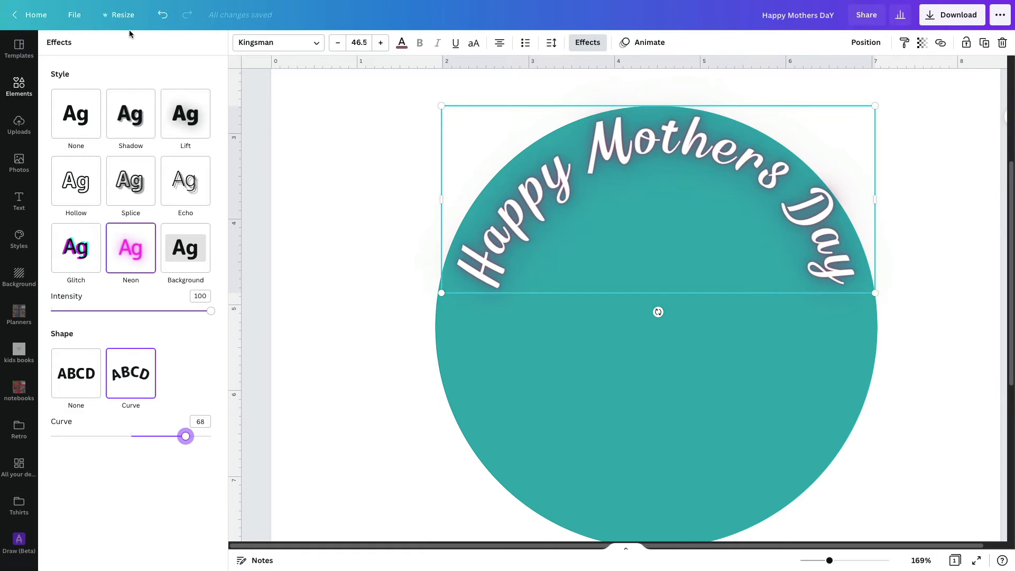
Step: Add the recently used line-art flower graphic, shrink it and center it inside the circle below the heading
click(16, 89)
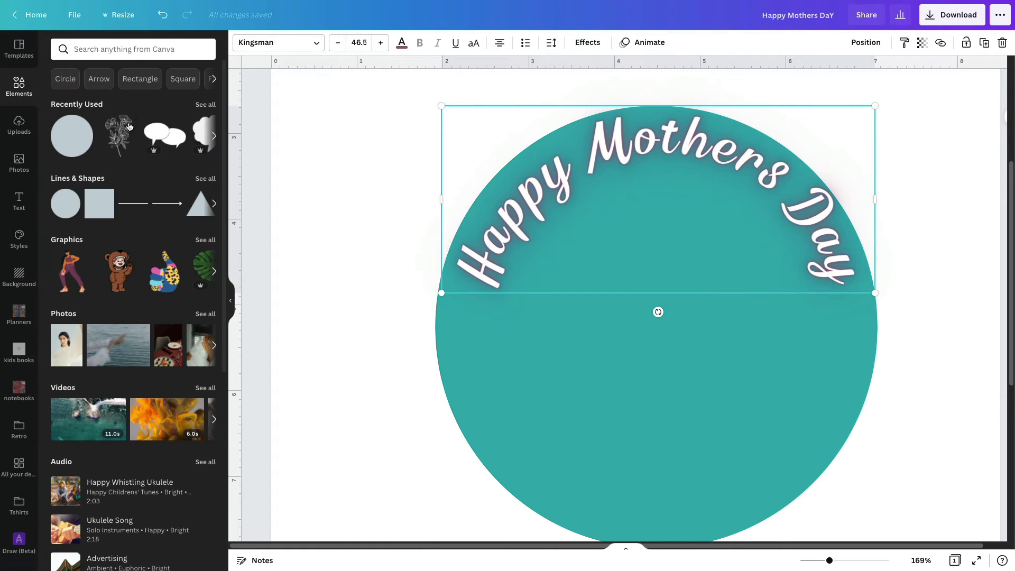
click(114, 141)
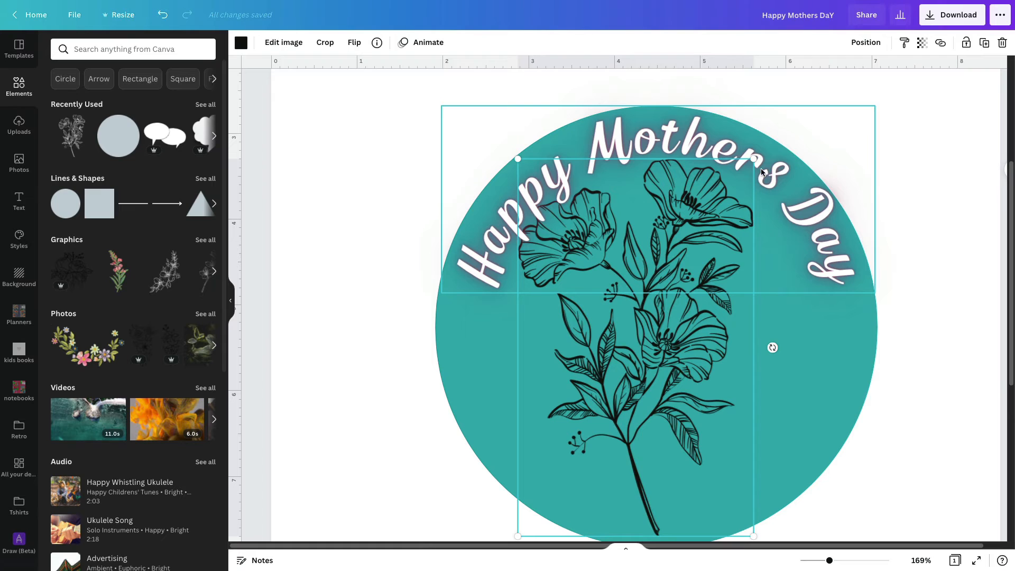
drag(753, 158, 743, 201)
drag(670, 434, 703, 424)
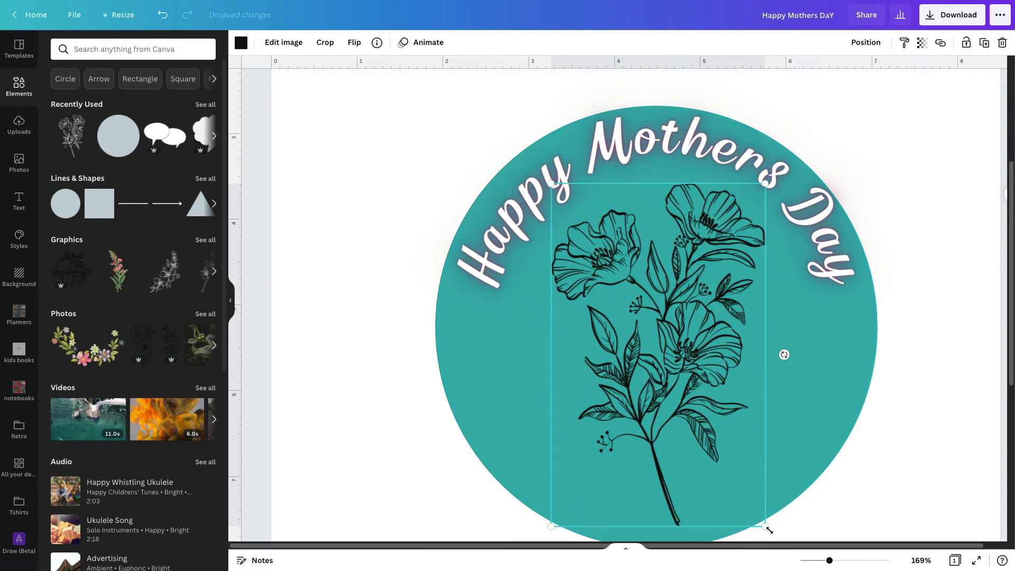
drag(766, 525, 753, 506)
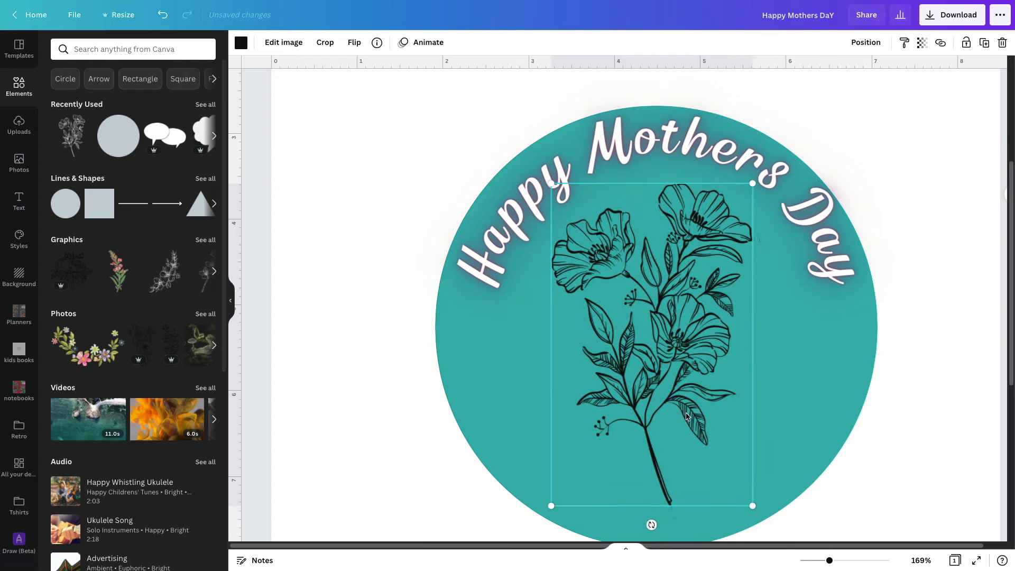
drag(676, 404, 682, 412)
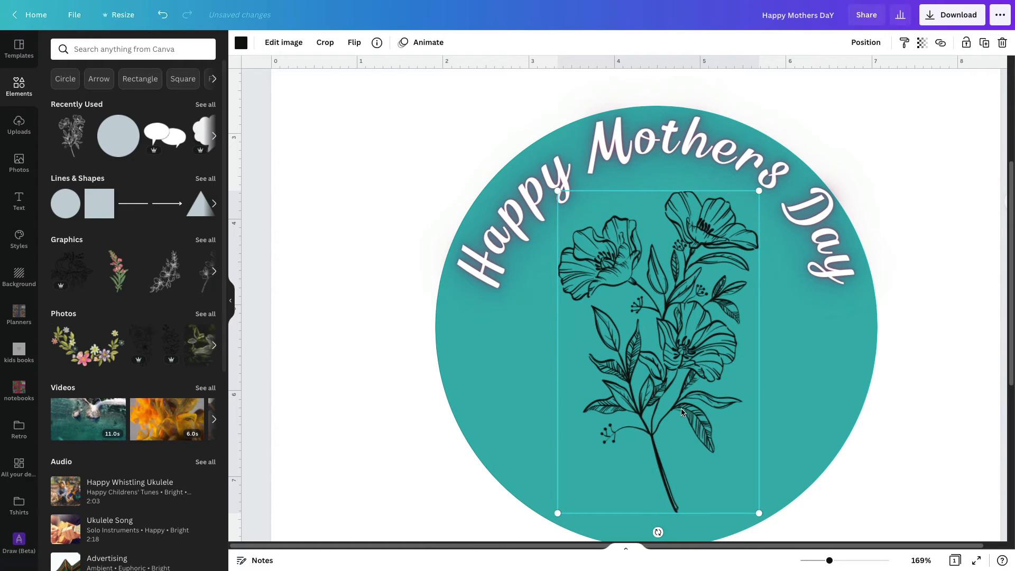
Step: Recolor the flower graphic white from the document colors and deselect it
click(239, 48)
click(174, 101)
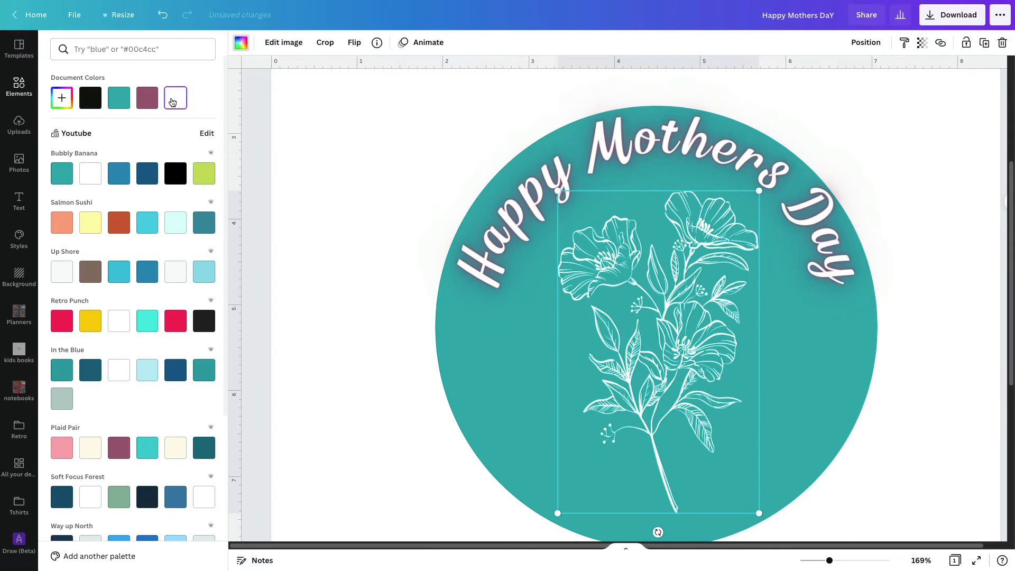
click(344, 197)
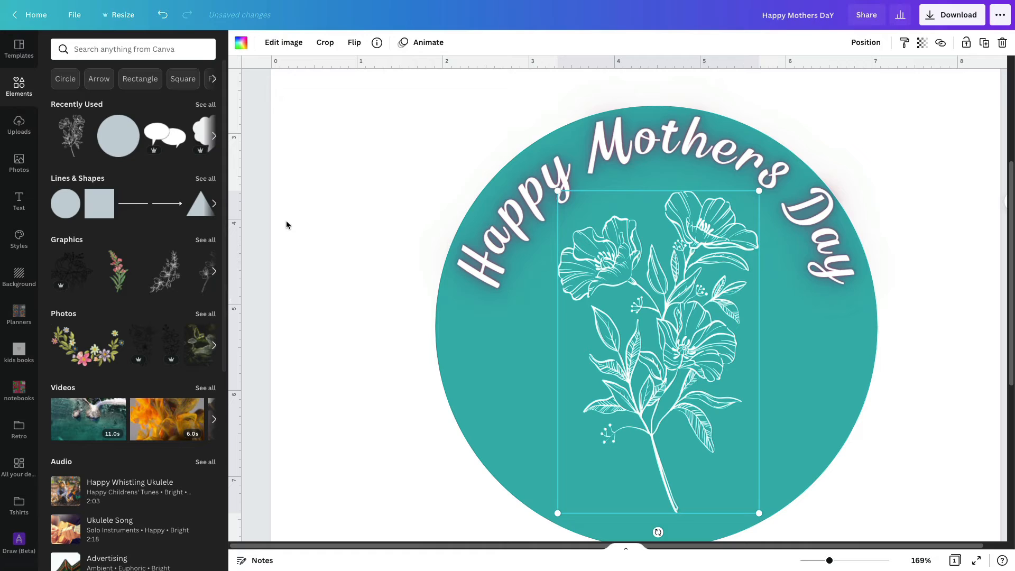
click(316, 268)
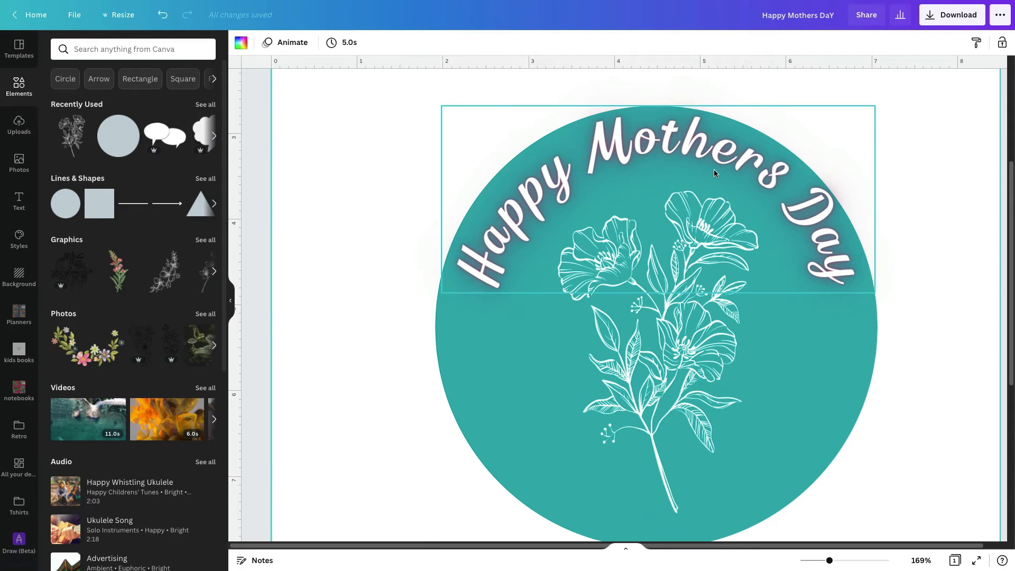
Step: Delete the flower graphic from the circle
click(665, 407)
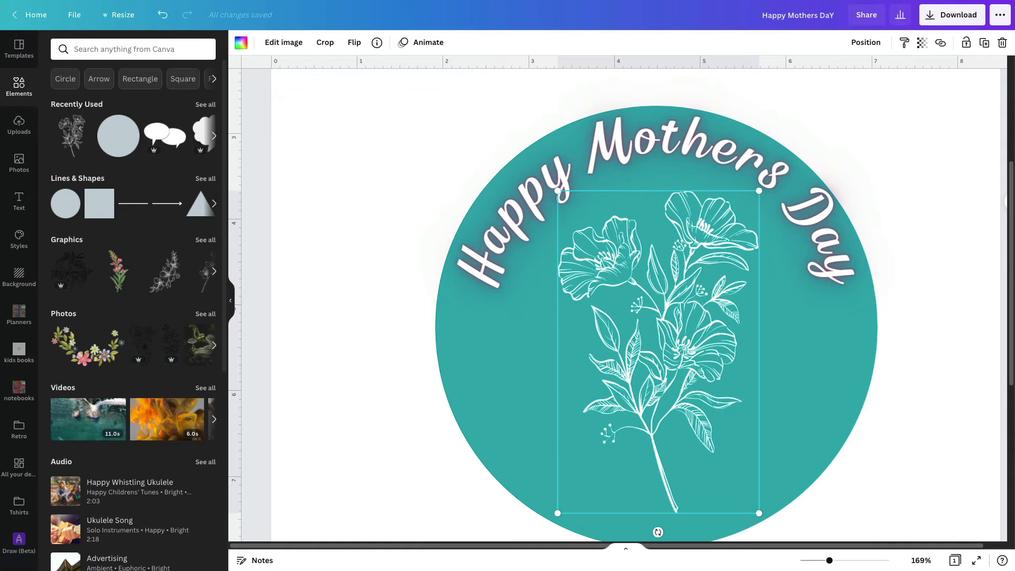
key(Delete)
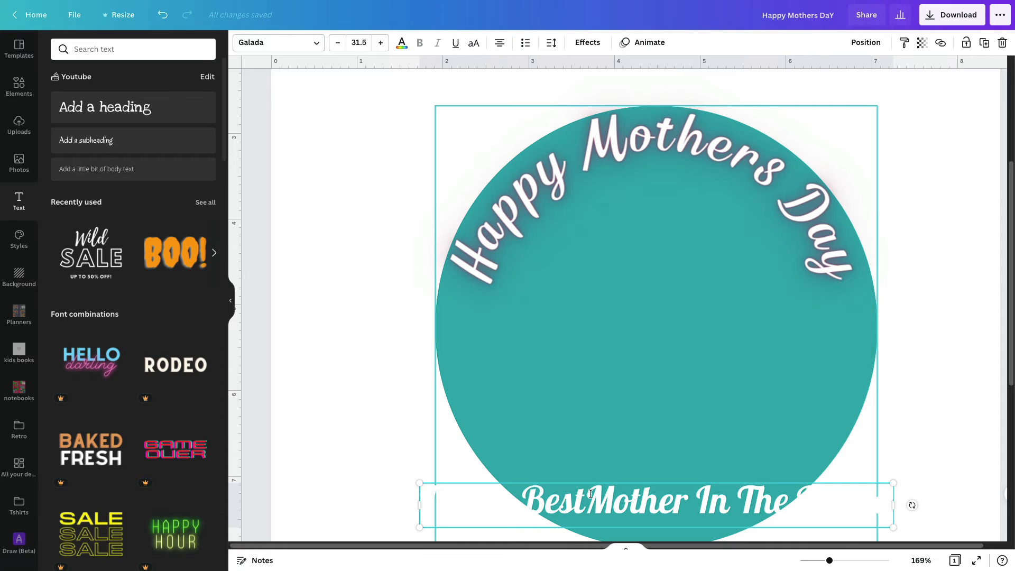
Step: Bend the "To The BestMother In The World" text downward with a curve of -47 and place it along the circle's lower edge
click(584, 42)
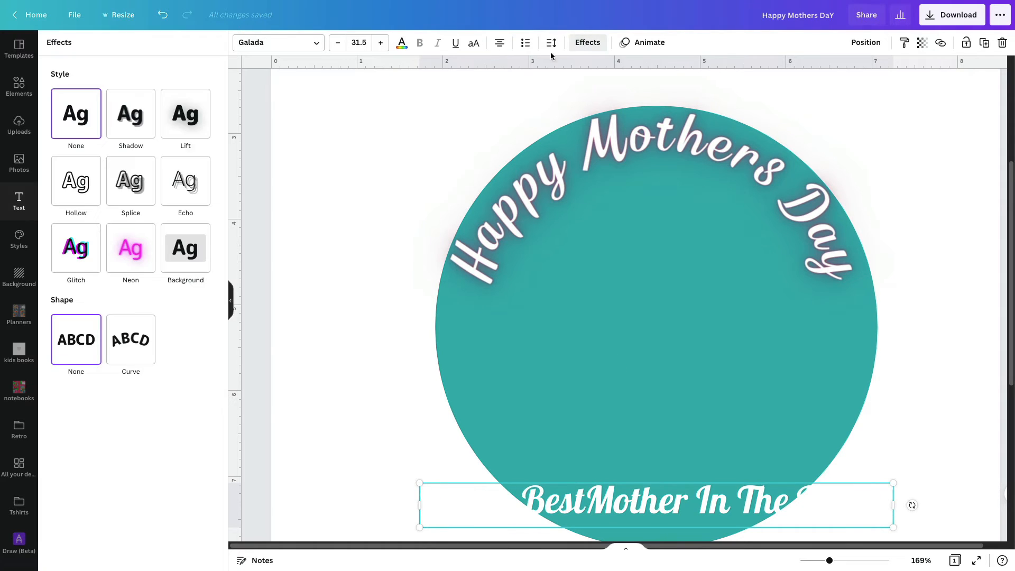
click(136, 344)
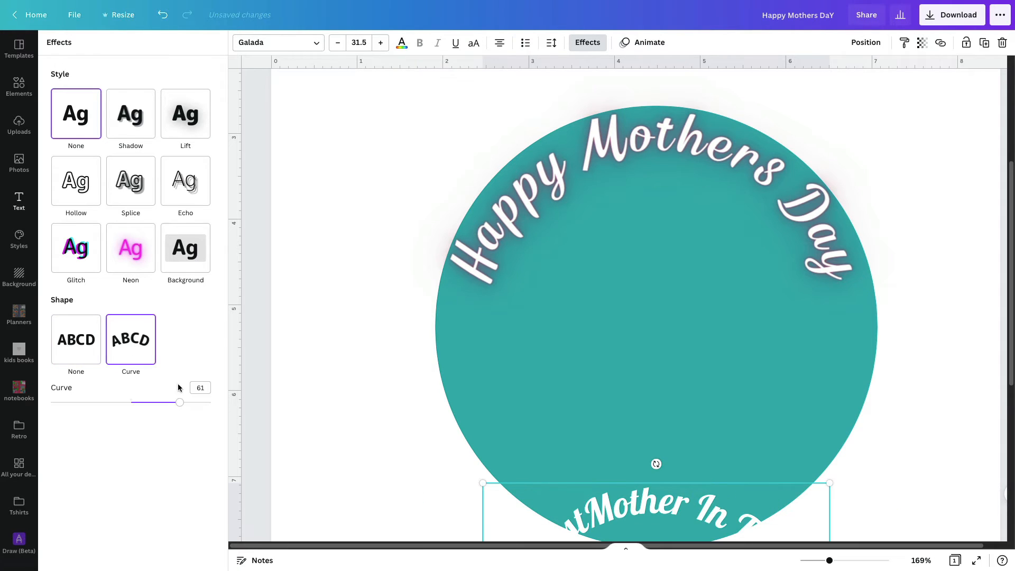
drag(176, 402, 99, 402)
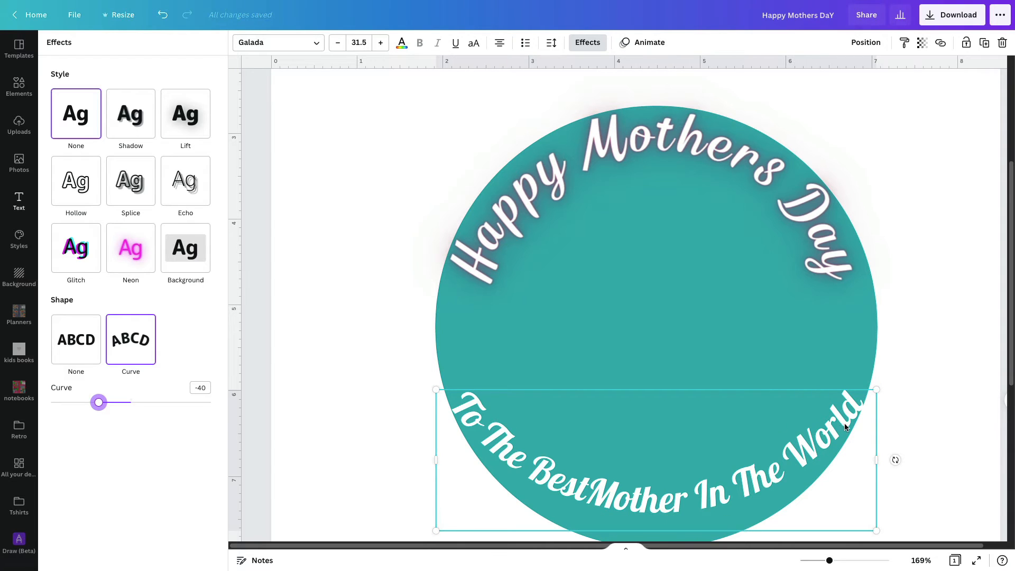
drag(103, 406, 93, 403)
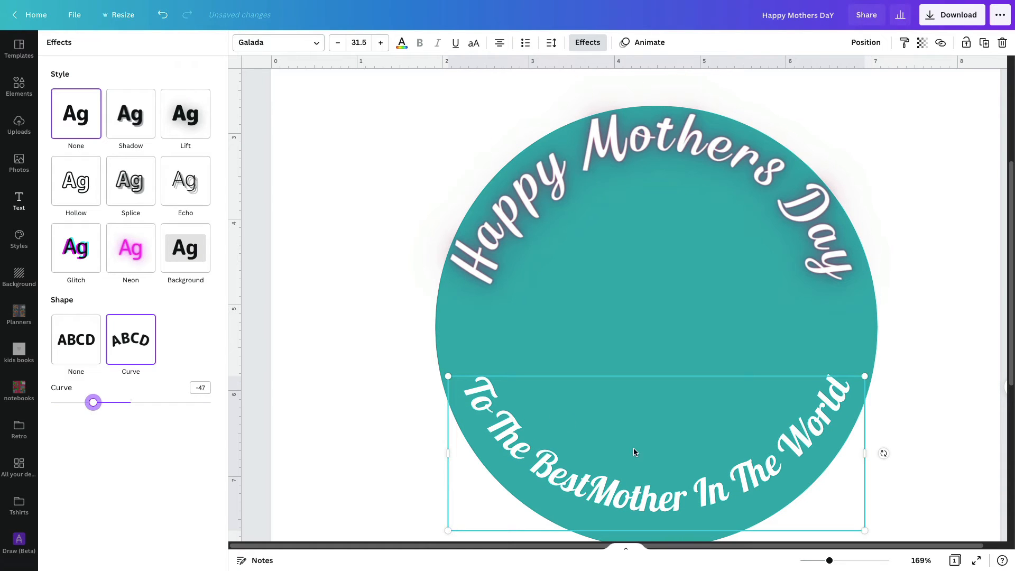
drag(633, 448, 648, 481)
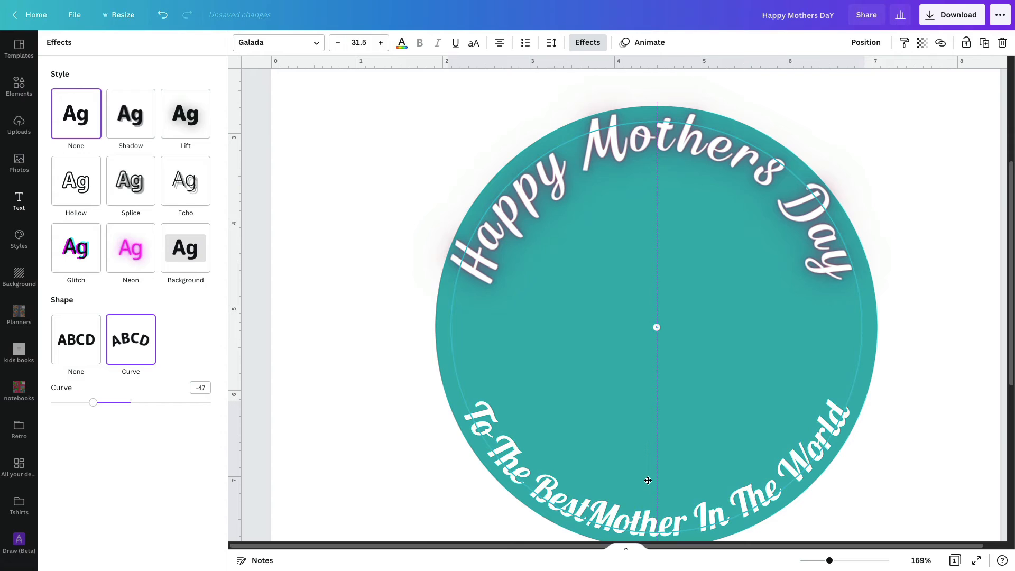
drag(648, 480, 648, 480)
click(370, 370)
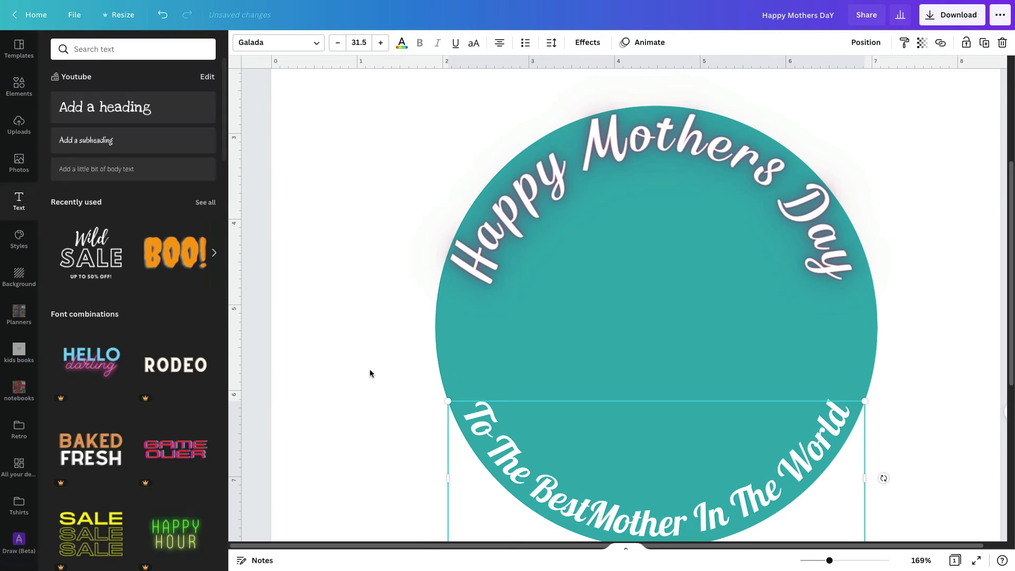
Step: Insert the missing space between "Best" and "Mother" in the curved lower text and finish editing it
click(590, 512)
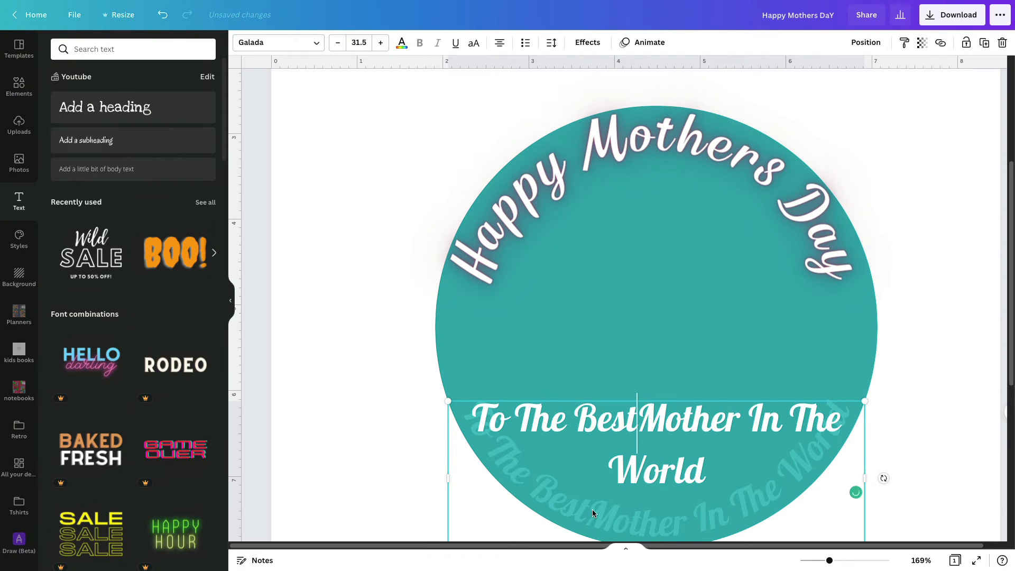
key(Return)
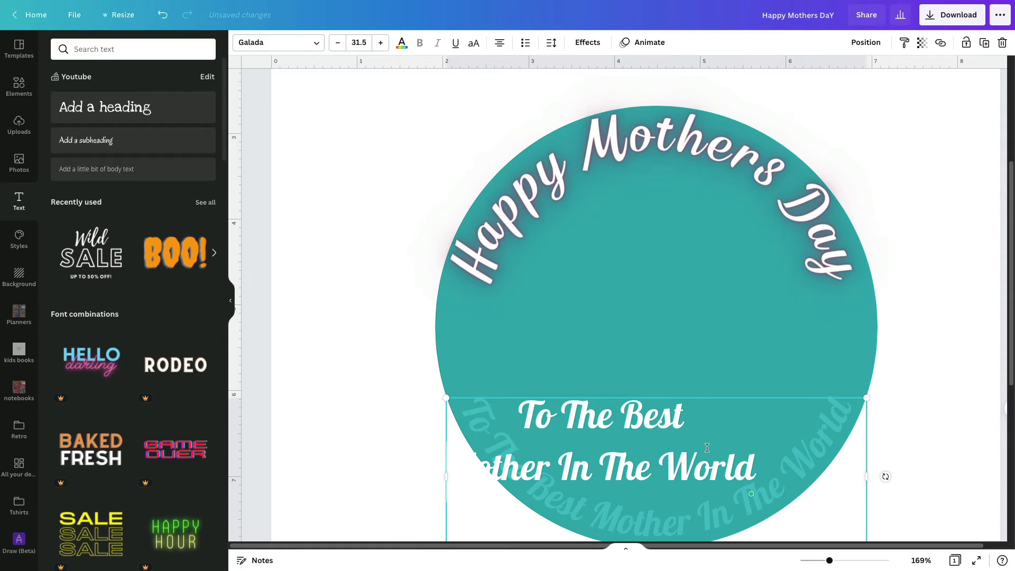
click(587, 43)
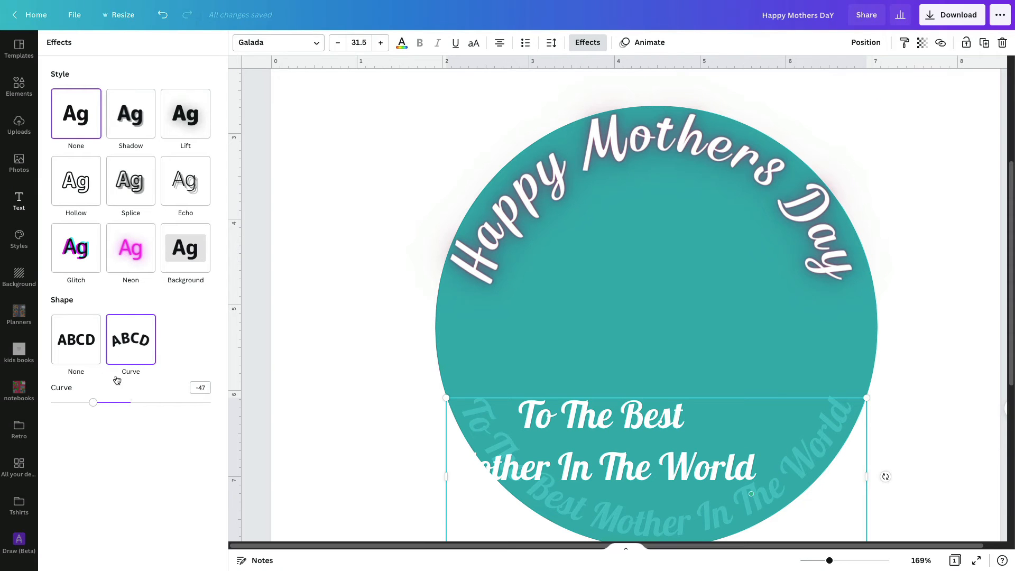
mouse_move(93, 403)
mouse_down()
mouse_move(78, 408)
mouse_move(93, 410)
mouse_up()
mouse_move(632, 525)
mouse_down()
mouse_move(650, 517)
mouse_move(632, 521)
mouse_up()
click(678, 334)
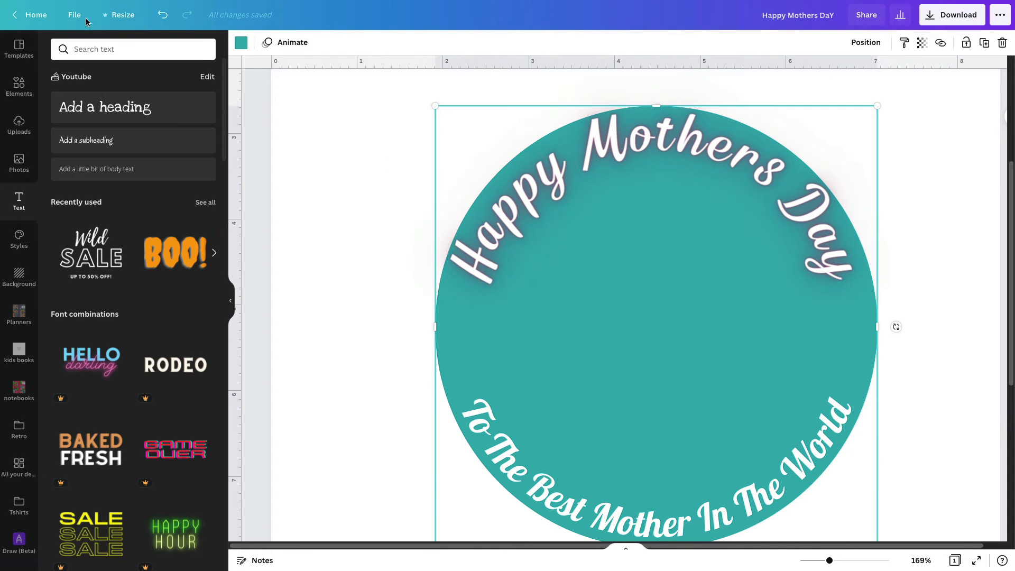
Step: Add the recently used line-art flower graphic and place it in the middle of the circle between the two curved texts
click(16, 94)
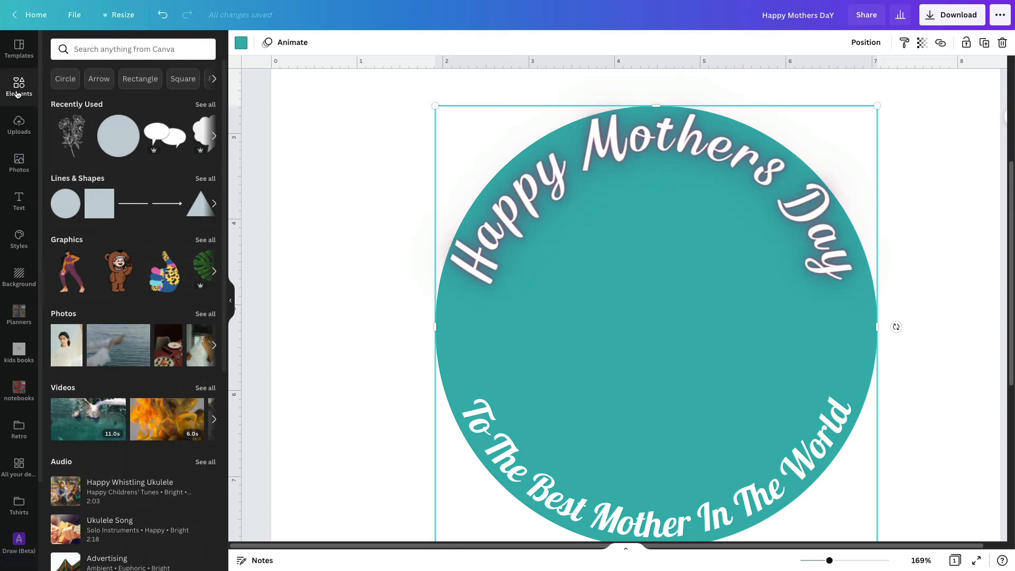
click(71, 140)
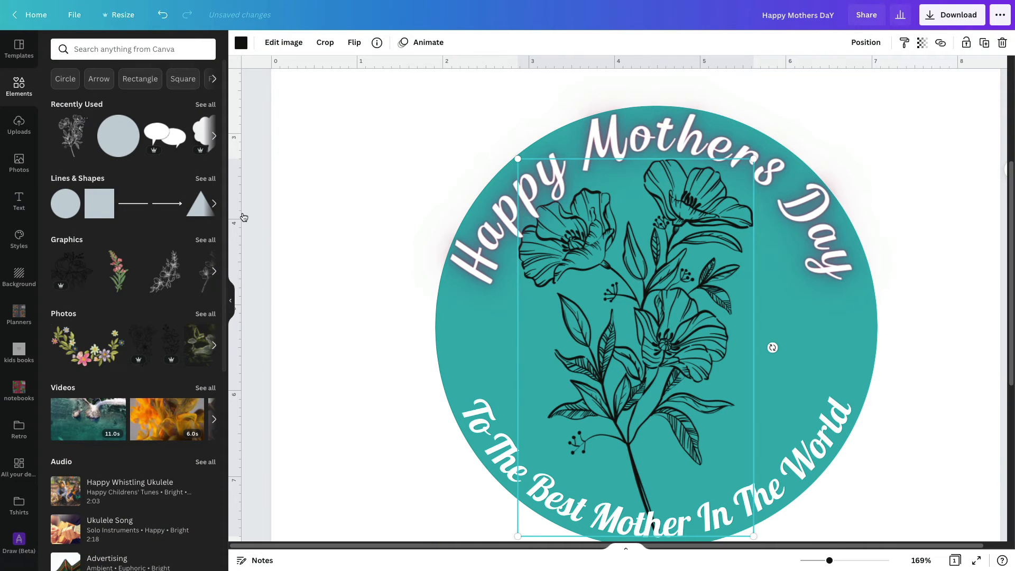
drag(651, 337, 657, 341)
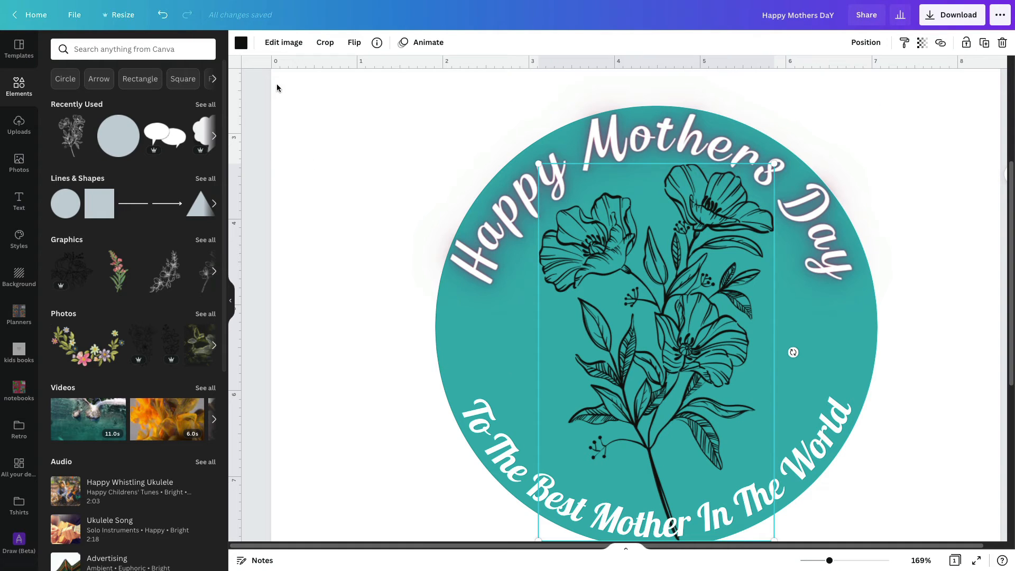
Step: Try off-white, red and yellow palette colors on the flower graphic and recolor it dark blue
click(241, 45)
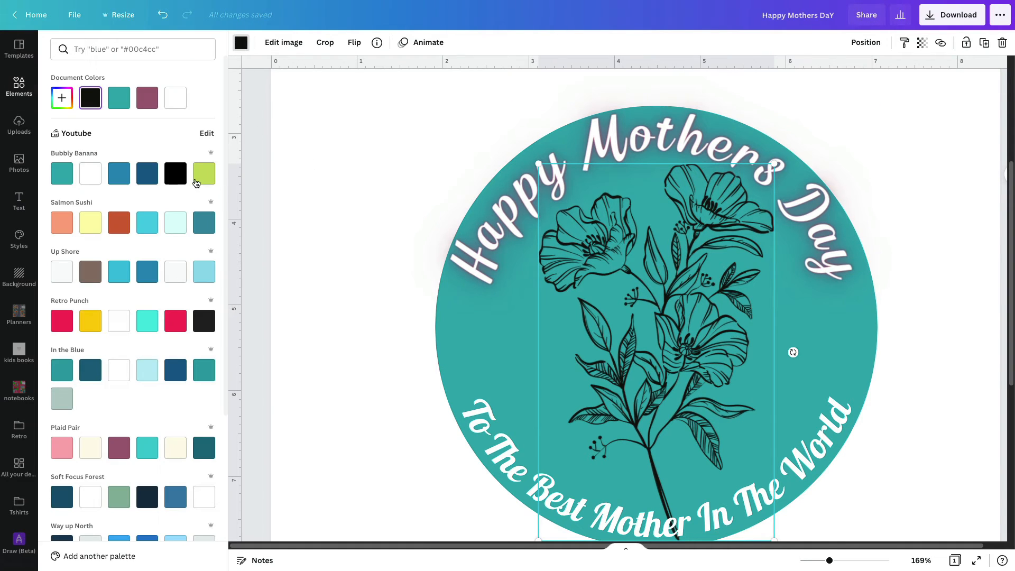
click(176, 272)
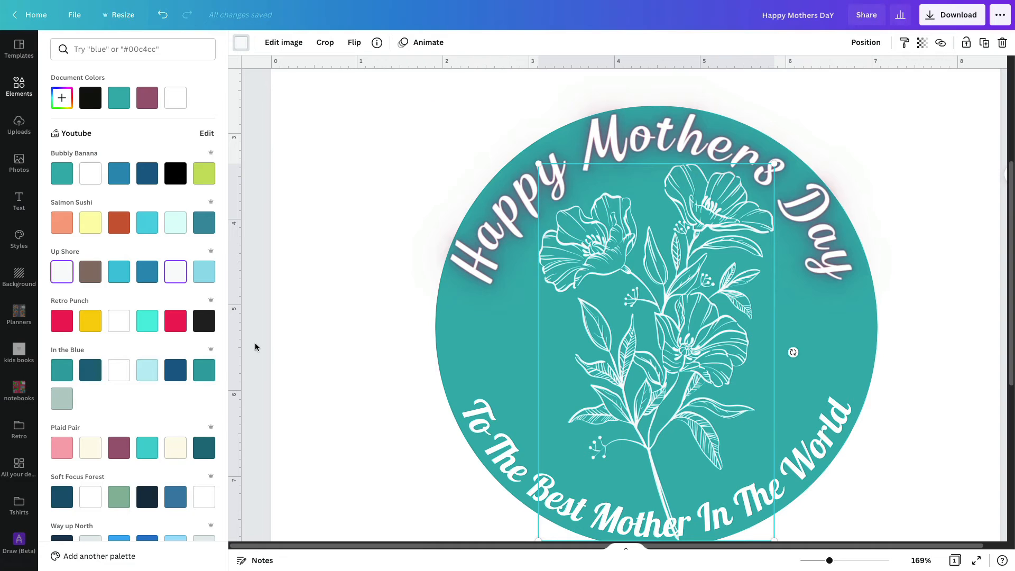
click(179, 321)
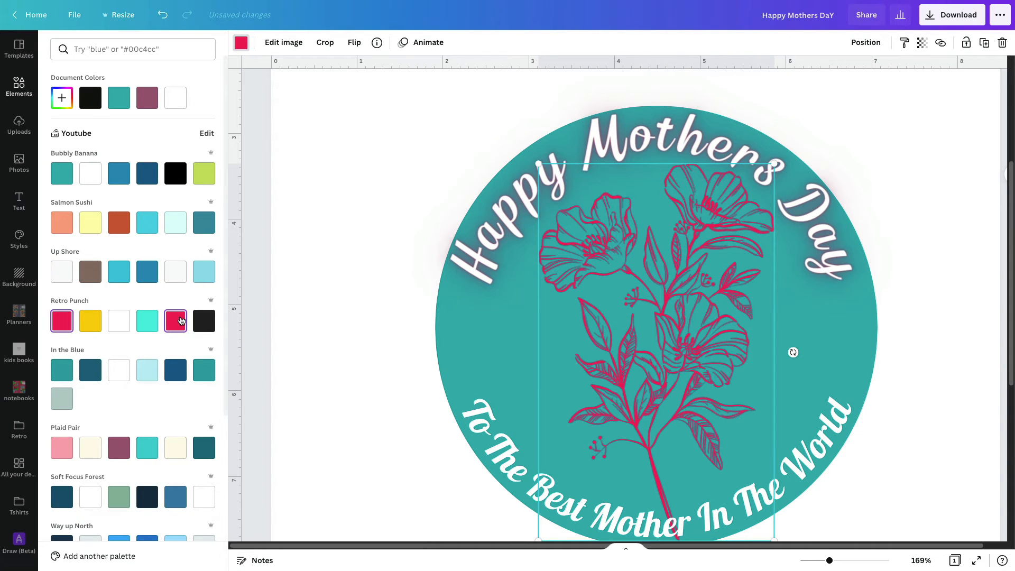
click(91, 327)
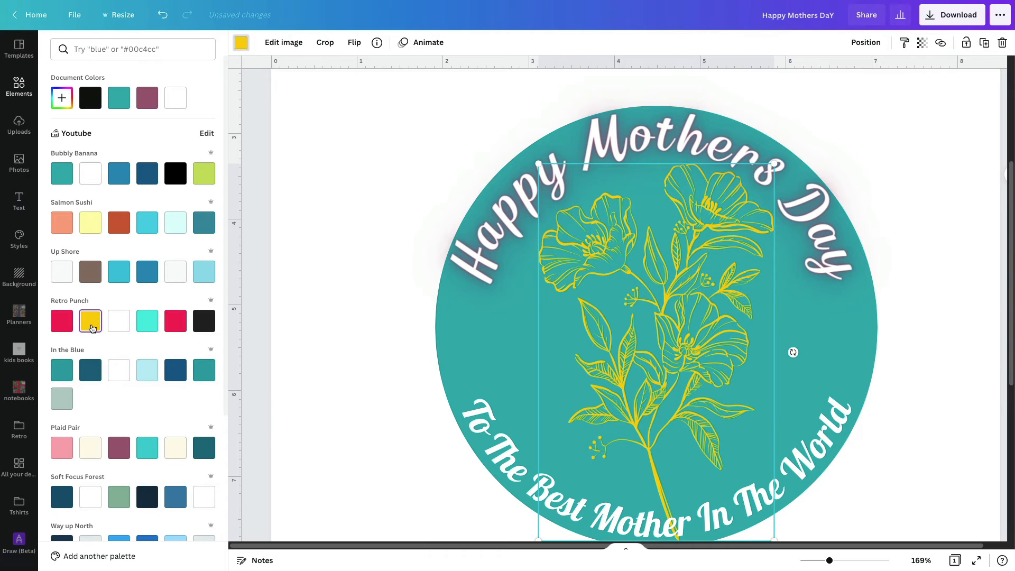
click(811, 375)
Step: Copy the style of the "Happy Mothers Day" heading onto the lower curved text
click(790, 471)
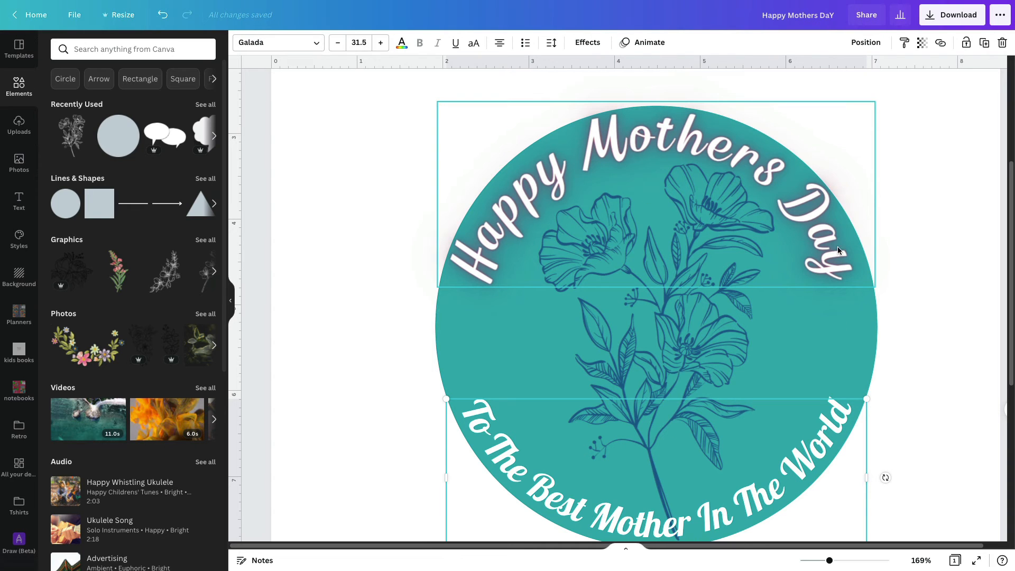
click(670, 150)
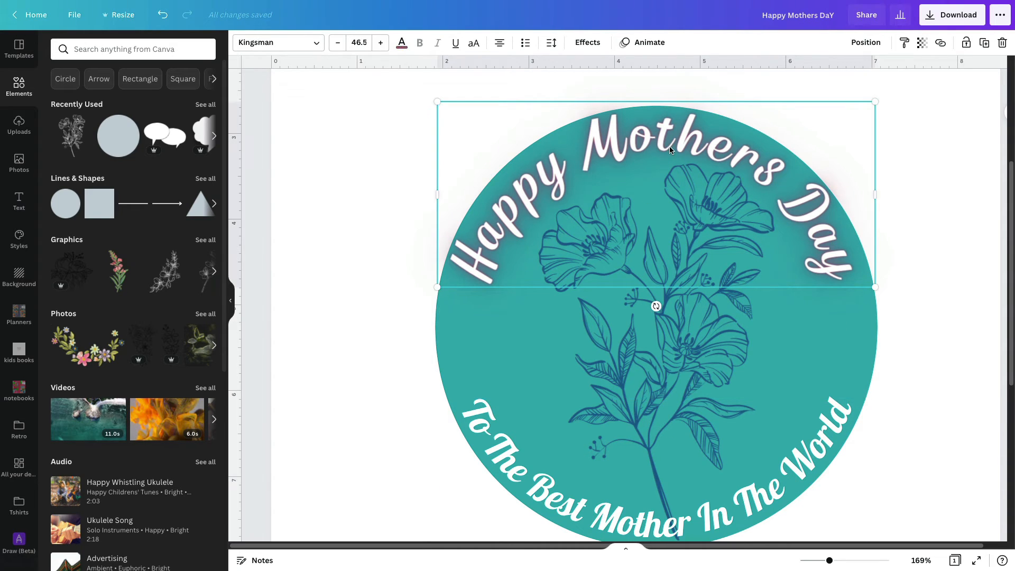
click(904, 45)
click(796, 467)
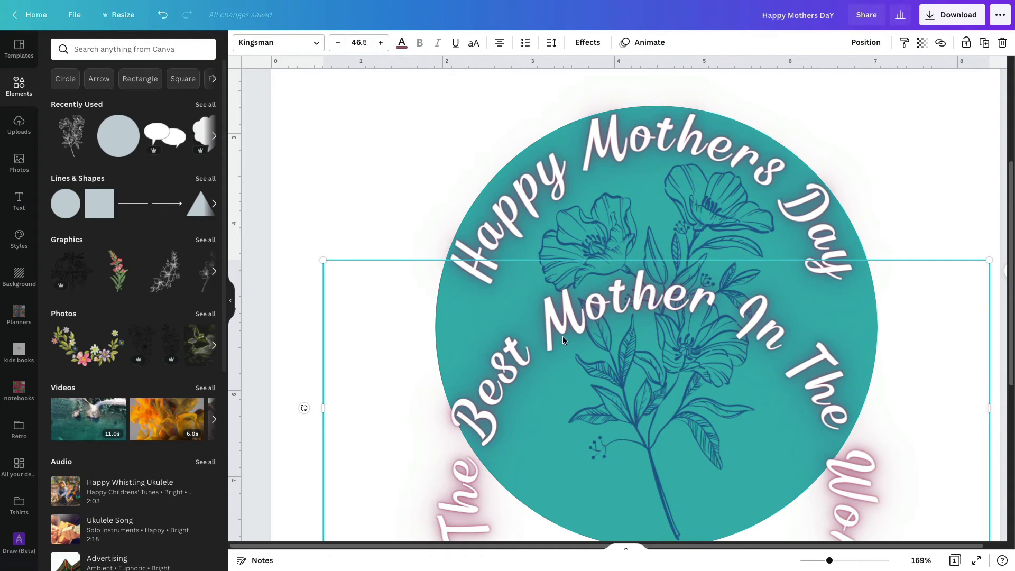
Step: Reverse the restyled lower text's curve so it bends downward and place it inside the circle's lower edge
click(595, 48)
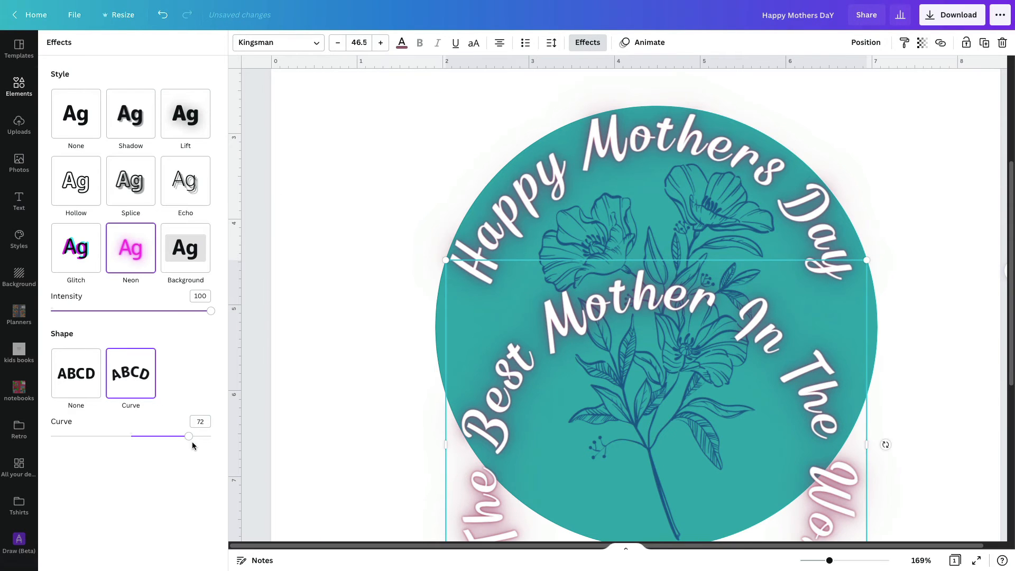
drag(184, 436, 73, 436)
drag(632, 320, 646, 511)
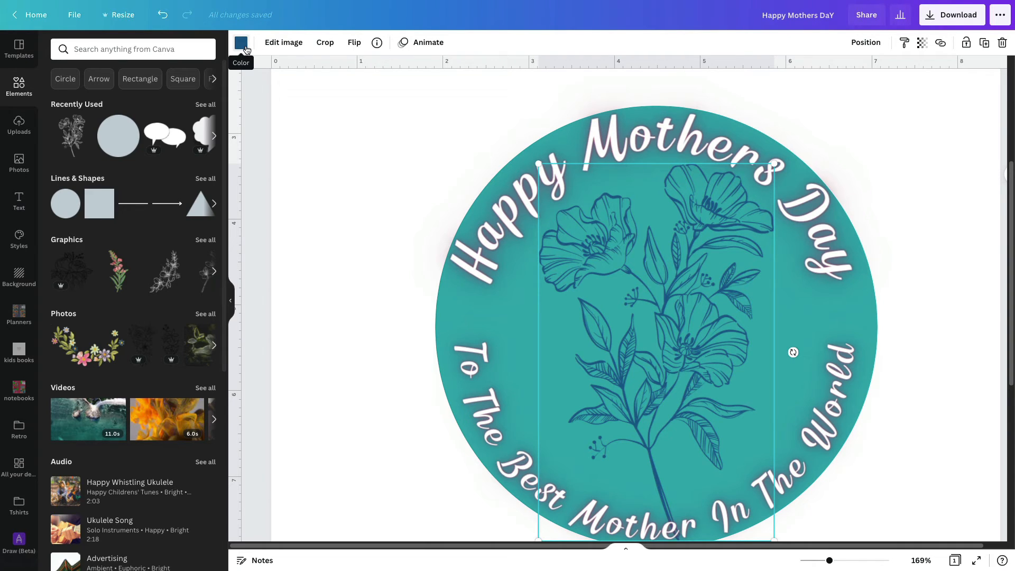
Step: Try the Street filter on the flower graphic and browse the remaining image effects
click(279, 46)
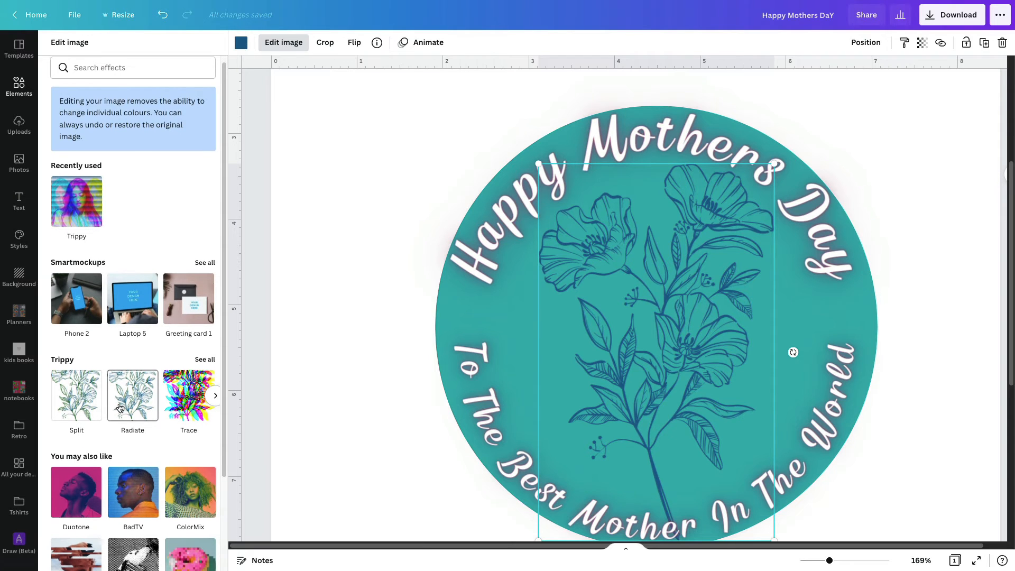
scroll(120, 407, down, 2)
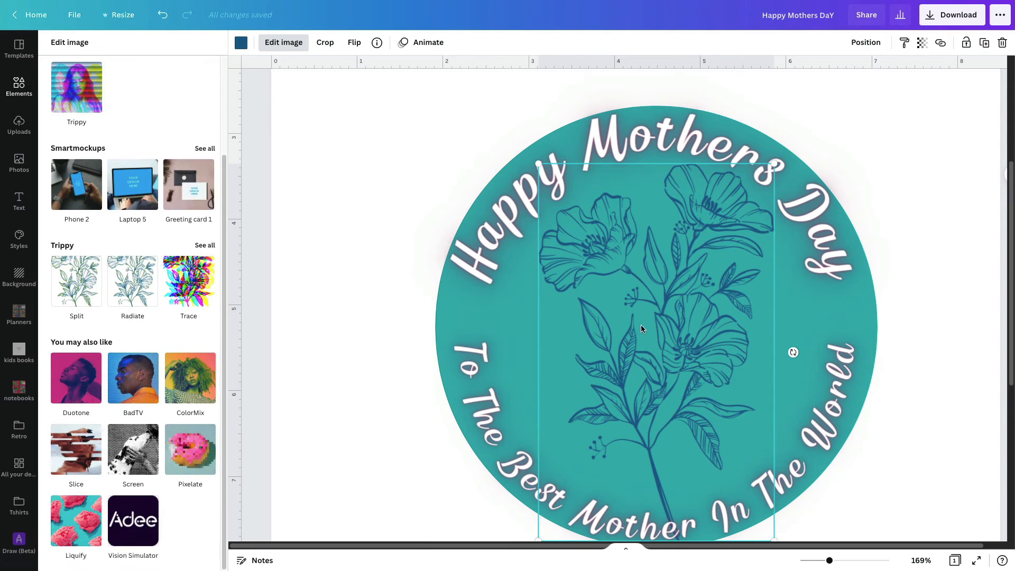
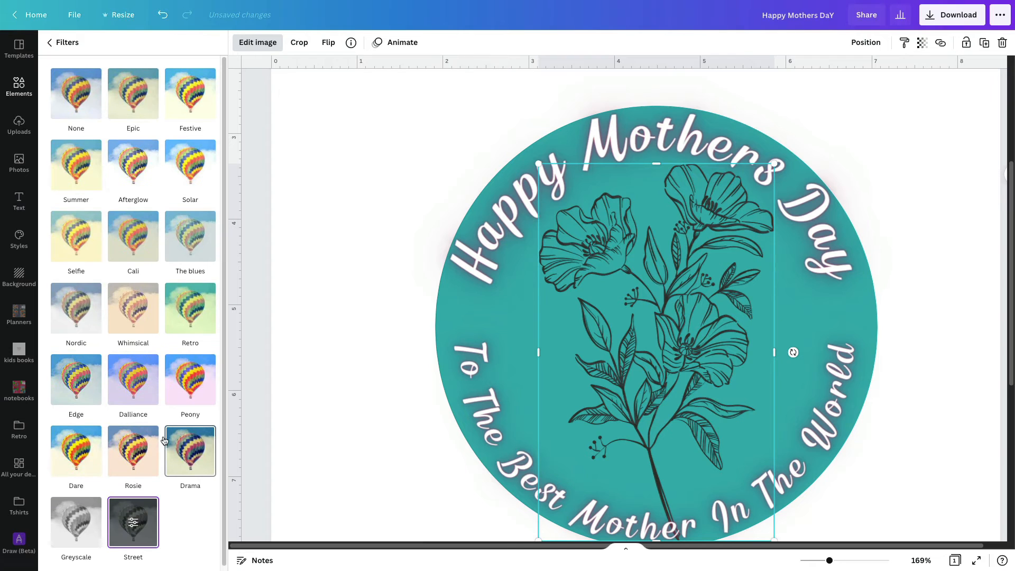
click(54, 42)
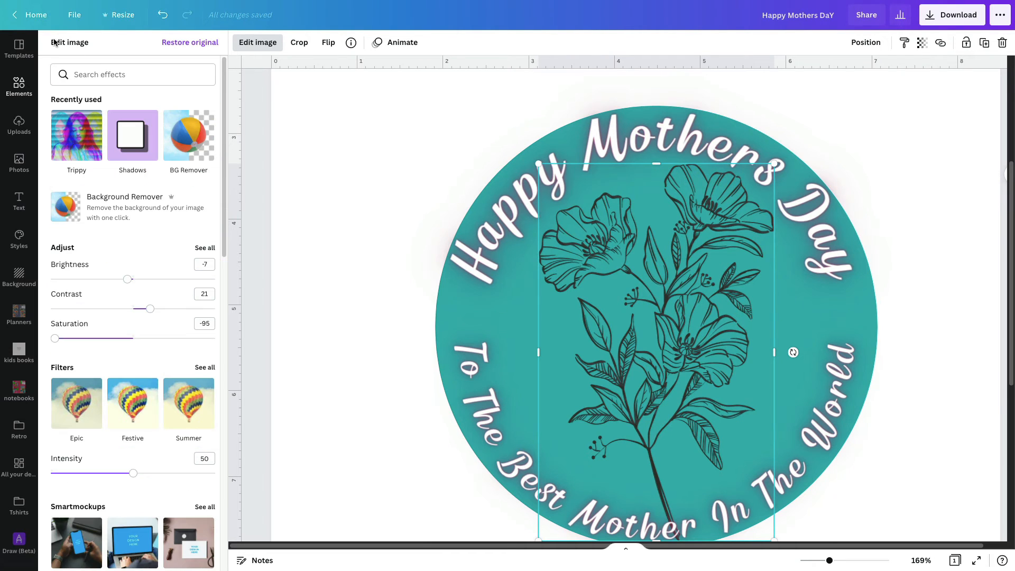
scroll(129, 370, down, 4)
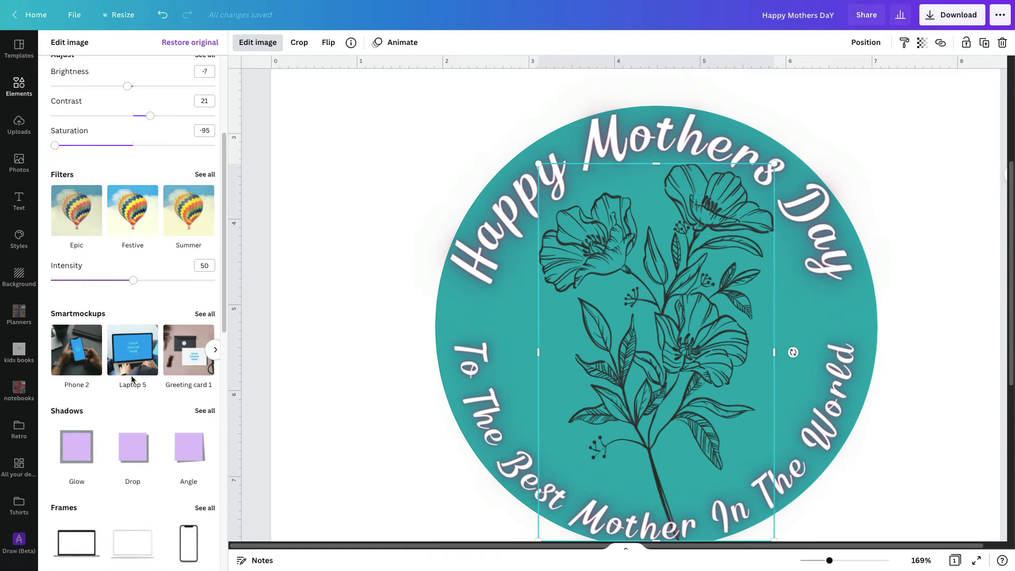
Step: Try a rust-orange Glow shadow on the flower graphic with size 5, transparency 5 and blur 7
click(82, 451)
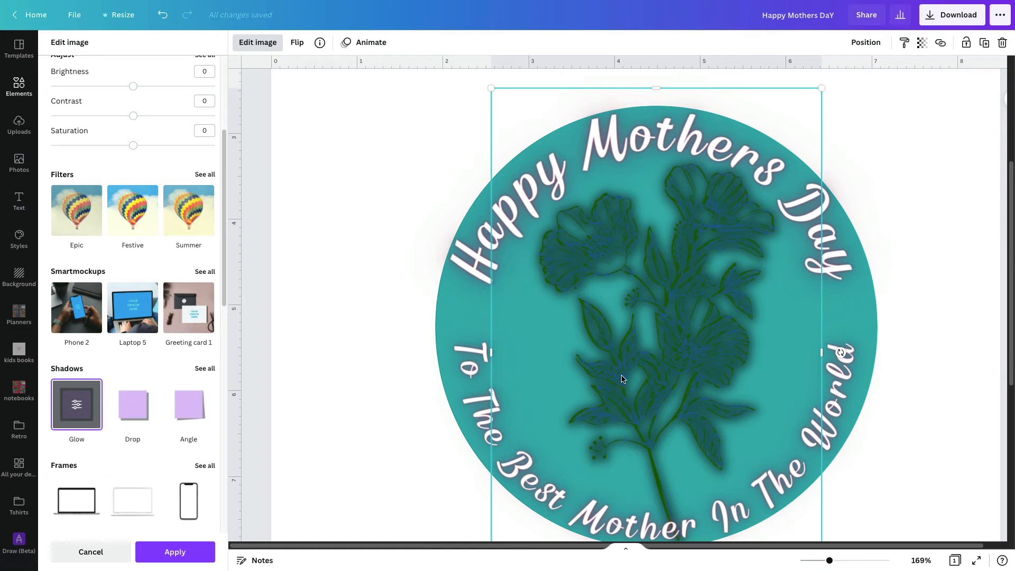
click(77, 407)
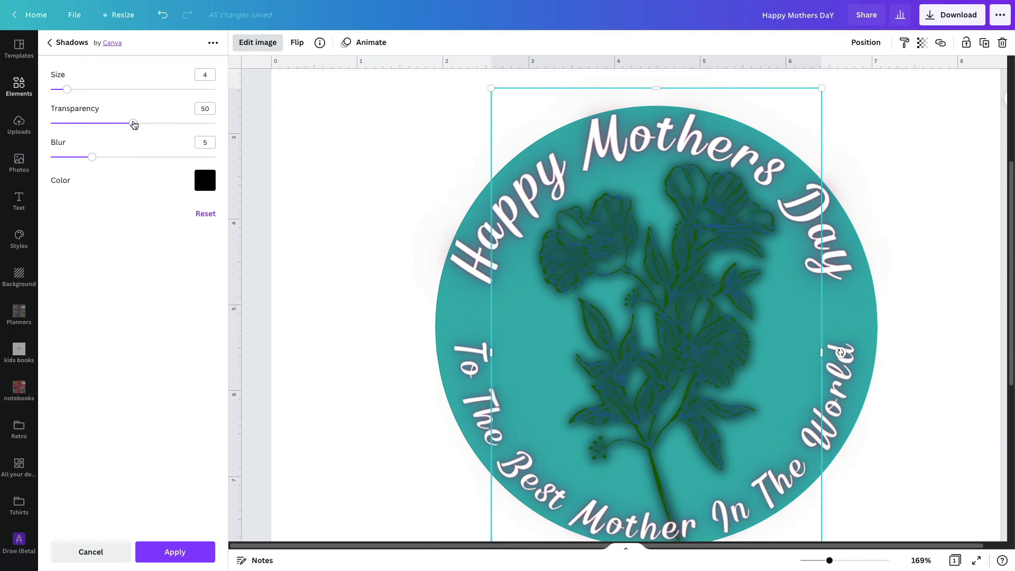
drag(134, 124, 75, 128)
mouse_move(72, 91)
mouse_down()
mouse_move(104, 103)
mouse_move(68, 100)
mouse_up()
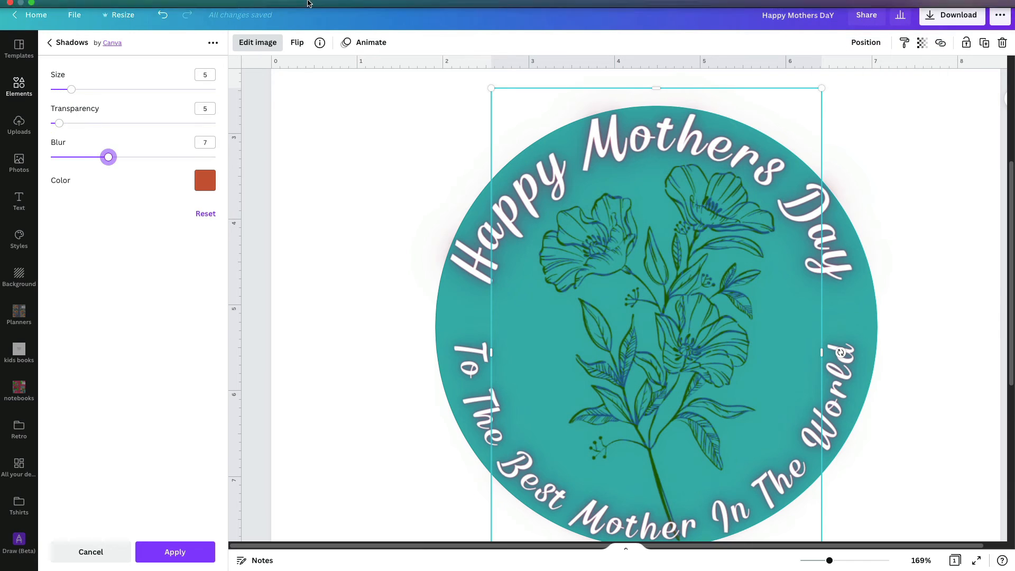
click(50, 44)
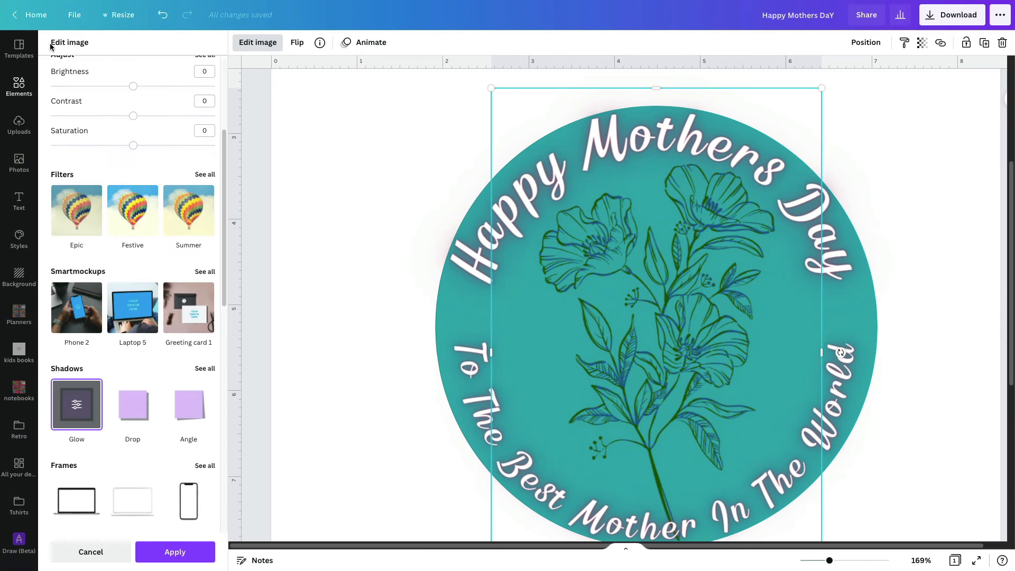
Step: Give the flower graphic a bottom-right Drop shadow with offset 1, angle -1, transparency 34 and blur 6
click(128, 411)
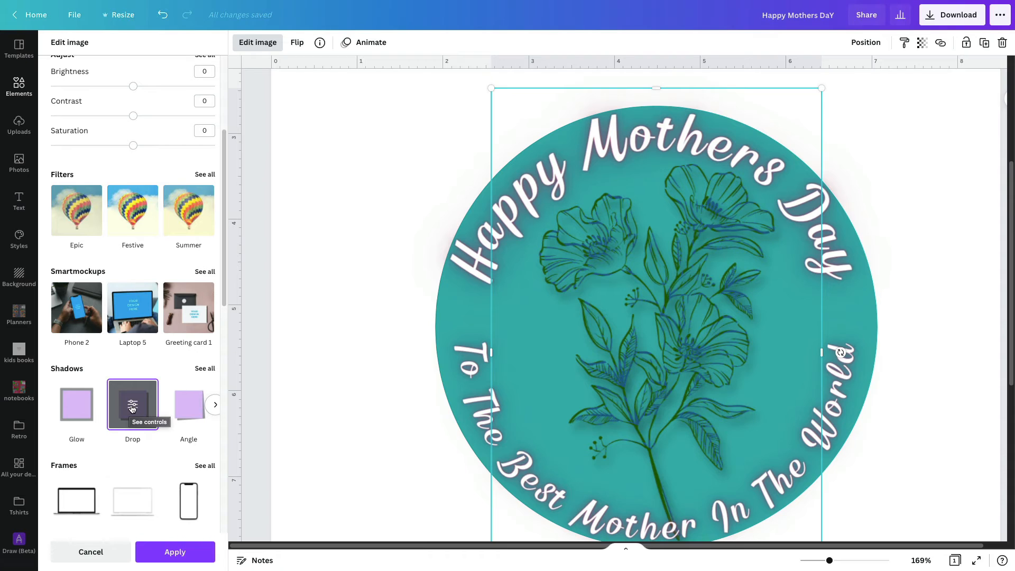
click(132, 407)
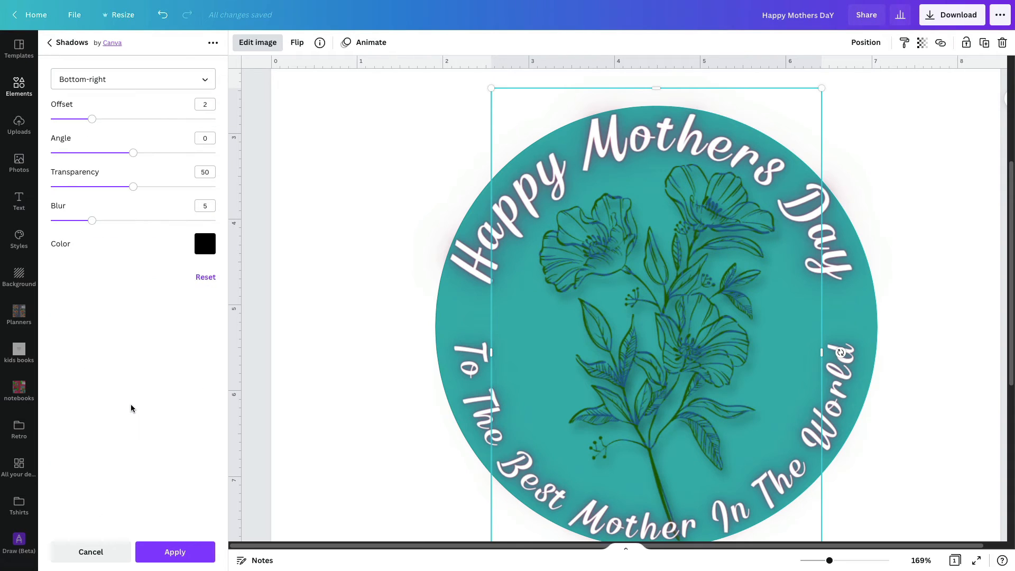
drag(92, 119, 77, 116)
drag(133, 153, 101, 220)
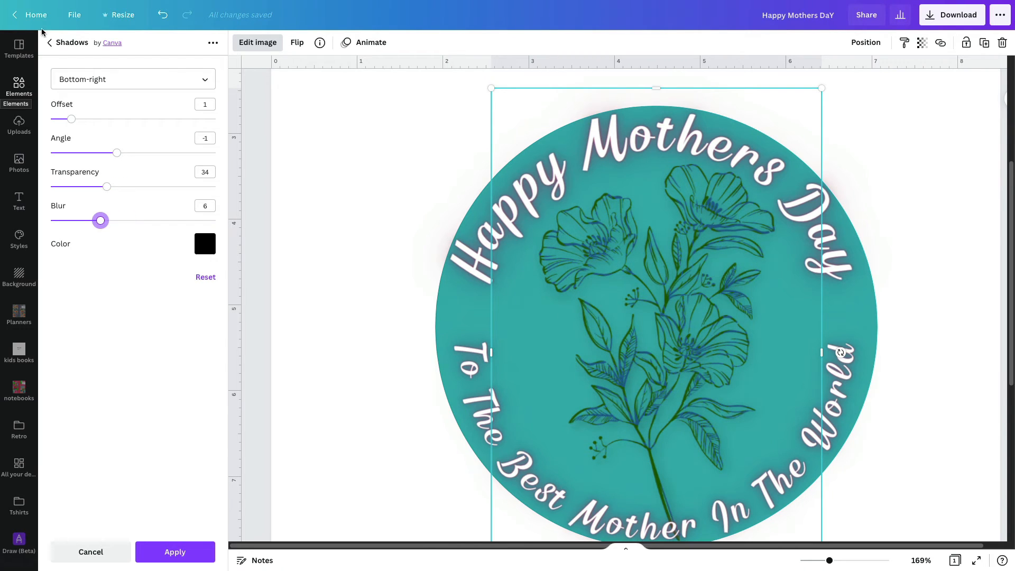
click(49, 42)
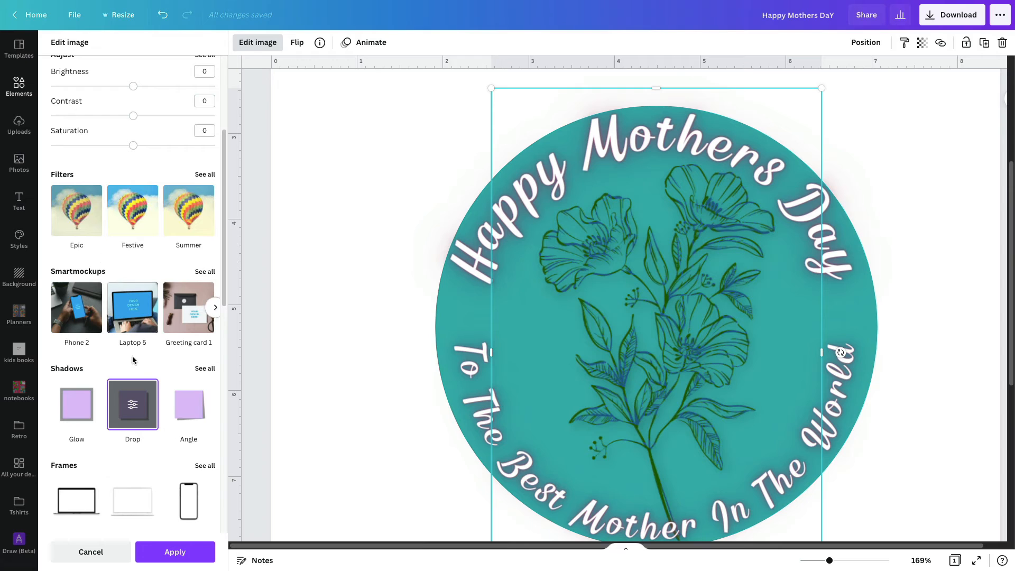
Step: Try an Angle shadow on the flower graphic with angle 0, transparency 49 and blur 3, and preview the Backdrop shadow
click(185, 408)
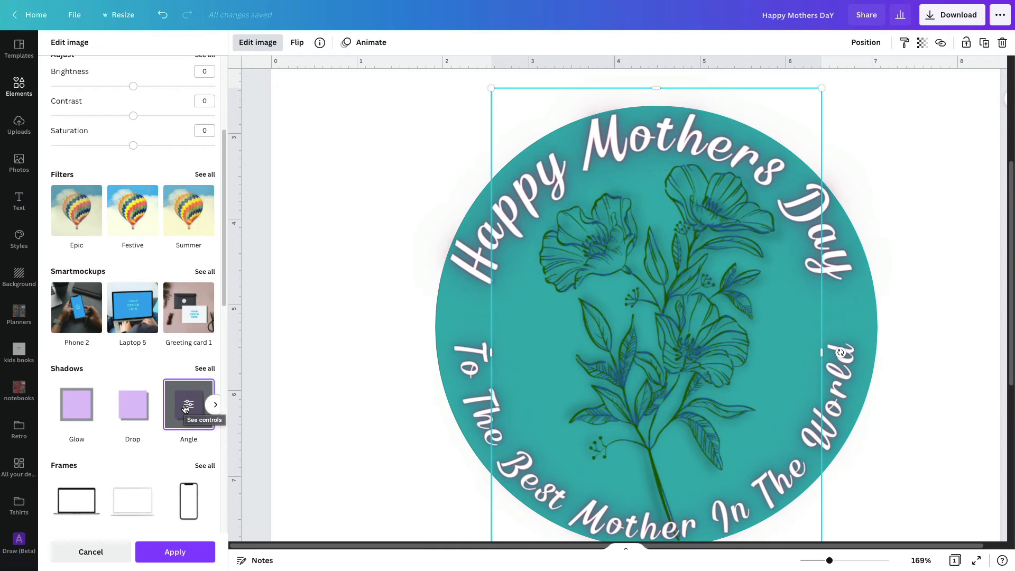
click(185, 409)
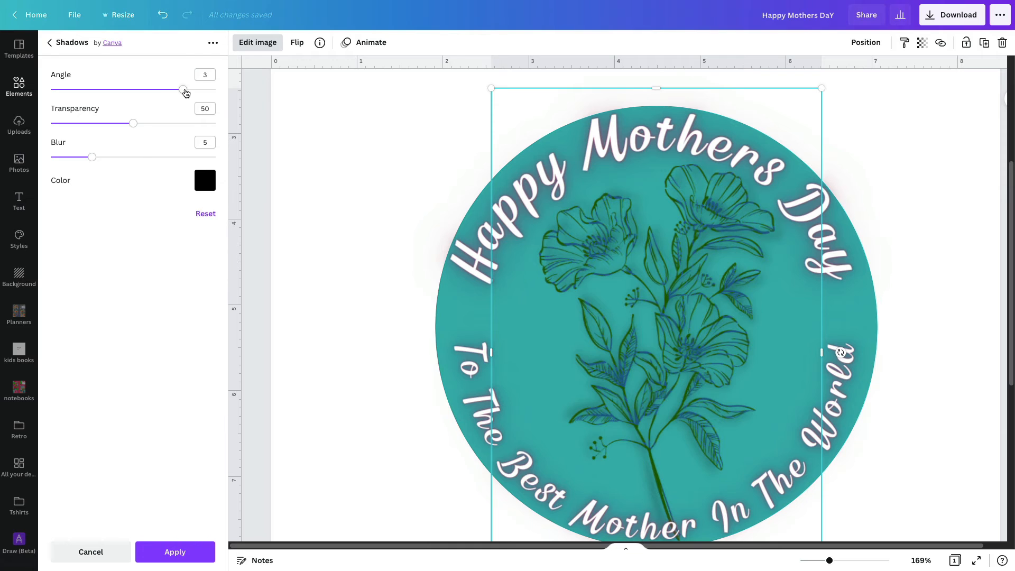
drag(182, 89, 132, 124)
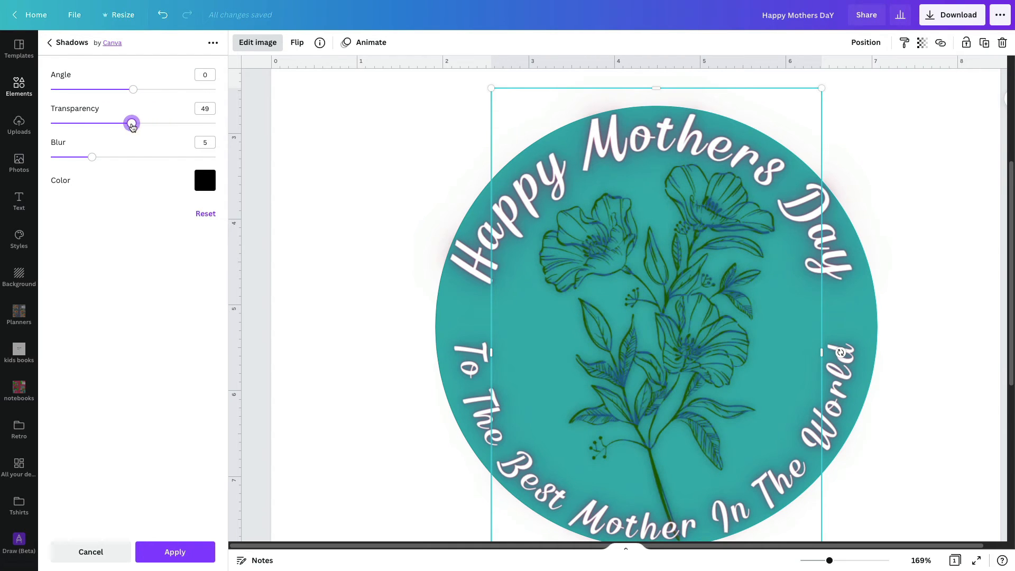
mouse_move(90, 156)
mouse_down()
mouse_move(113, 157)
mouse_move(76, 157)
mouse_up()
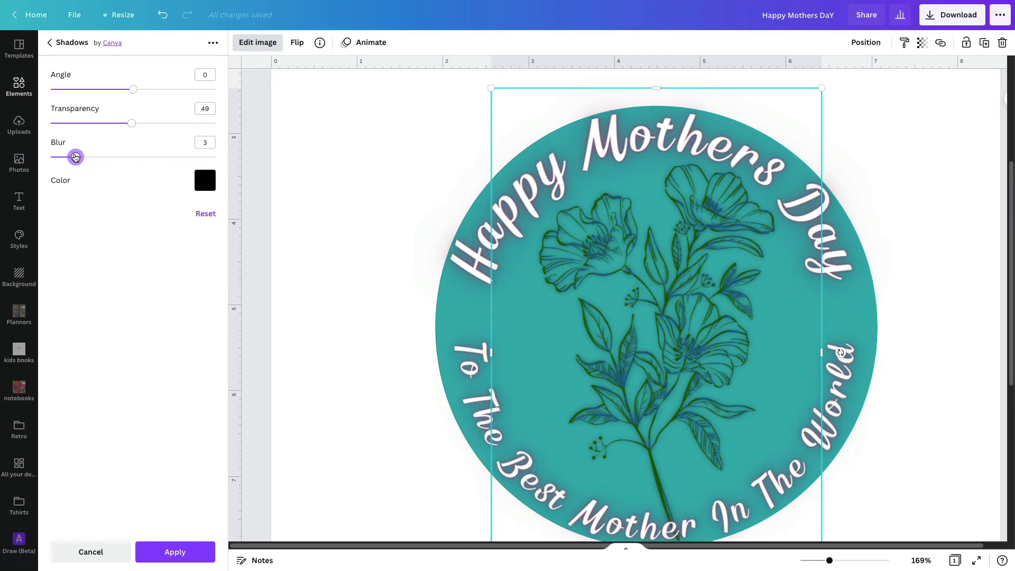
click(50, 42)
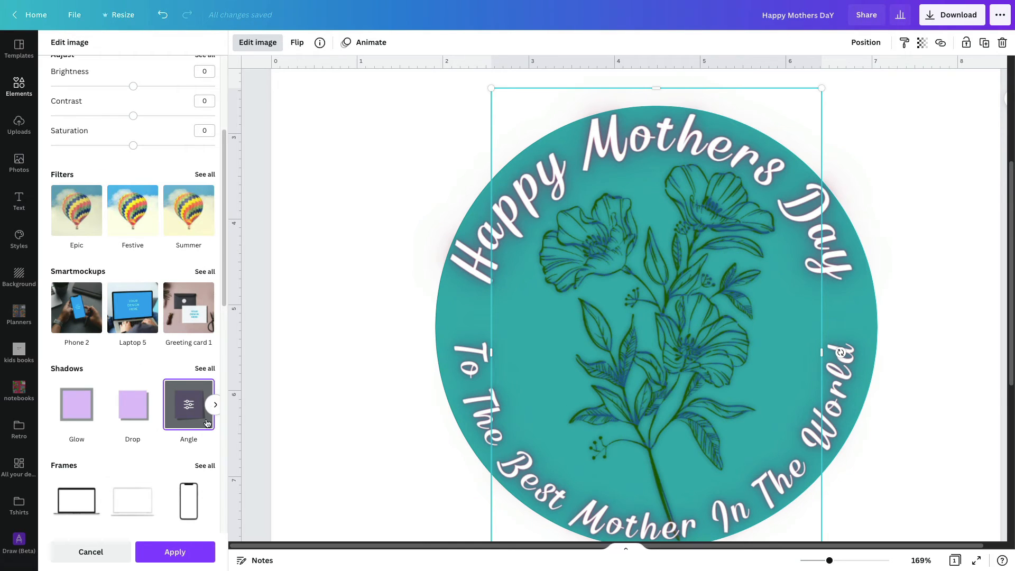
click(205, 369)
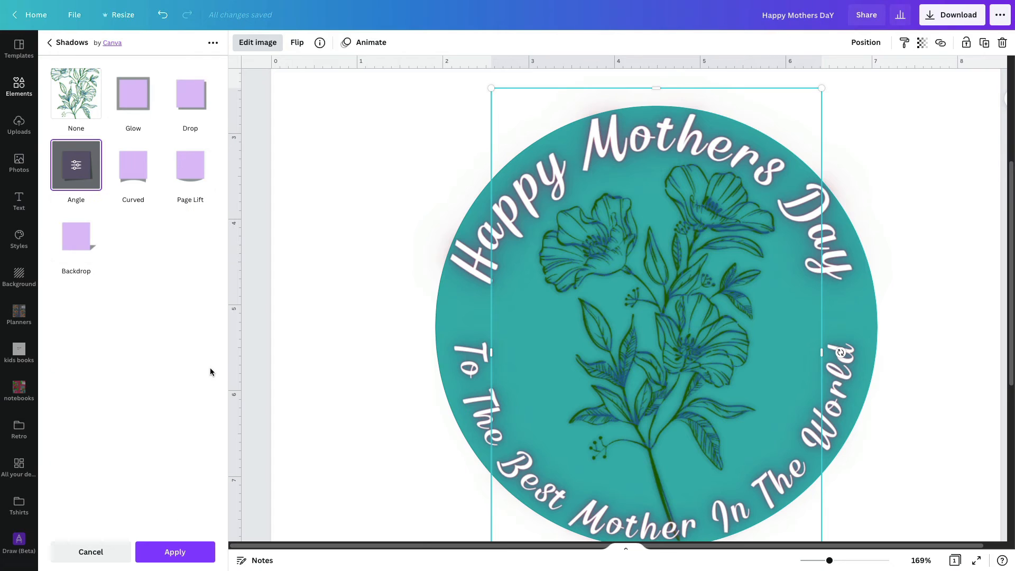
click(72, 242)
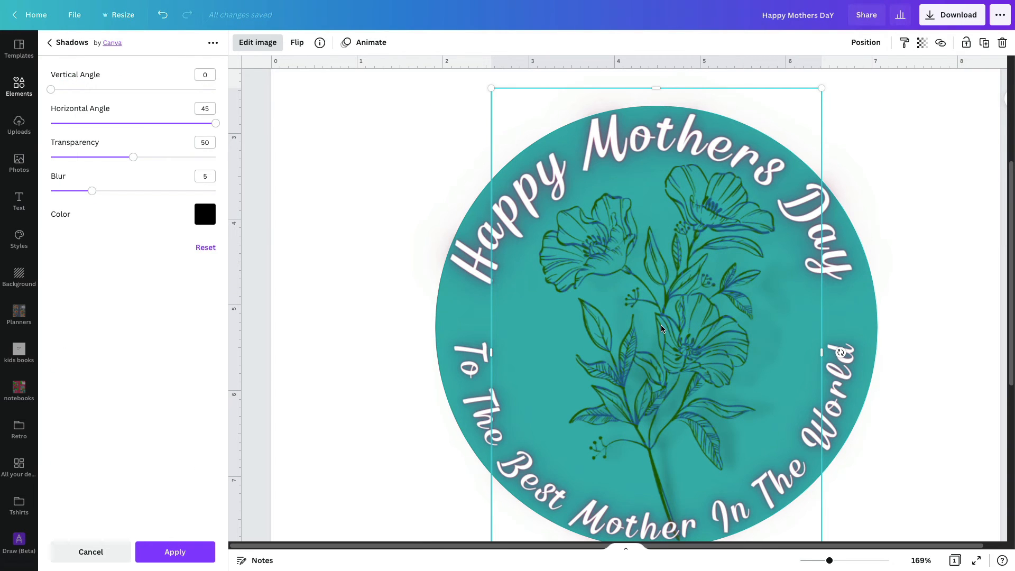
Step: Delete the flower graphic and add the plain white mug image found by searching the elements for "mug"
key(Delete)
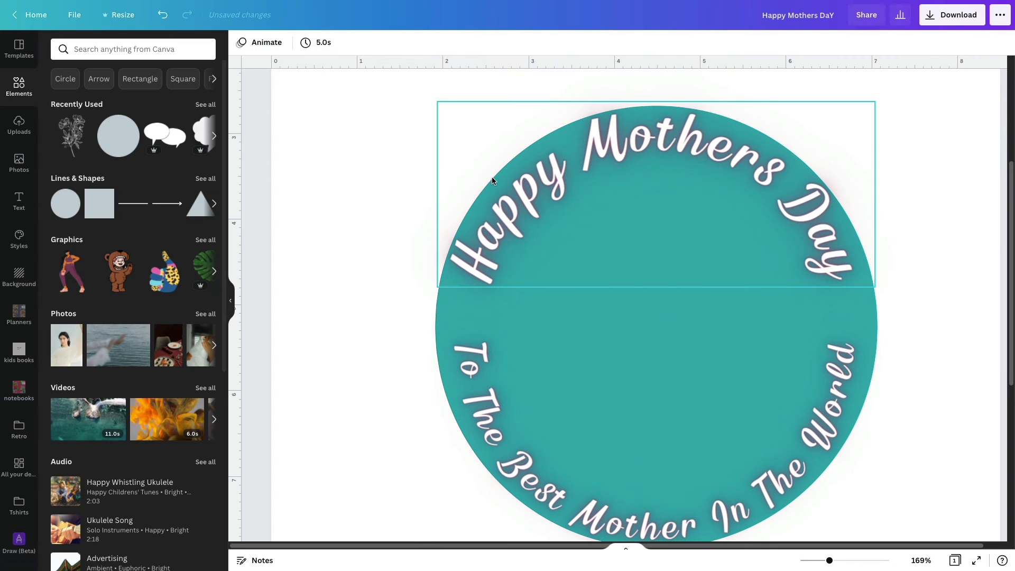
click(116, 51)
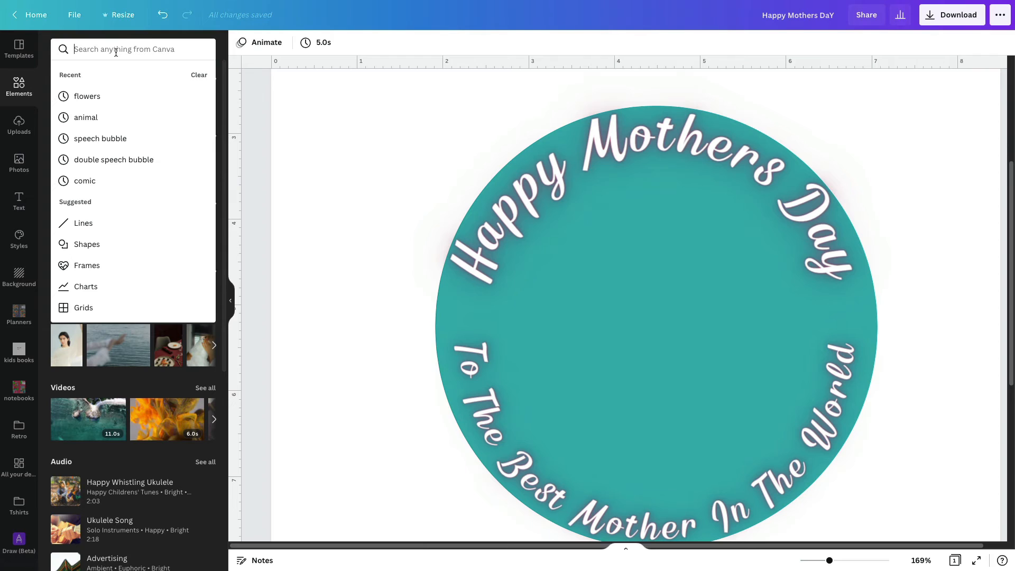
text(mug)
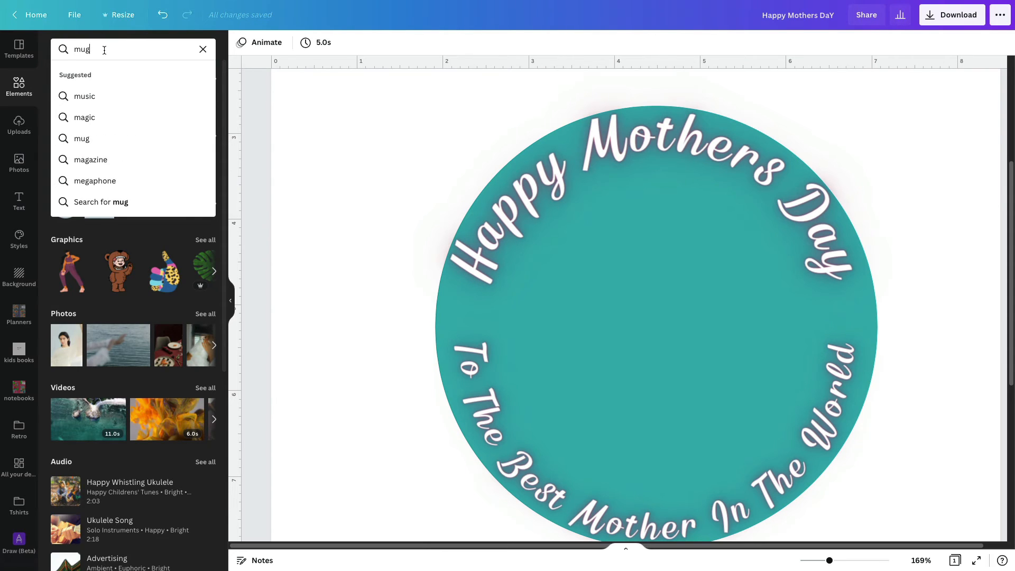
click(87, 203)
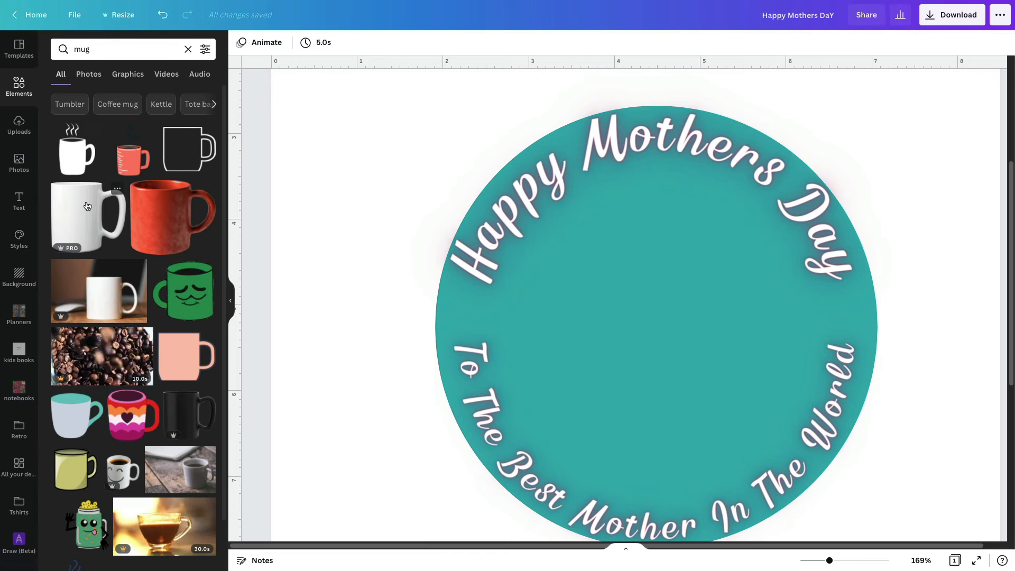
click(88, 206)
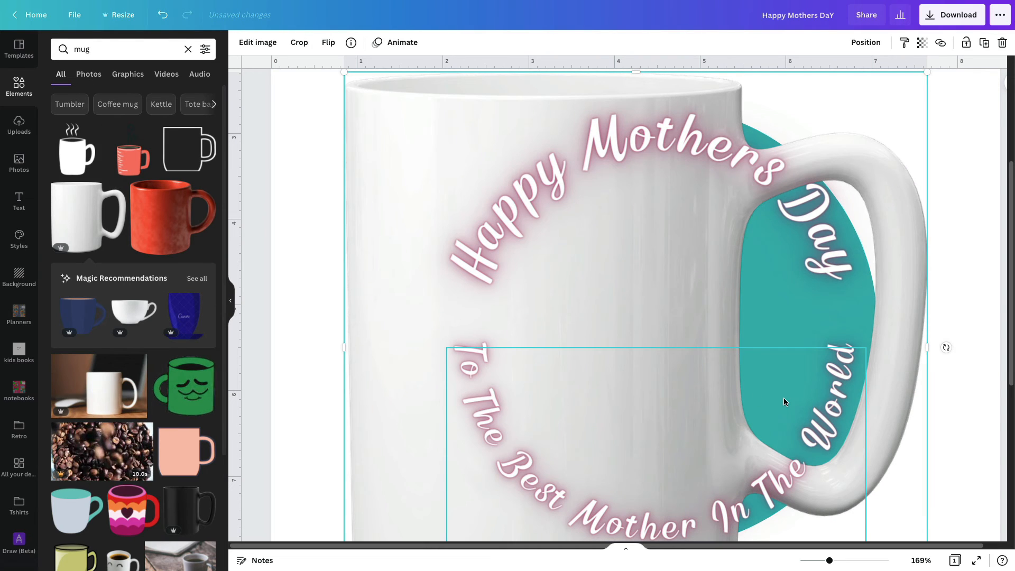
Step: Shrink the white mug to about 2.8 in wide and place it in the middle of the teal circle
click(648, 351)
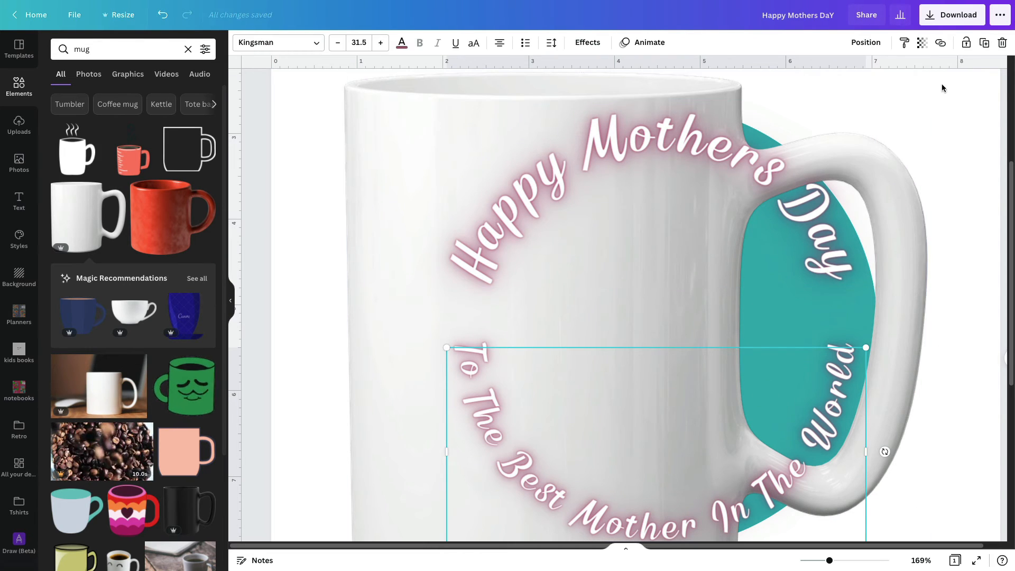
click(920, 85)
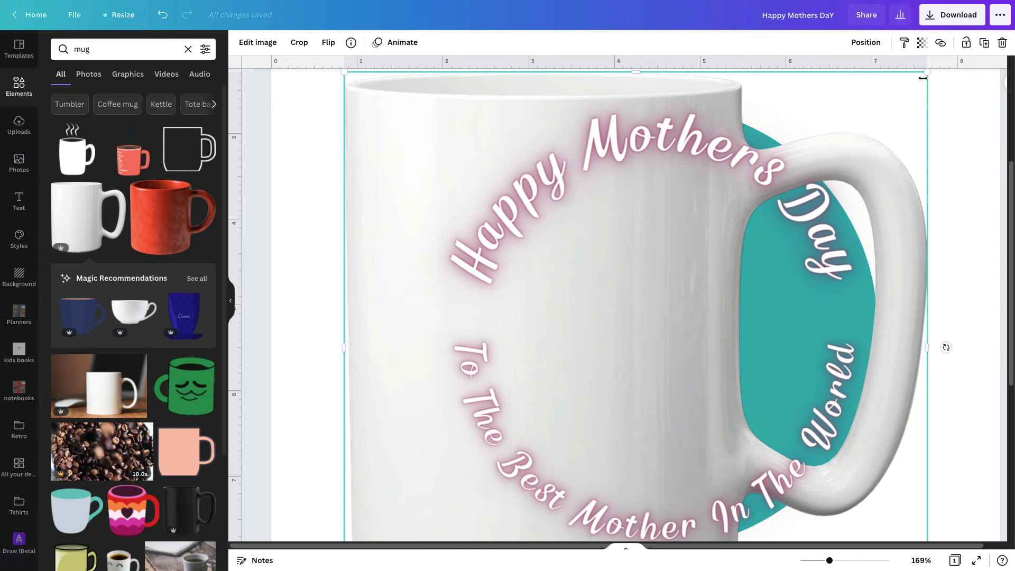
drag(923, 78, 579, 401)
drag(461, 436, 523, 408)
drag(625, 296, 627, 296)
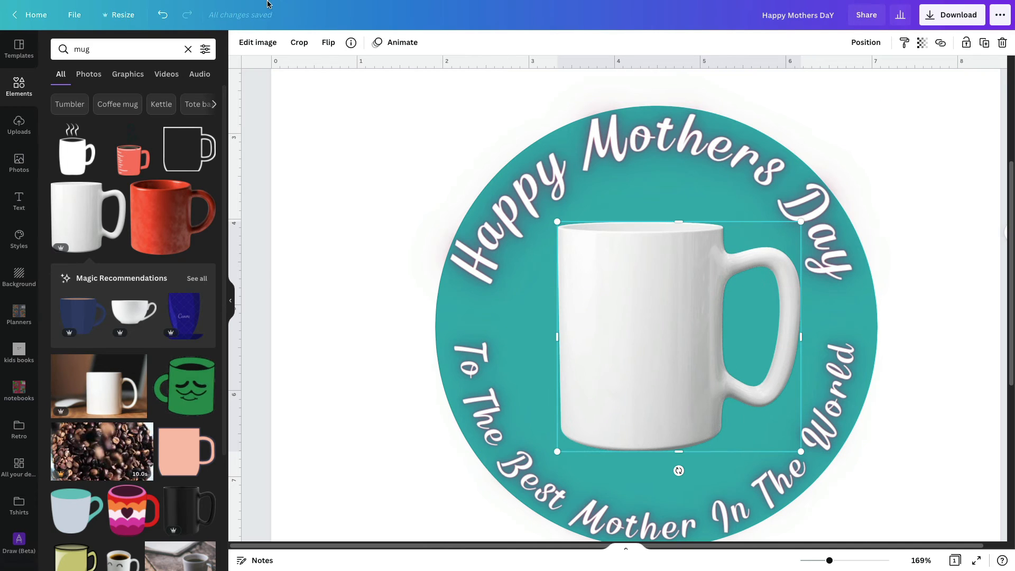
Step: Try a Glow shadow on the mug with size 5, transparency 61 and blur 5
click(254, 44)
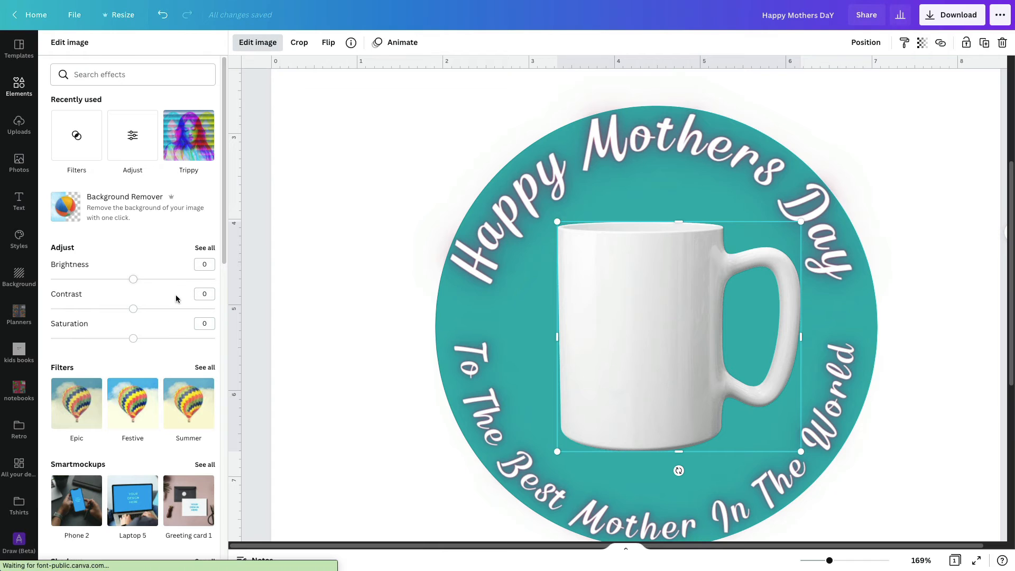
scroll(169, 330, down, 7)
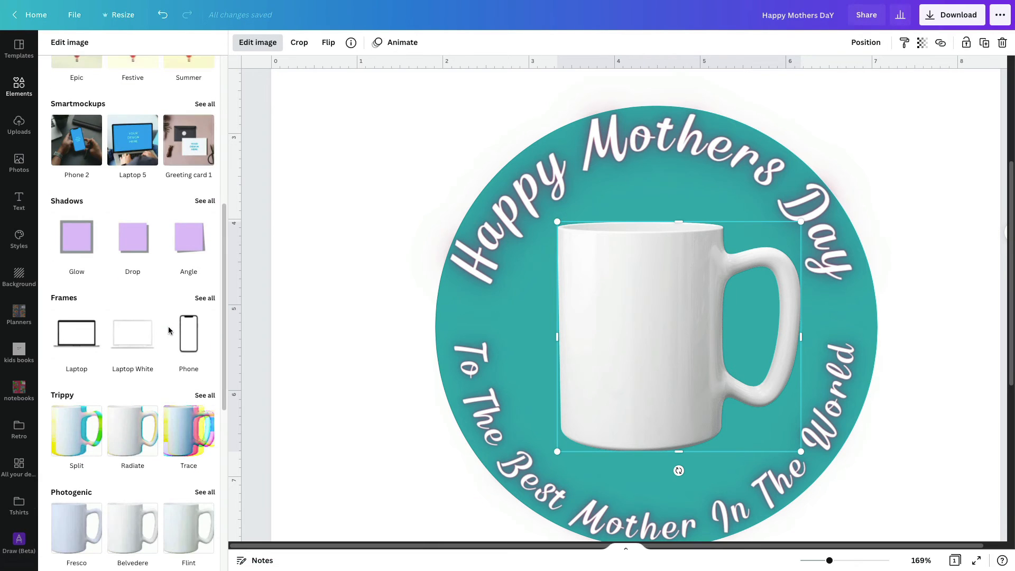
click(81, 238)
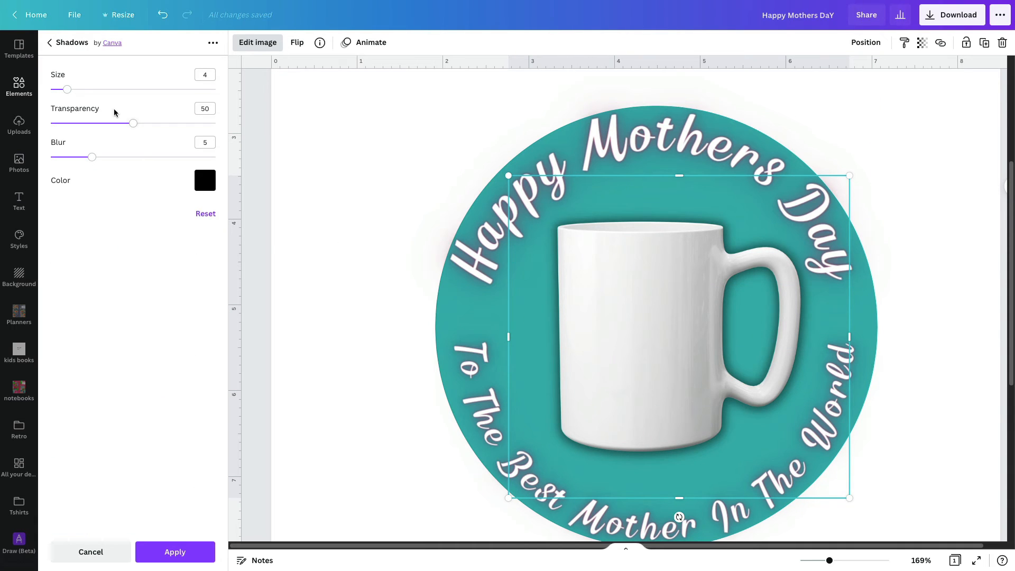
mouse_move(67, 89)
mouse_down()
mouse_move(92, 91)
mouse_move(61, 90)
mouse_move(71, 89)
mouse_up()
mouse_move(134, 124)
mouse_down()
mouse_move(94, 123)
mouse_move(178, 125)
mouse_move(118, 121)
mouse_up()
mouse_move(91, 158)
mouse_down()
mouse_move(126, 160)
mouse_move(75, 158)
mouse_up()
drag(117, 126, 152, 124)
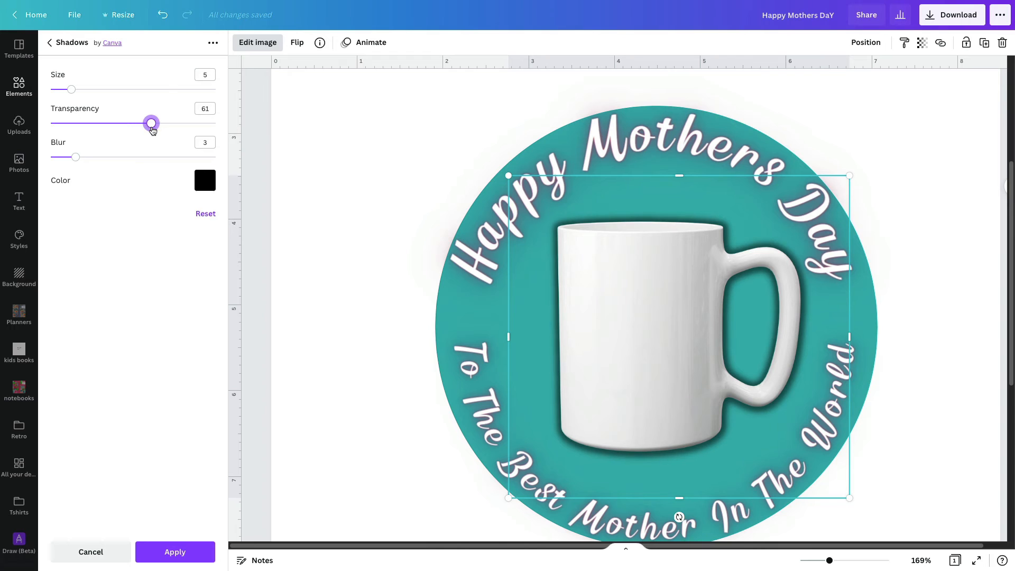
mouse_move(78, 159)
mouse_down()
mouse_move(128, 164)
mouse_move(66, 159)
mouse_move(91, 163)
mouse_up()
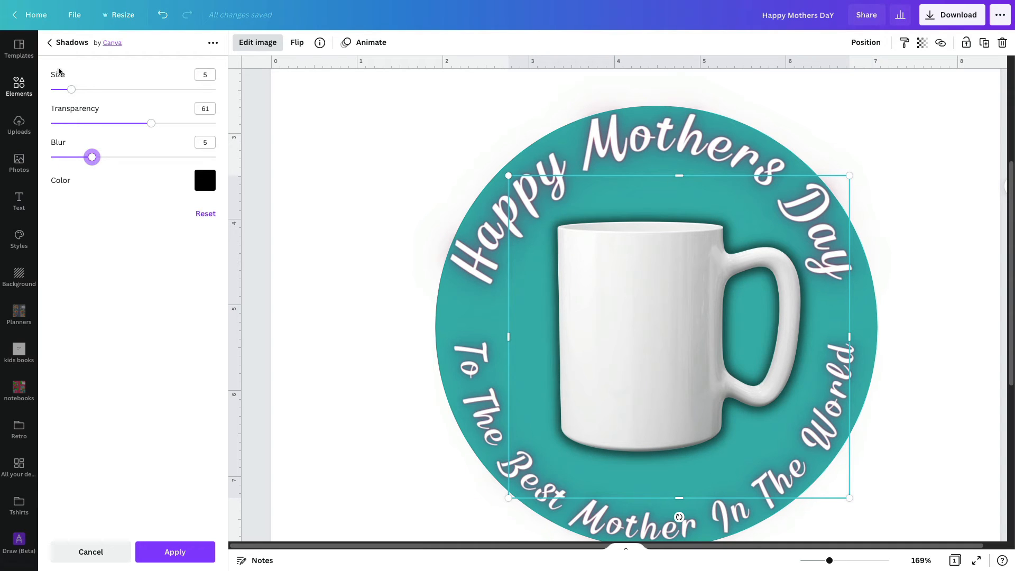
click(51, 42)
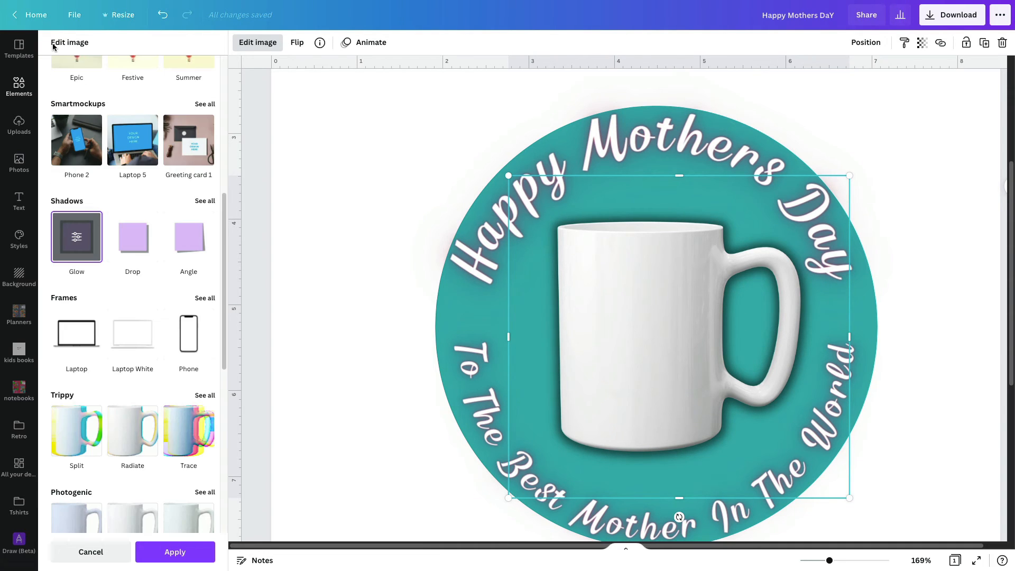
Step: Try a bottom-right Drop shadow on the mug with offset 3, angle 2 and transparency 32
click(134, 241)
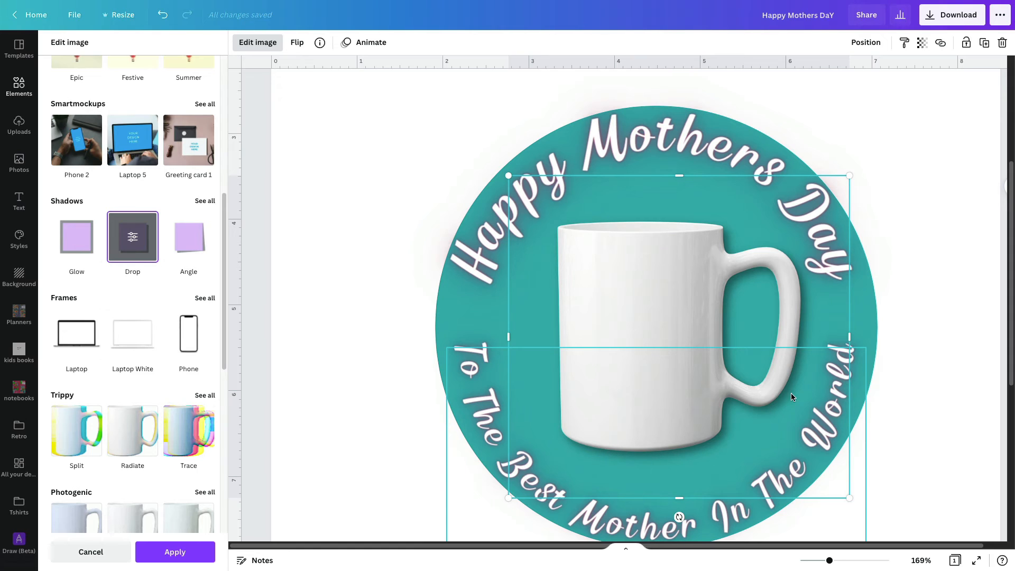
click(132, 237)
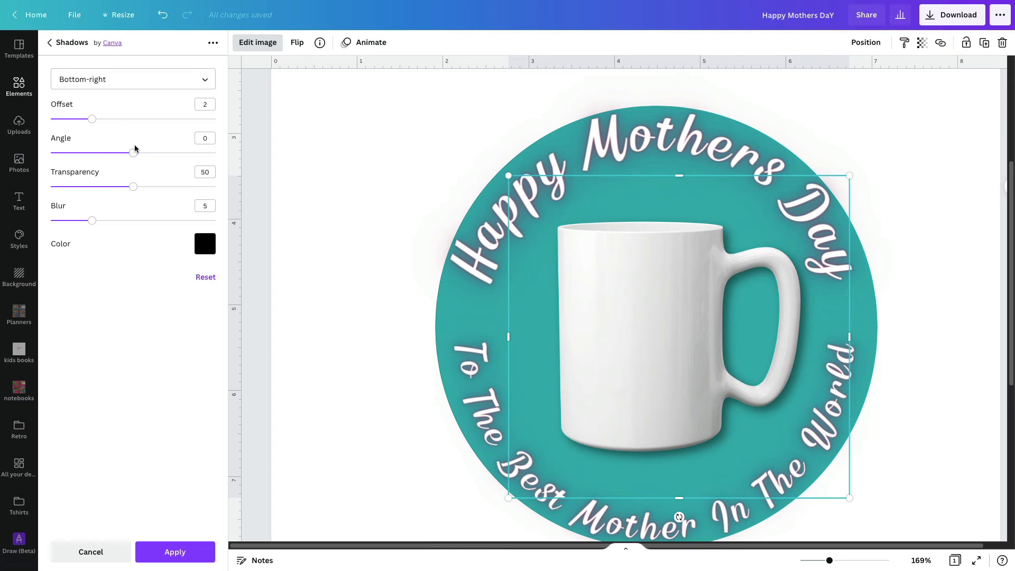
drag(92, 120, 102, 187)
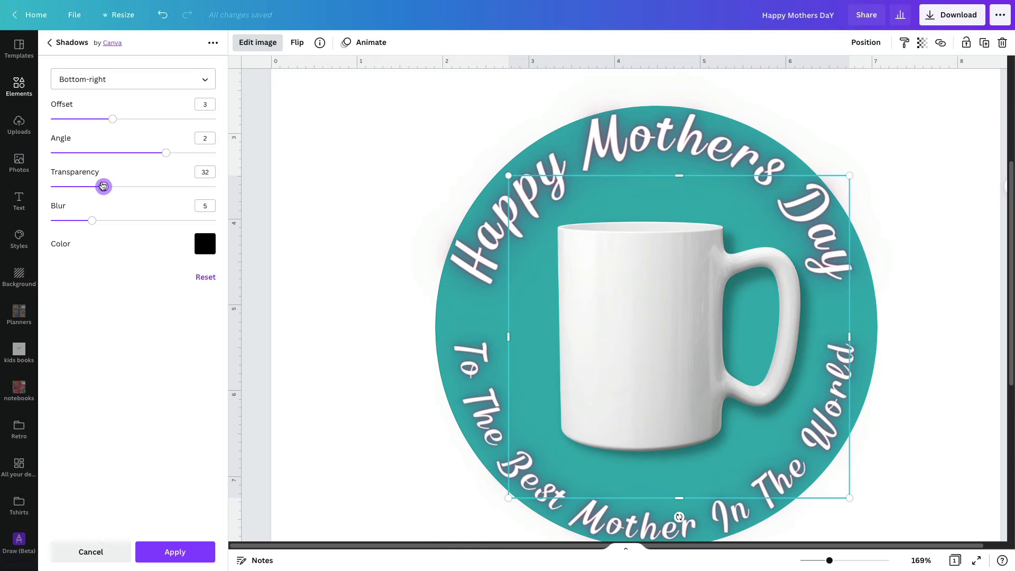
click(51, 45)
Step: Try an Angle shadow on the mug at both angle extremes, ending with angle 5, transparency 47 and blur 6
mouse_move(179, 244)
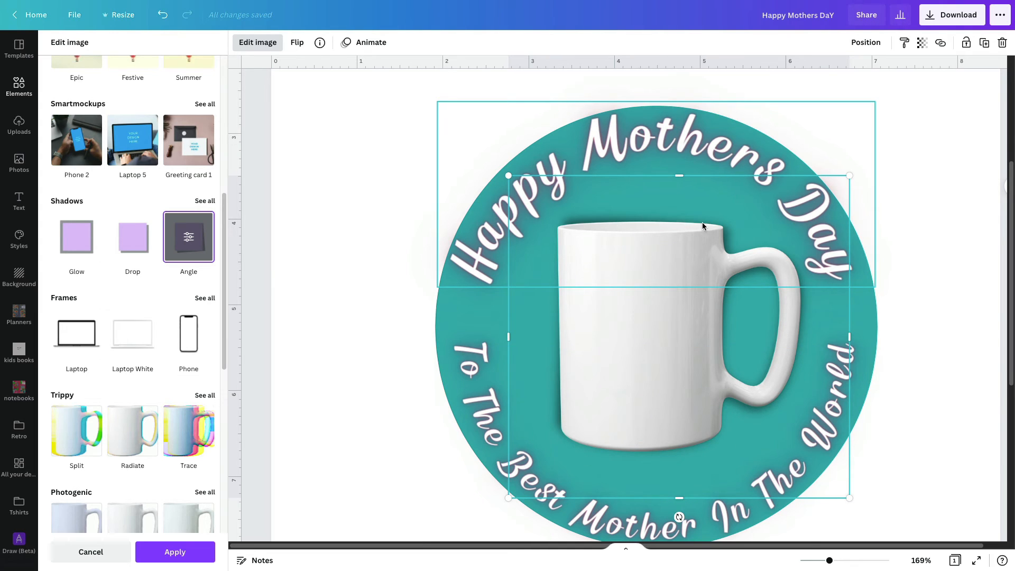
click(189, 236)
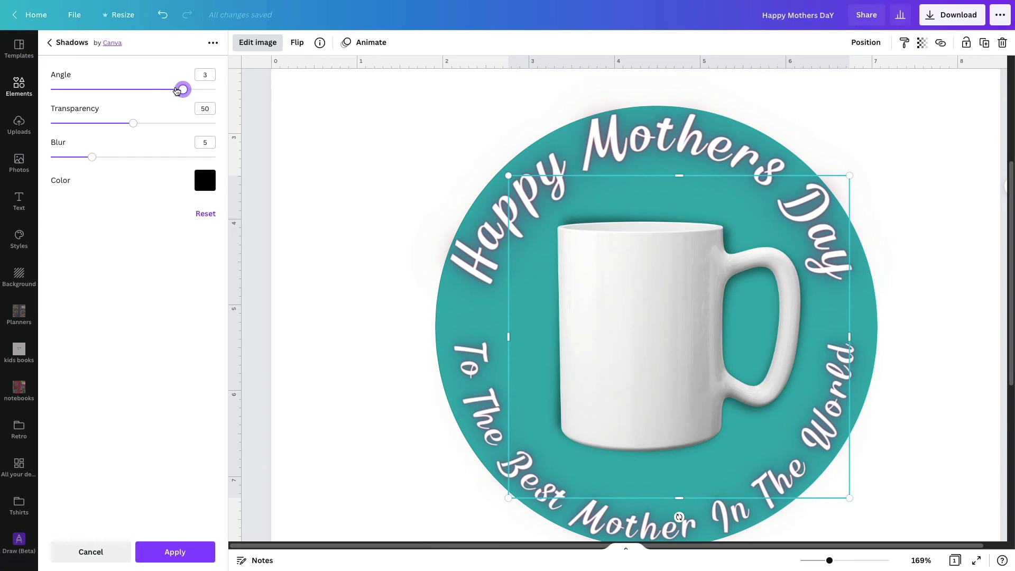
drag(183, 90, 39, 83)
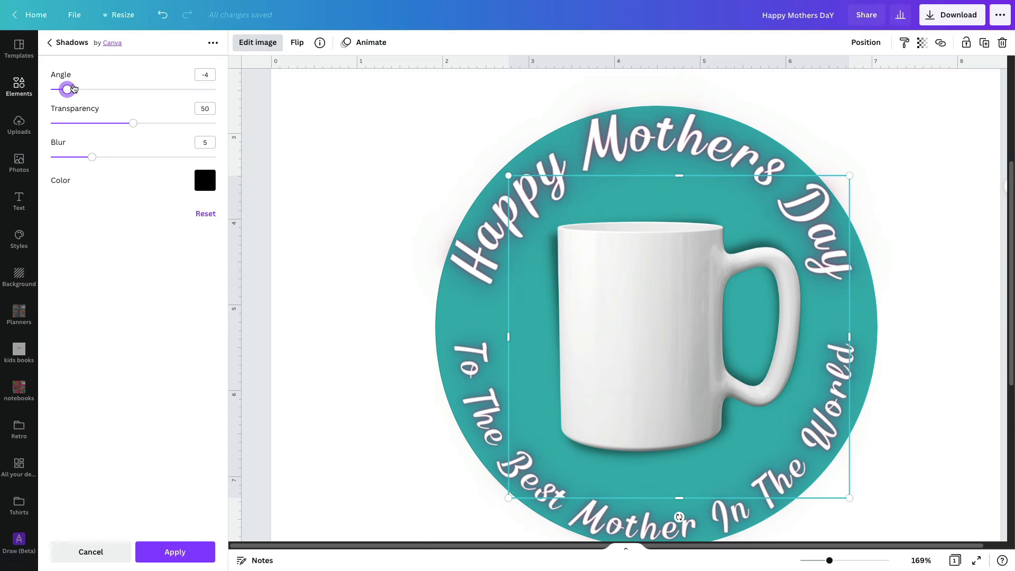
click(186, 123)
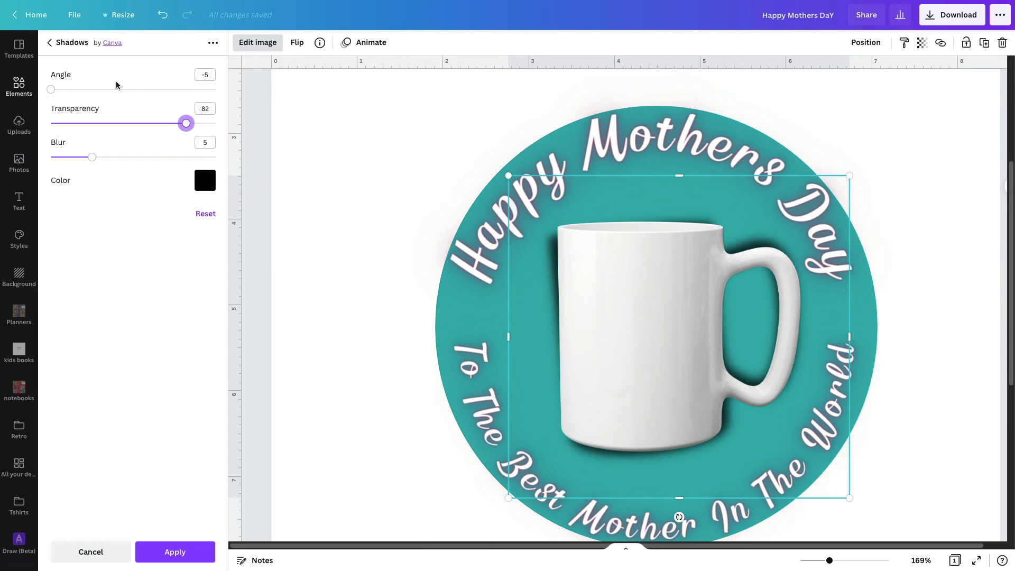
click(56, 91)
drag(58, 92, 210, 102)
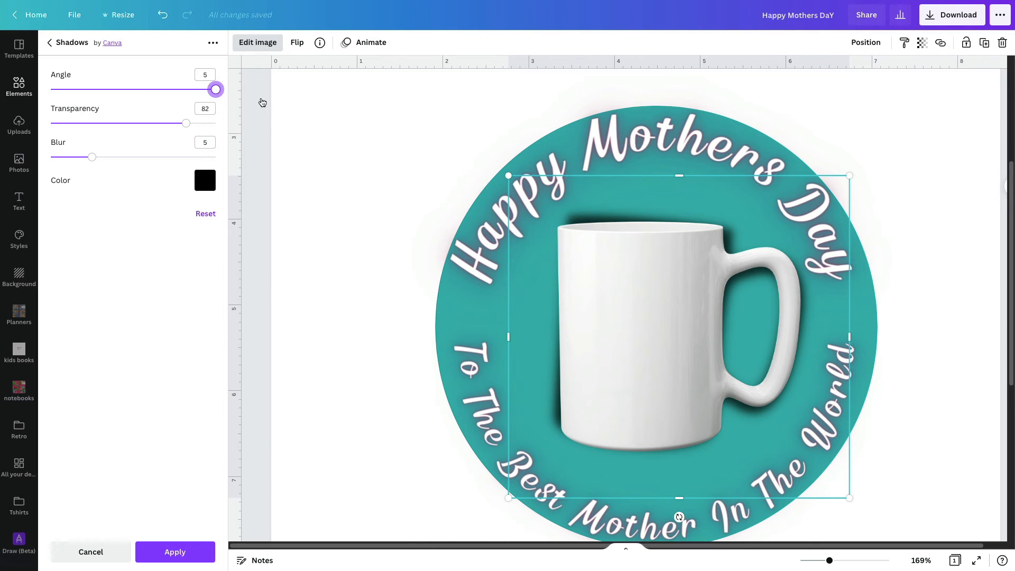
mouse_move(93, 157)
mouse_down()
mouse_move(175, 159)
mouse_move(101, 159)
mouse_up()
drag(188, 124, 130, 128)
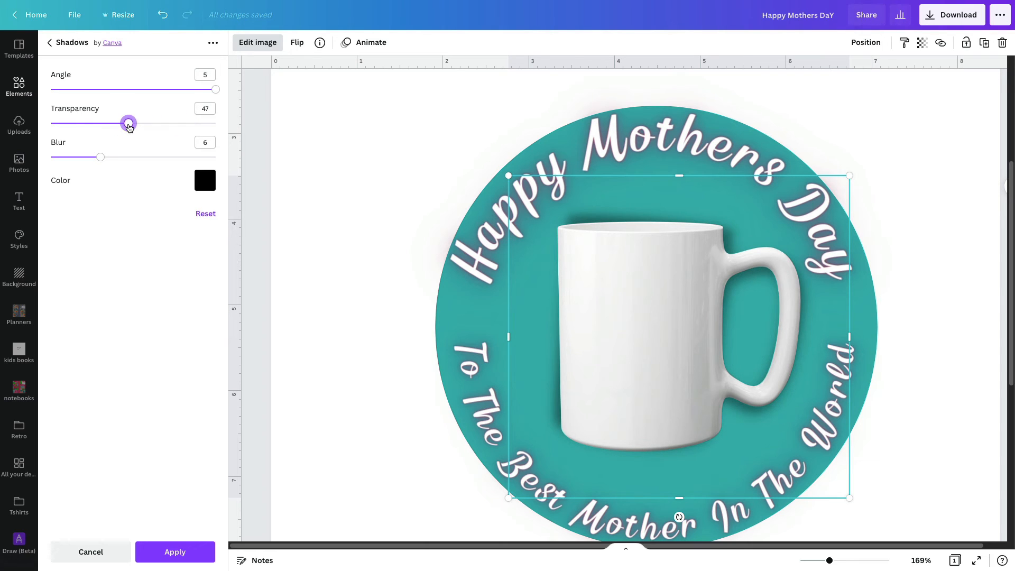
click(50, 42)
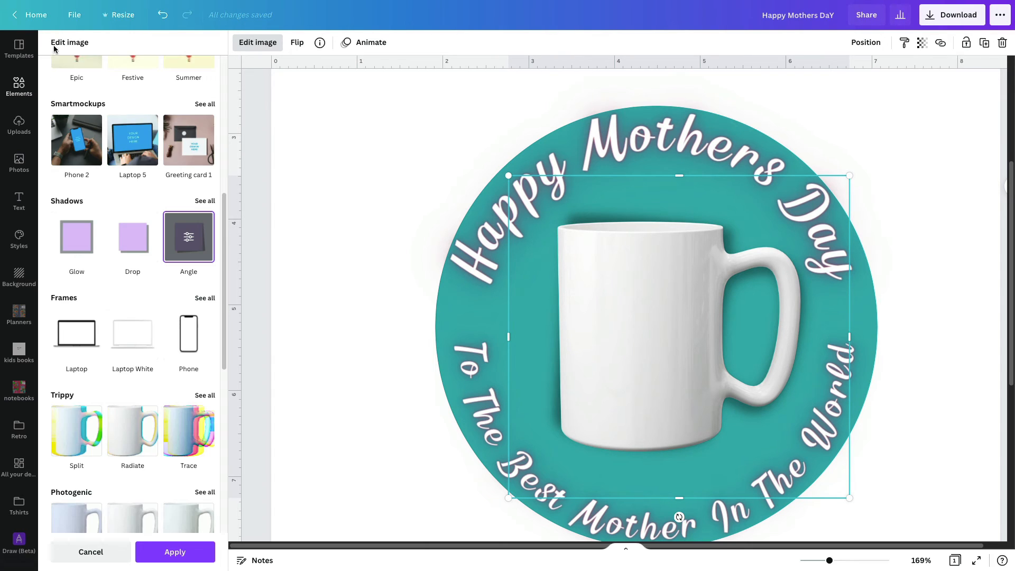
Step: Try the Curved shadow on the mug and lower its first setting
click(211, 202)
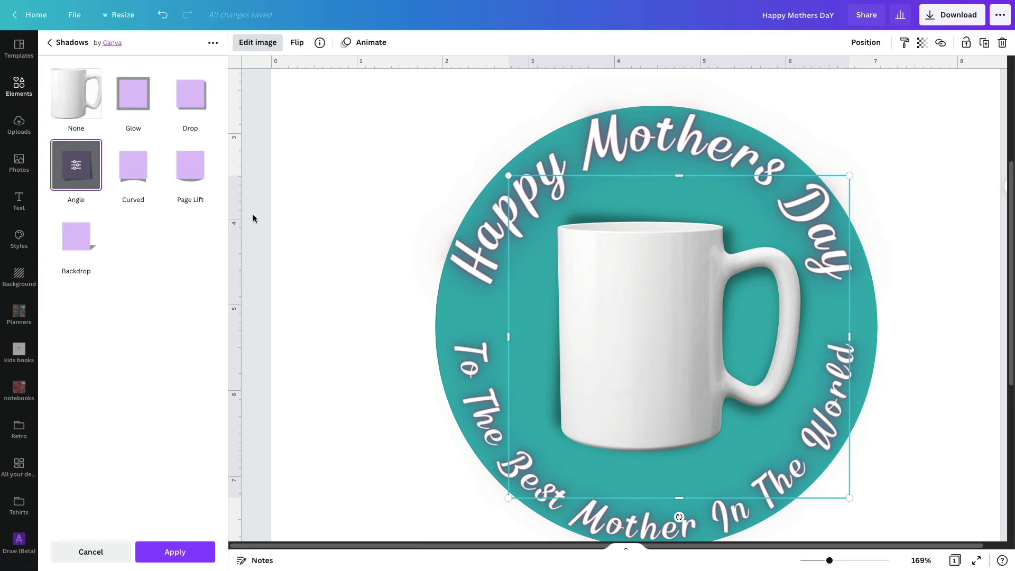
click(136, 173)
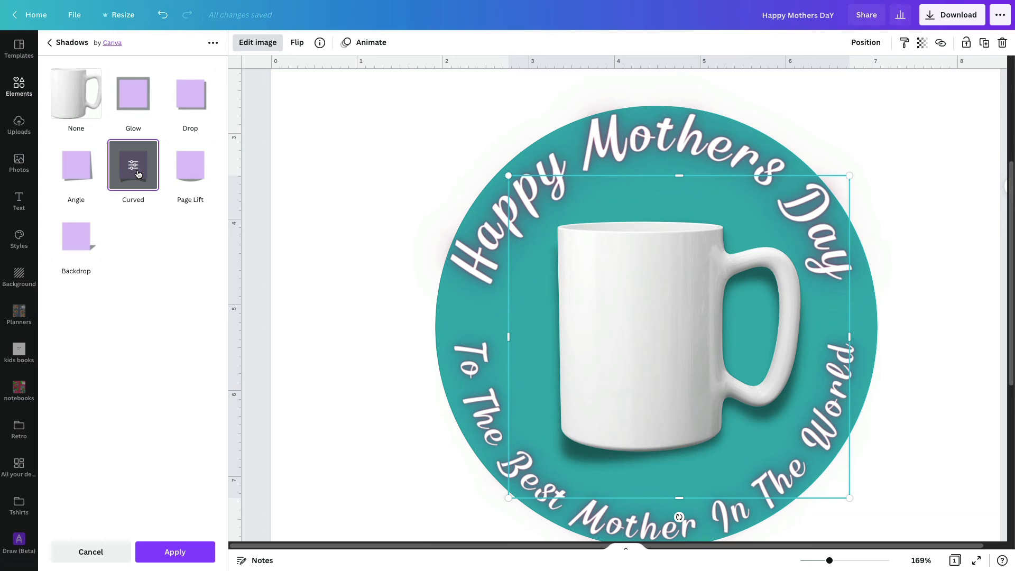
click(137, 172)
drag(199, 90, 145, 89)
click(49, 43)
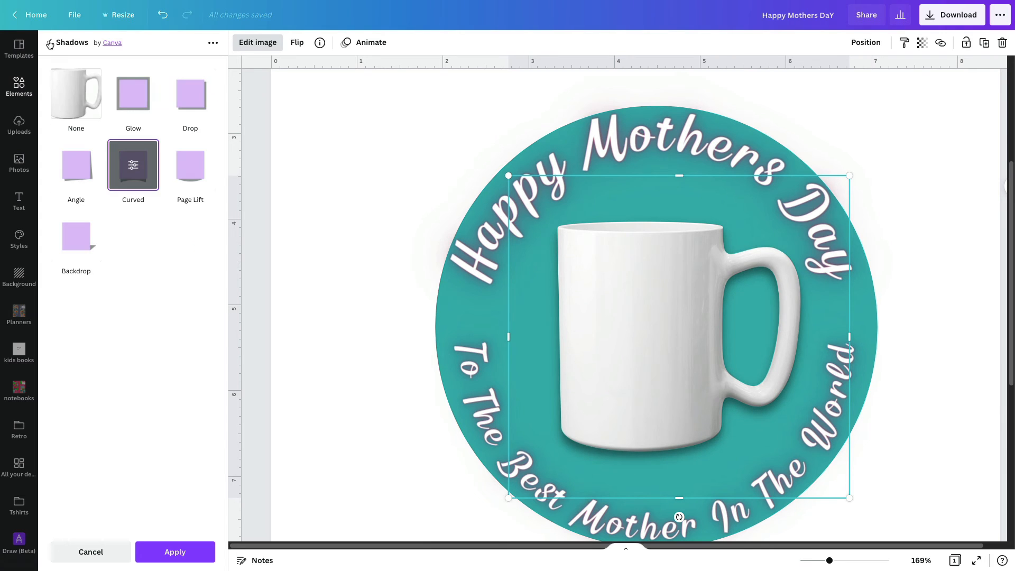
Step: Try a Page Lift shadow on the mug with curve -20, offset 5, transparency 52 and blur 2
click(193, 170)
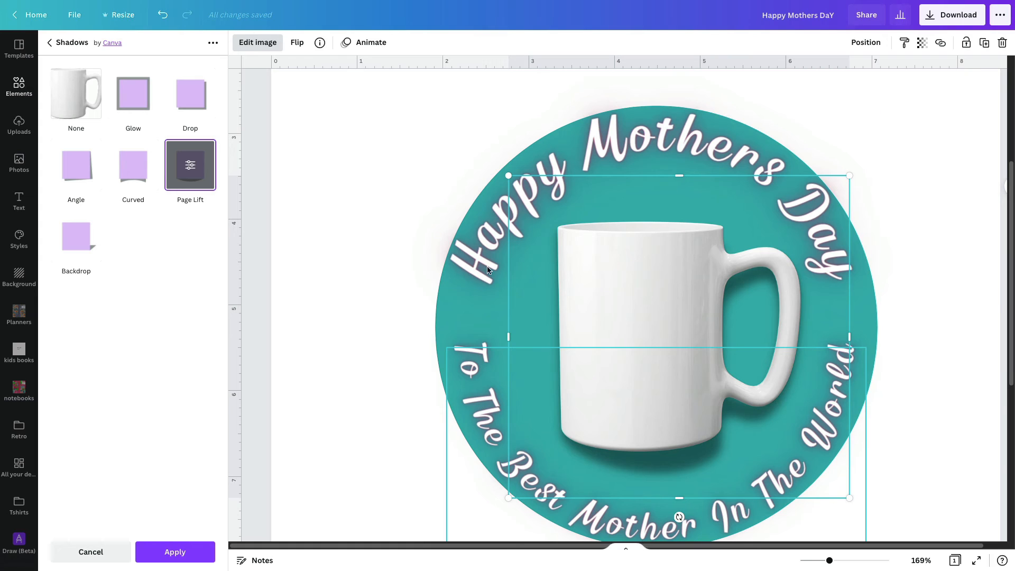
click(187, 167)
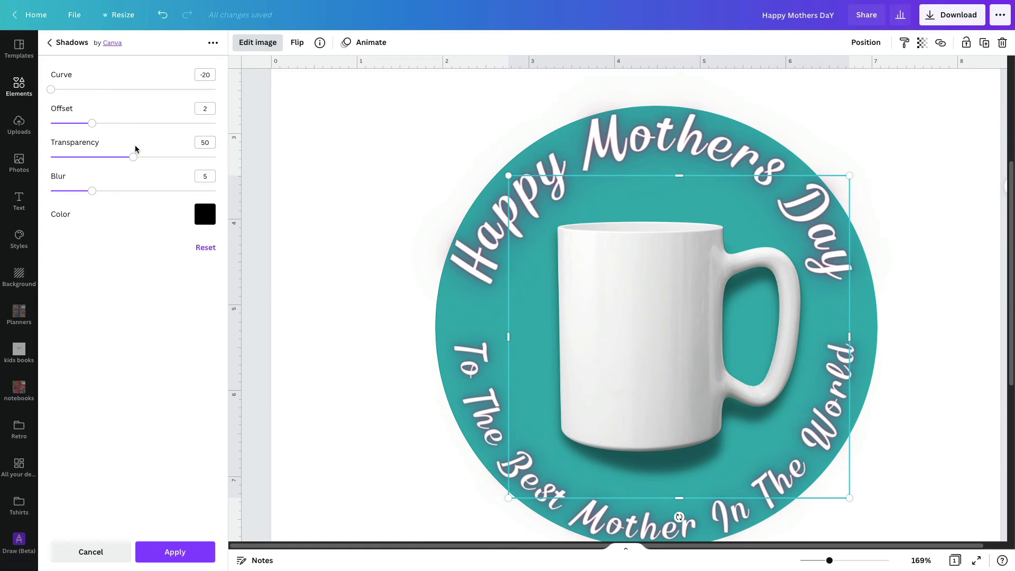
drag(50, 89, 15, 97)
drag(95, 124, 156, 131)
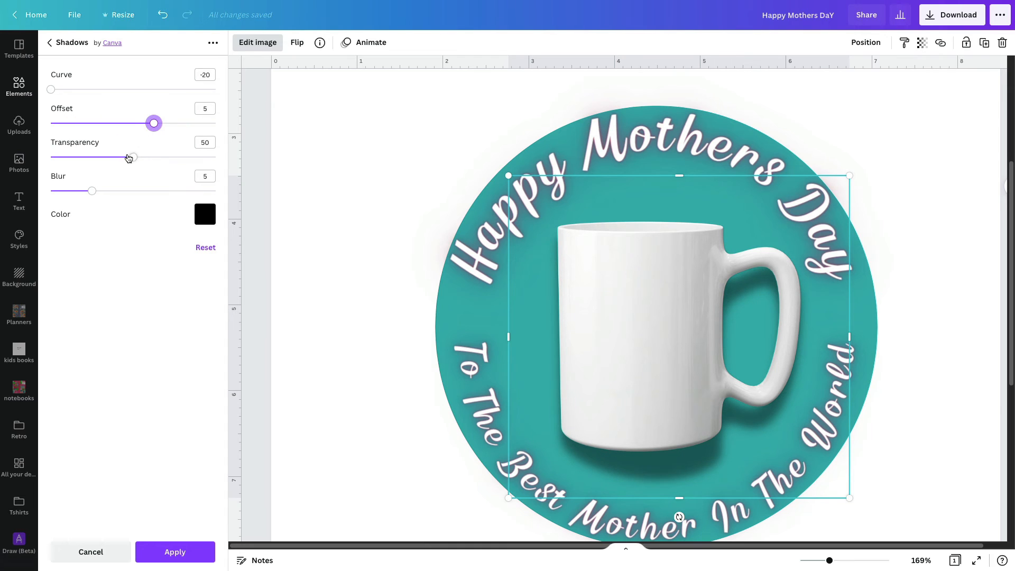
mouse_move(129, 159)
mouse_down()
mouse_move(75, 158)
mouse_move(137, 162)
mouse_up()
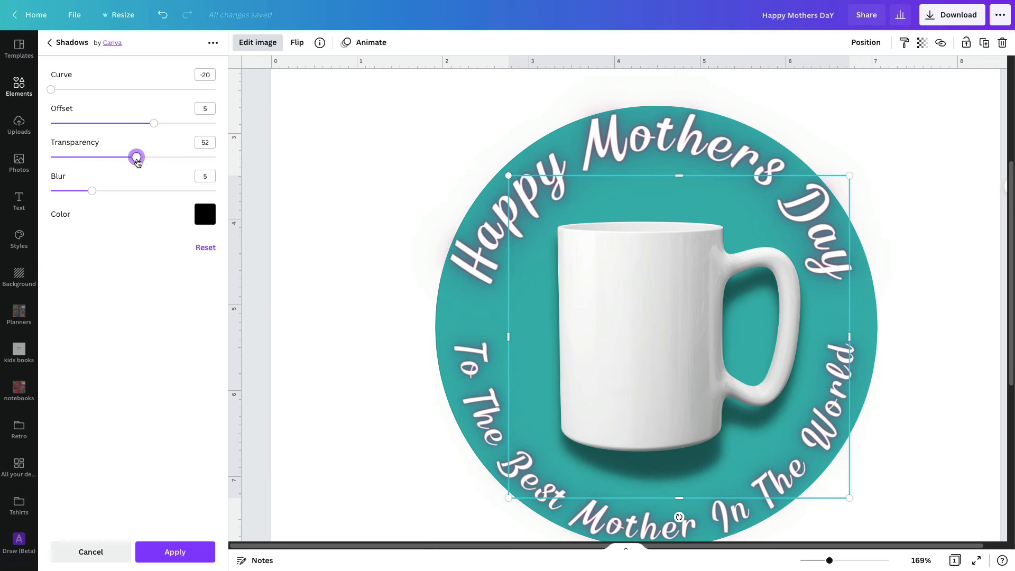
drag(96, 188, 66, 197)
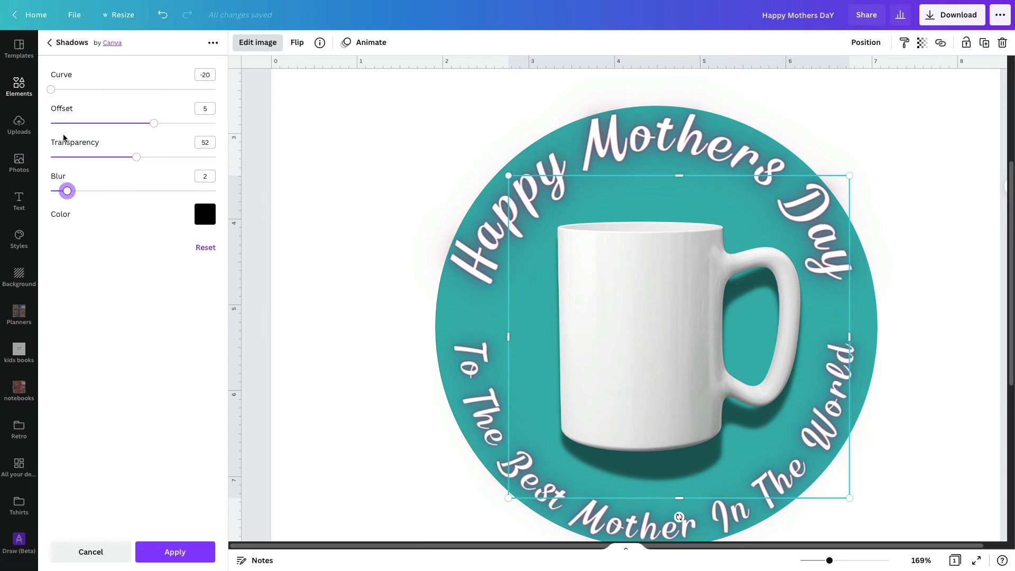
click(51, 43)
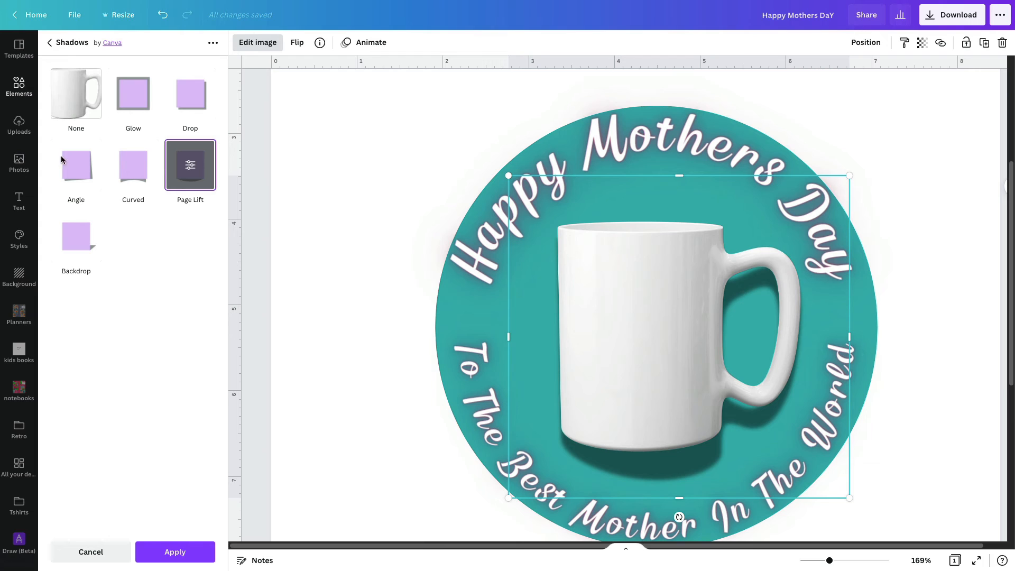
Step: Give the mug a Backdrop shadow with horizontal angle 20, transparency 44 and a vertical angle lowered from its 71 trial setting
click(74, 236)
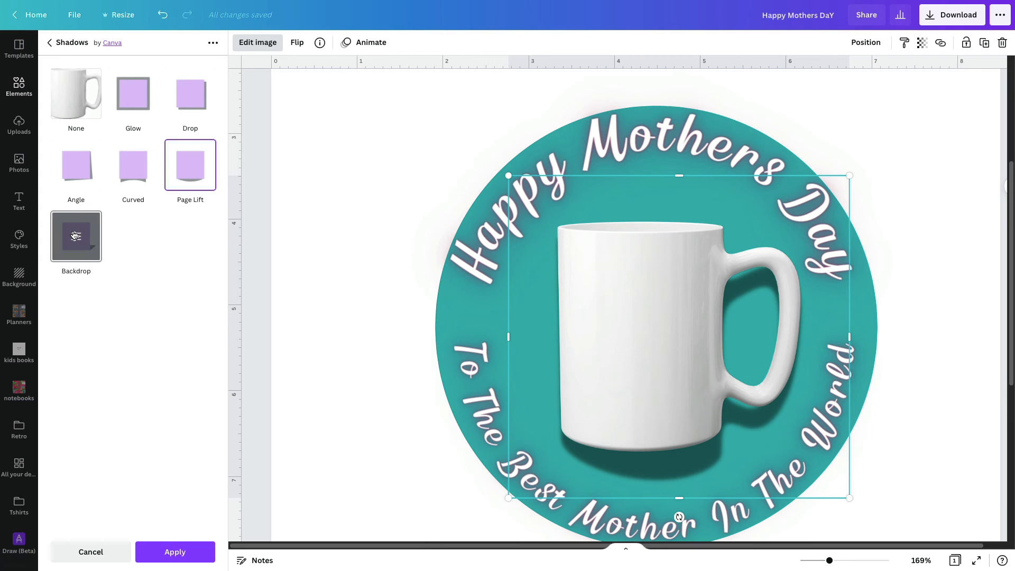
click(76, 235)
drag(220, 130, 170, 125)
mouse_move(52, 89)
mouse_down()
mouse_move(175, 107)
mouse_move(121, 91)
mouse_move(52, 91)
mouse_up()
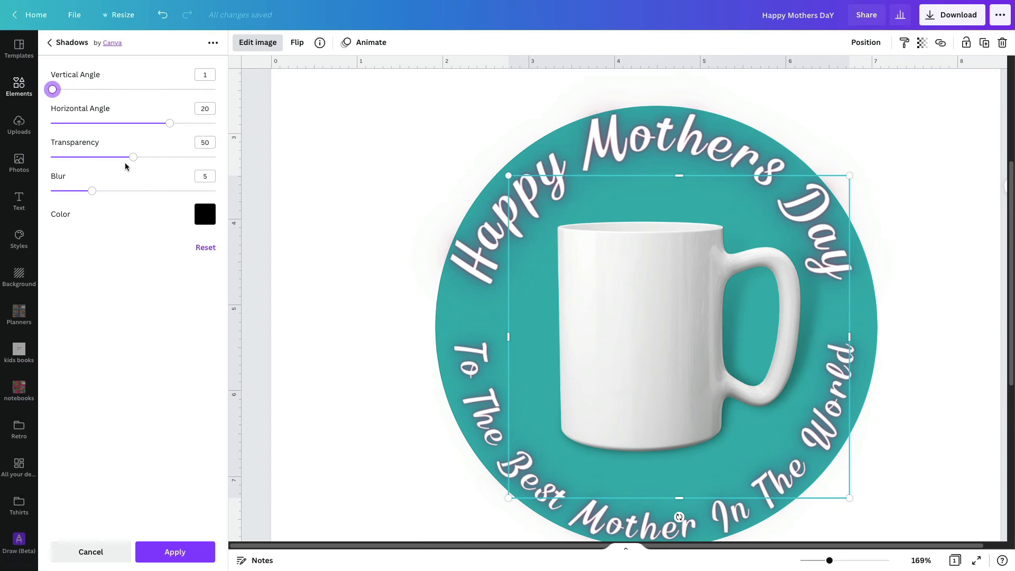
mouse_move(133, 157)
mouse_down()
mouse_move(72, 157)
mouse_move(124, 157)
mouse_up()
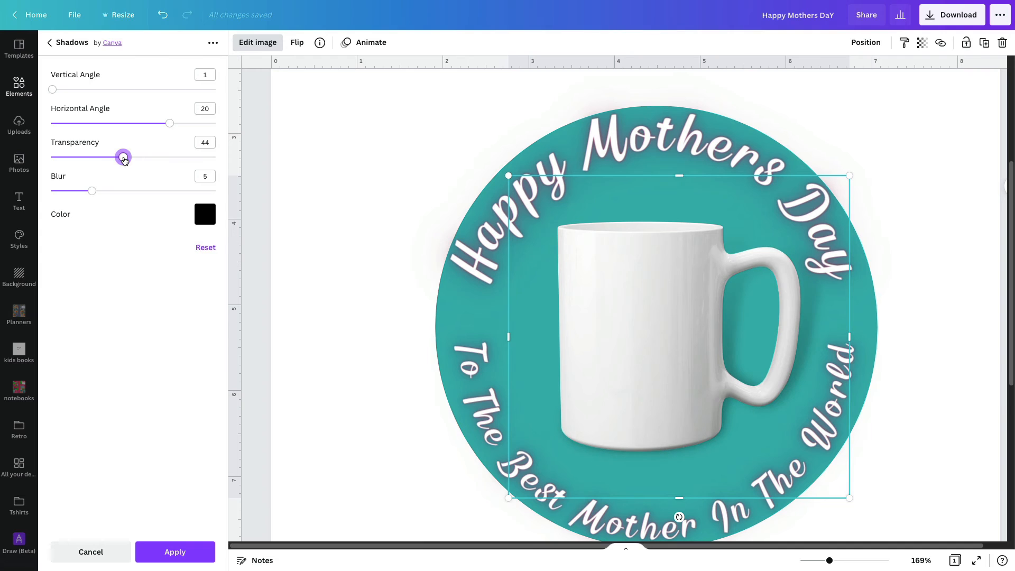
drag(52, 88, 182, 102)
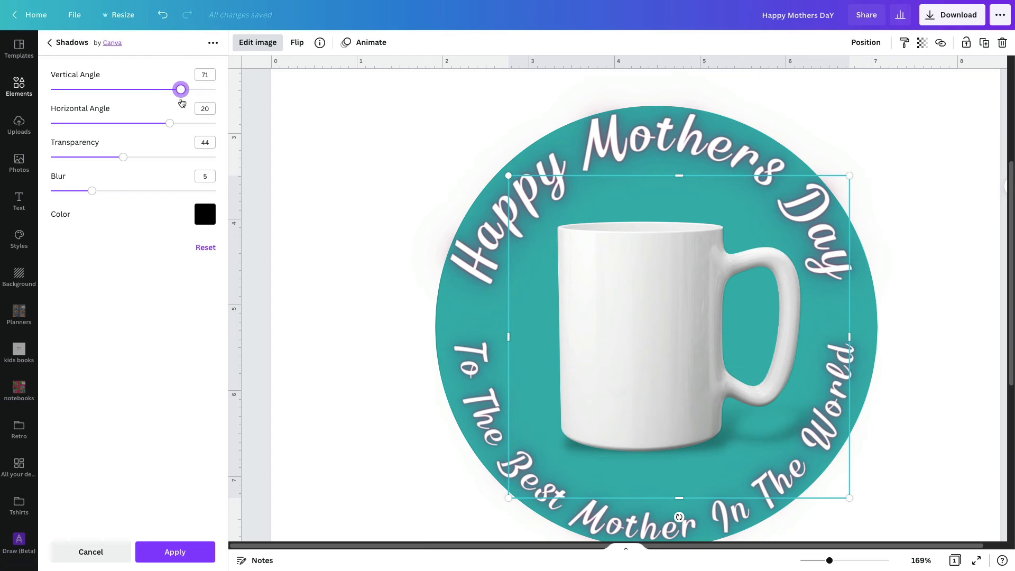
drag(182, 101, 135, 97)
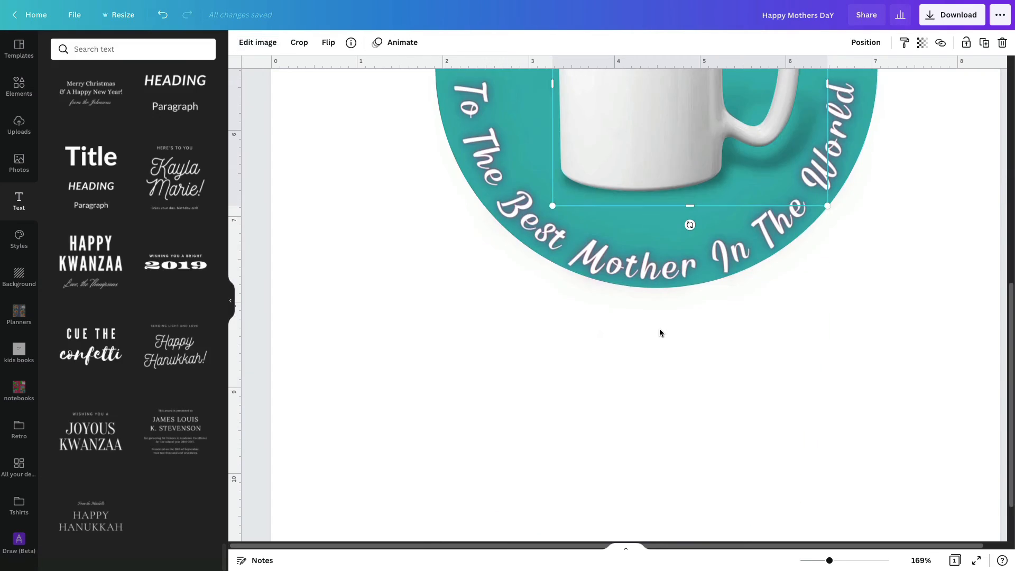
Step: Browse the ready-made text styles and font combinations
scroll(658, 328, up, 10)
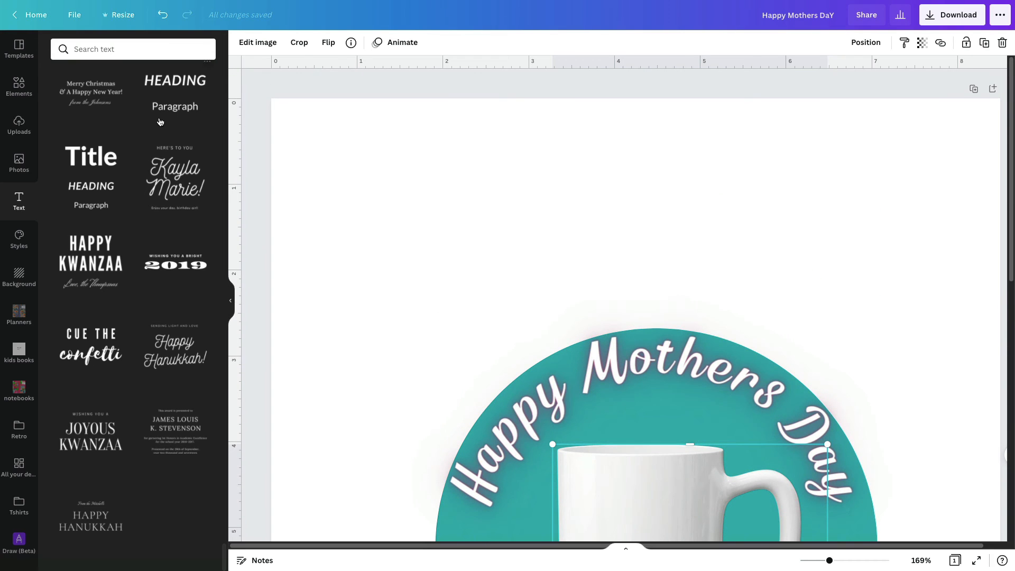
scroll(122, 313, up, 5)
scroll(123, 314, down, 5)
scroll(124, 312, down, 10)
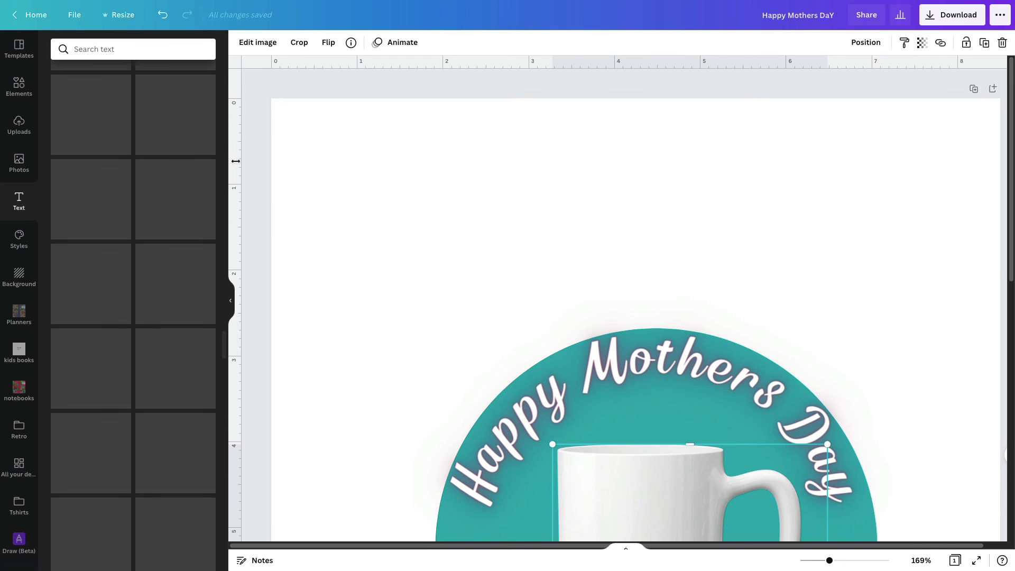
scroll(170, 163, up, 5)
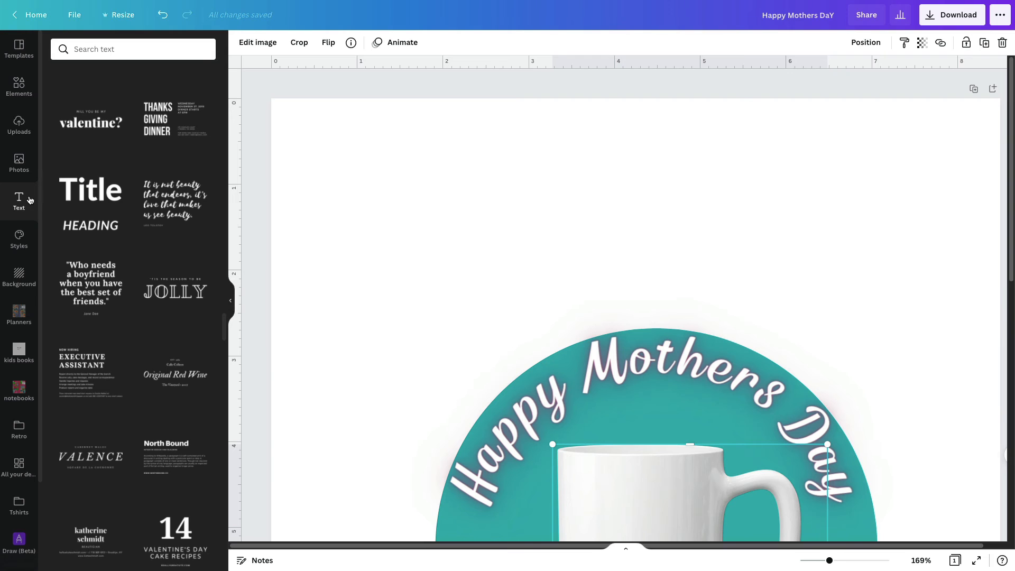
scroll(150, 206, up, 10)
scroll(150, 204, up, 5)
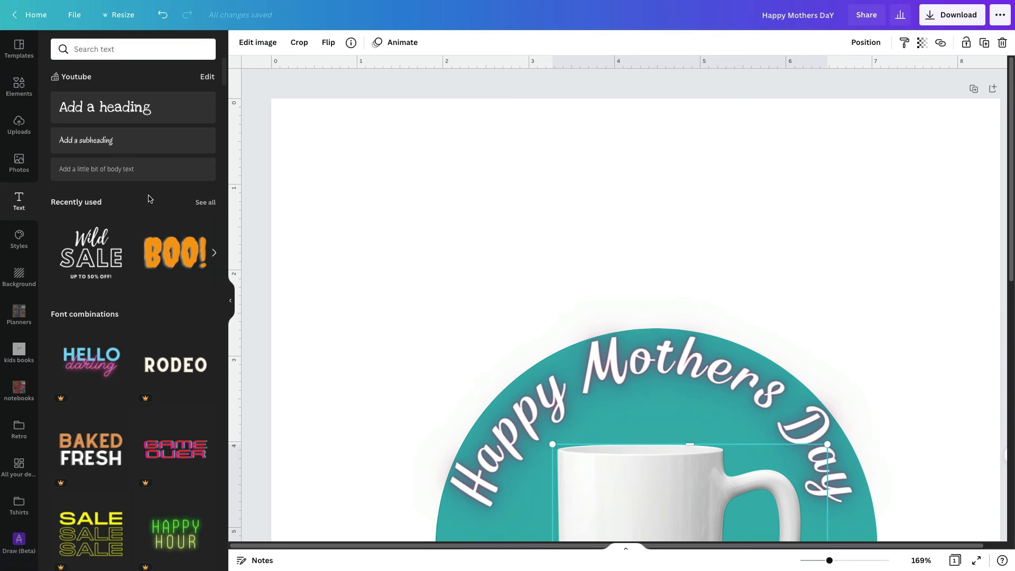
Step: Change the fill color of the circle behind the mug and curved text to white and deselect it
scroll(411, 260, down, 3)
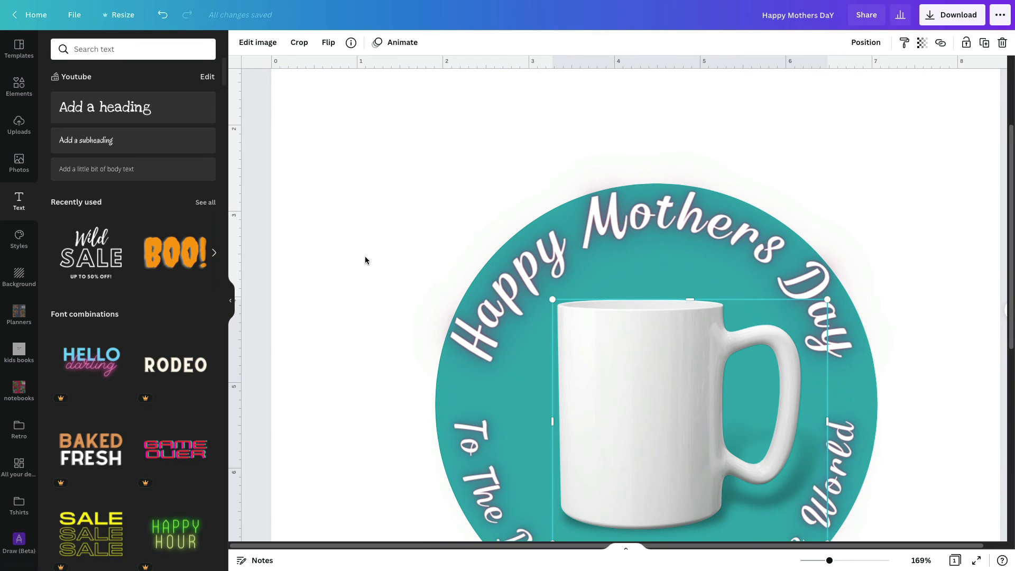
scroll(364, 259, down, 3)
scroll(364, 260, up, 4)
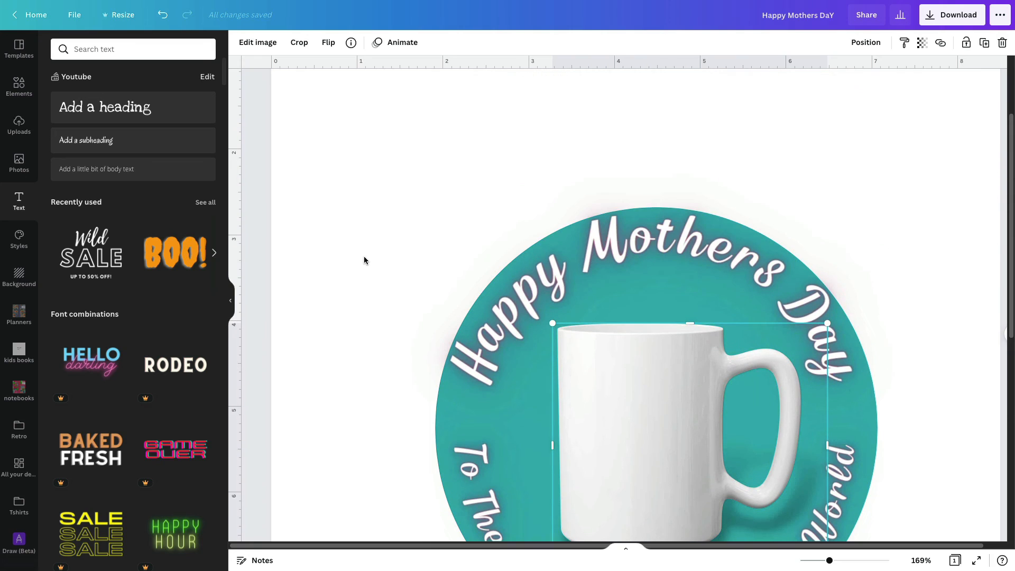
scroll(364, 260, down, 2)
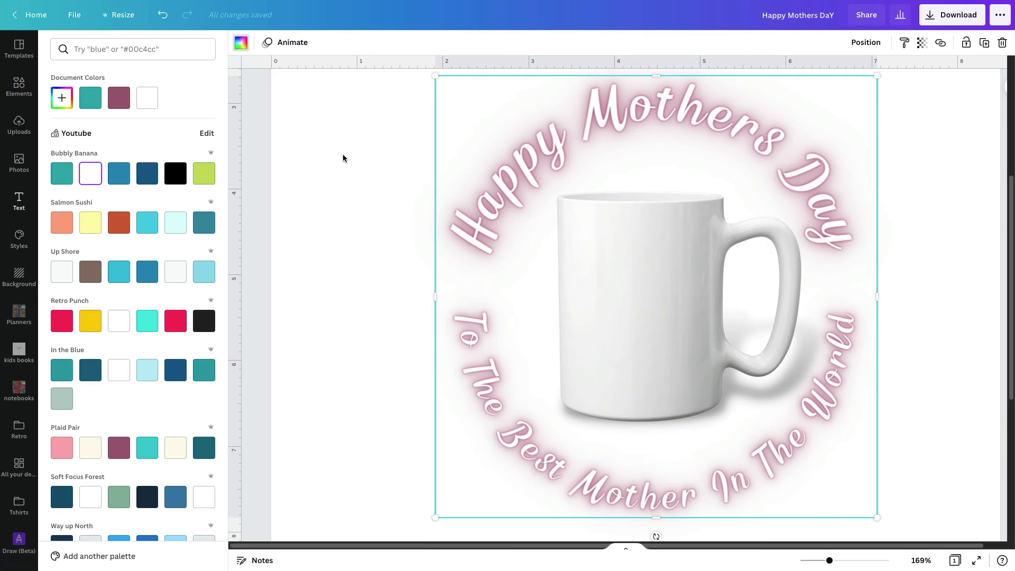
click(954, 246)
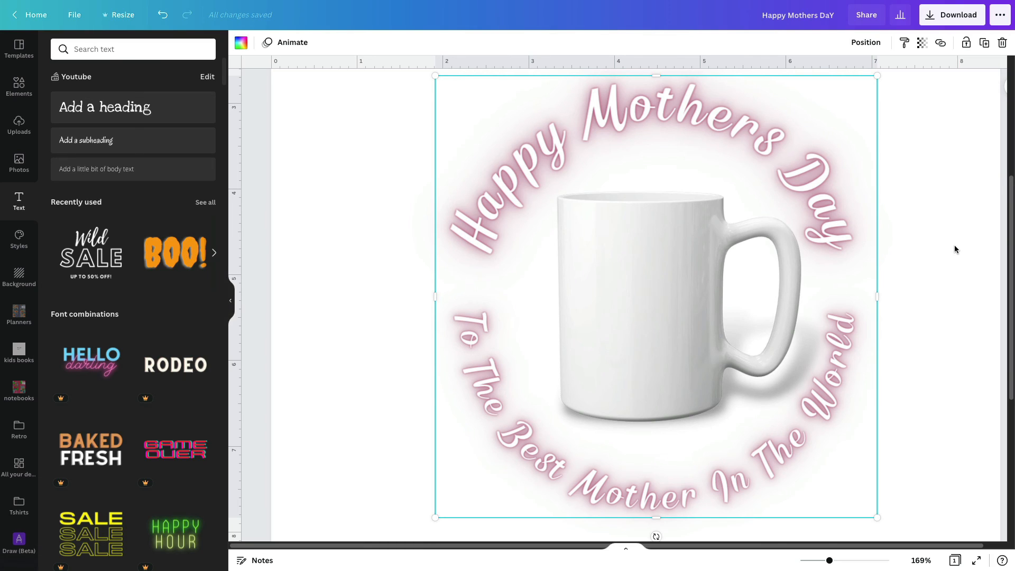
click(941, 217)
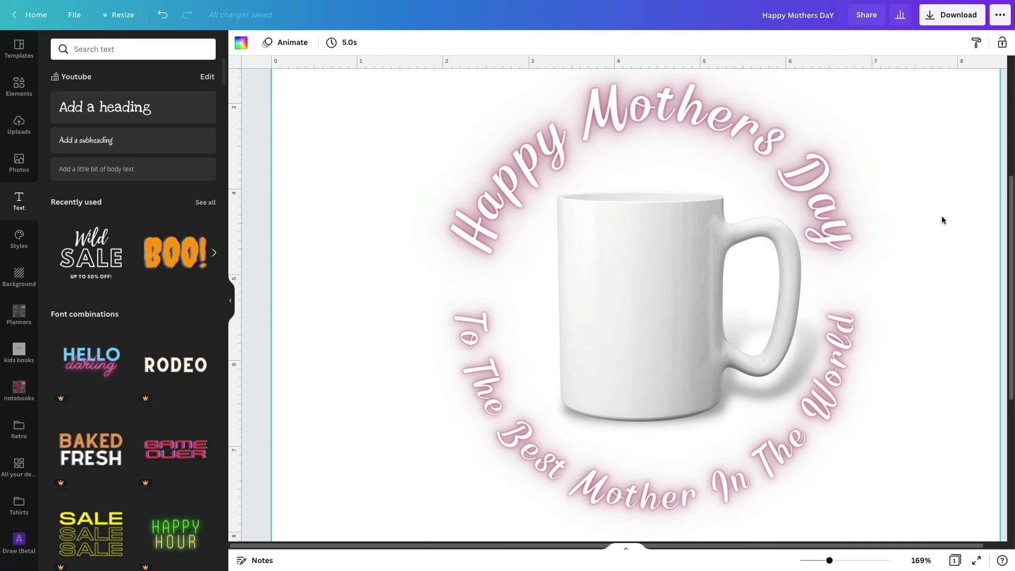